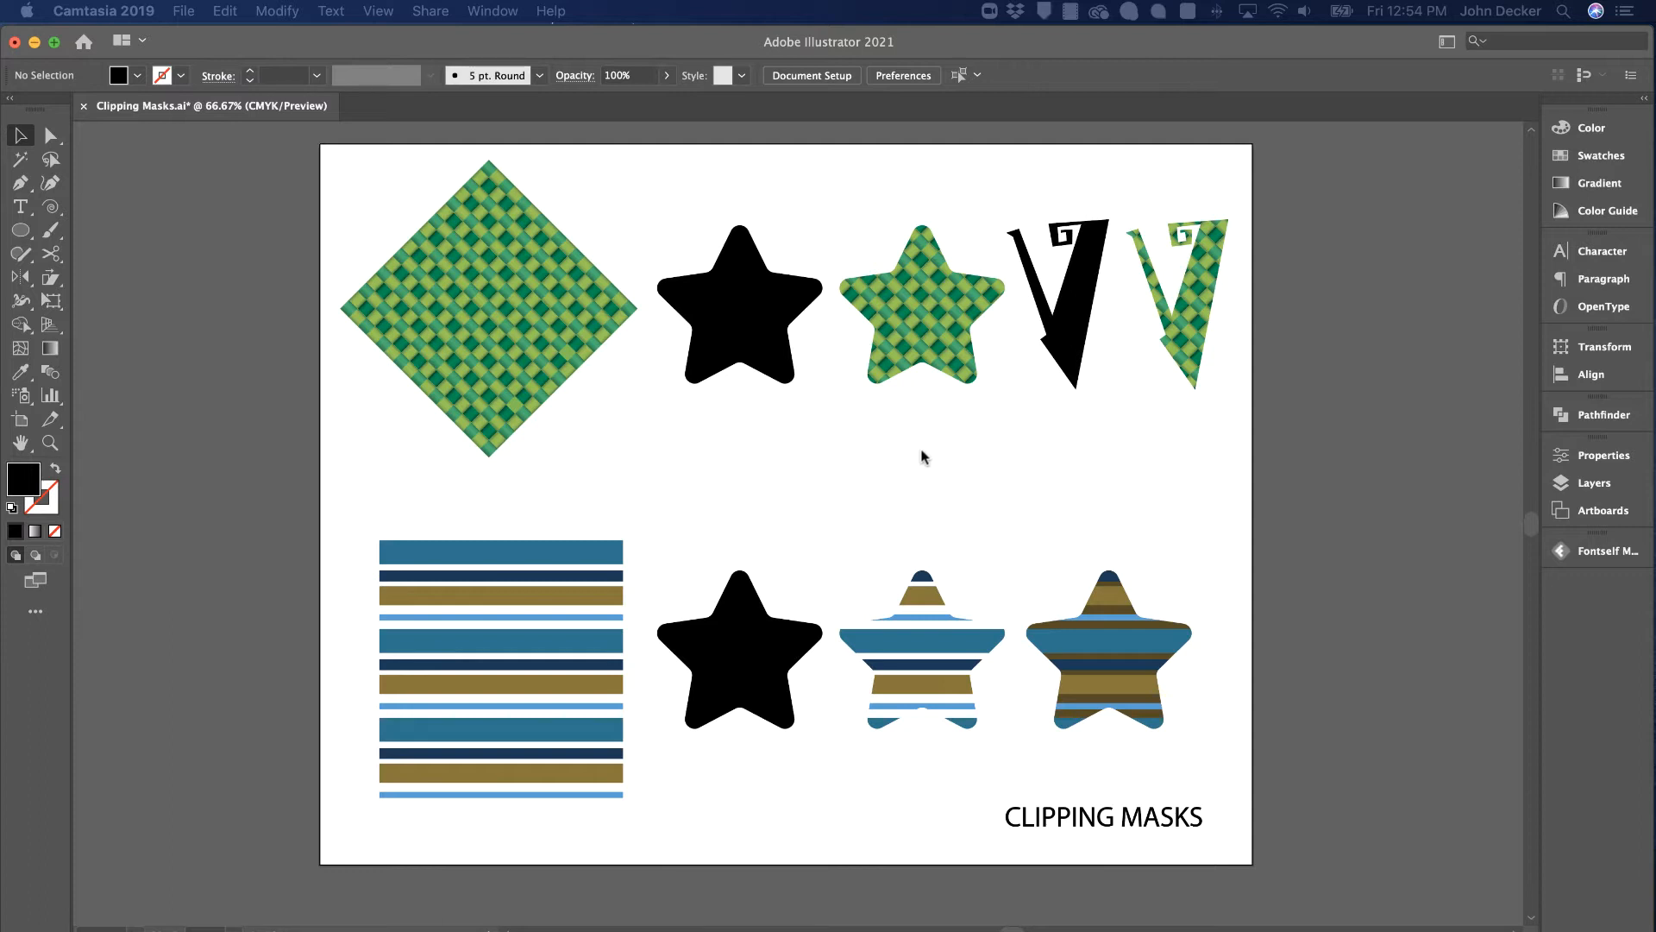
Step: Try the upper black star over the green woven diamond, and return it to the space beside the diamond
left_click(794, 306)
left_click_drag(762, 292, 503, 290)
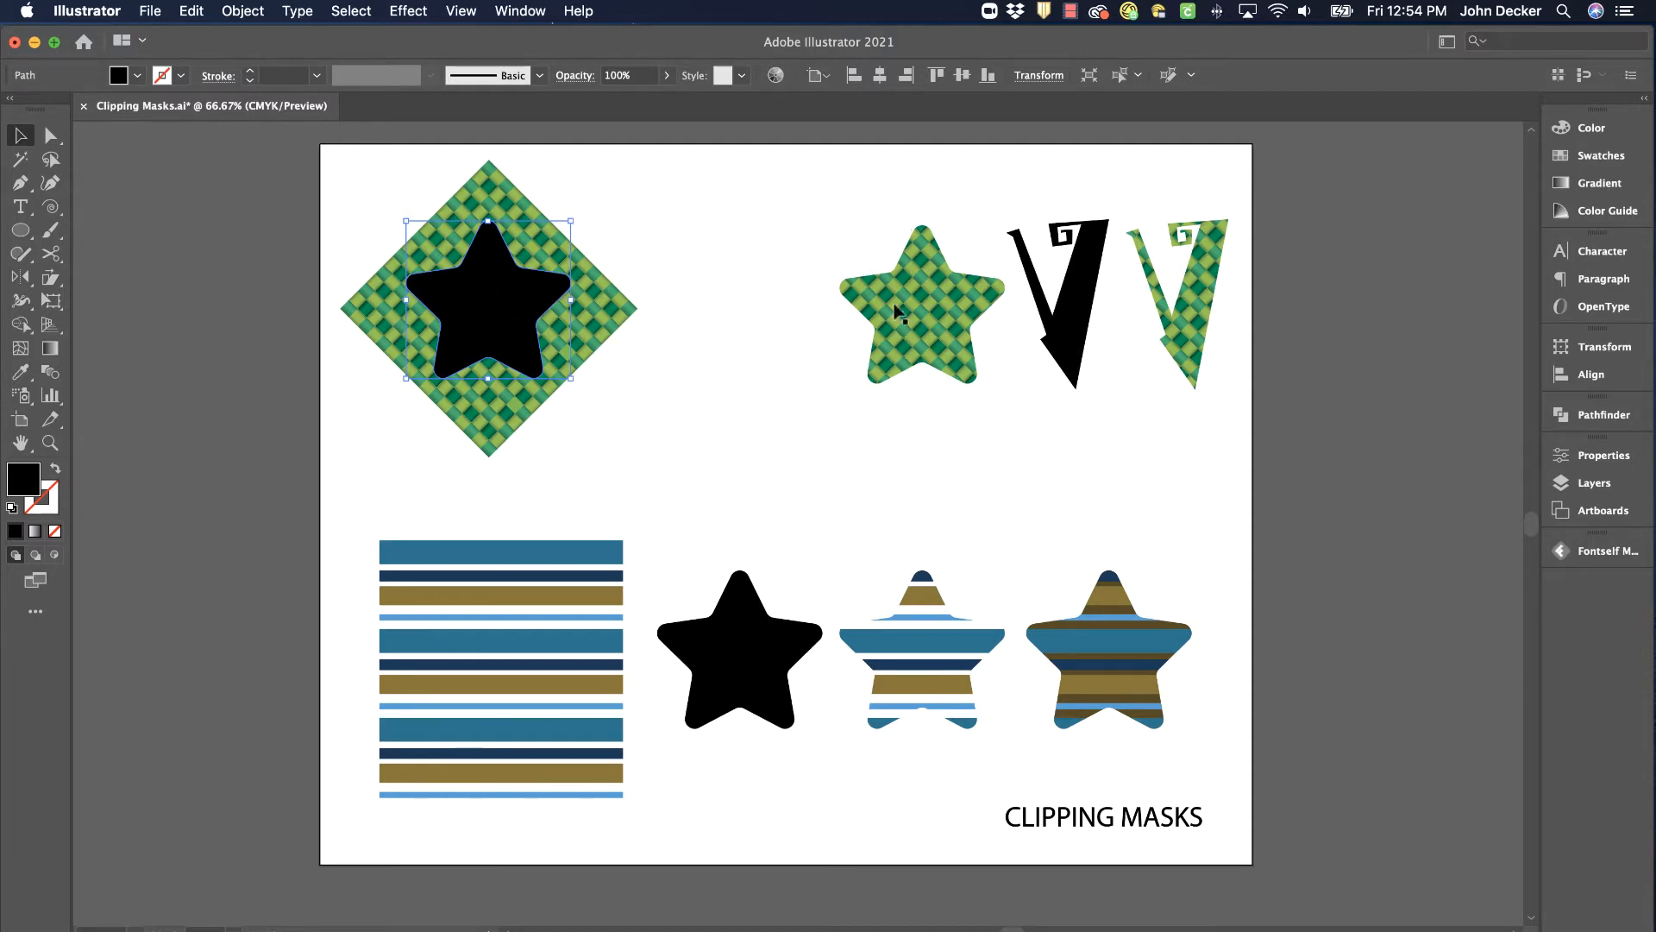
left_click_drag(484, 314, 723, 310)
key("super+equal")
key("super+equal")
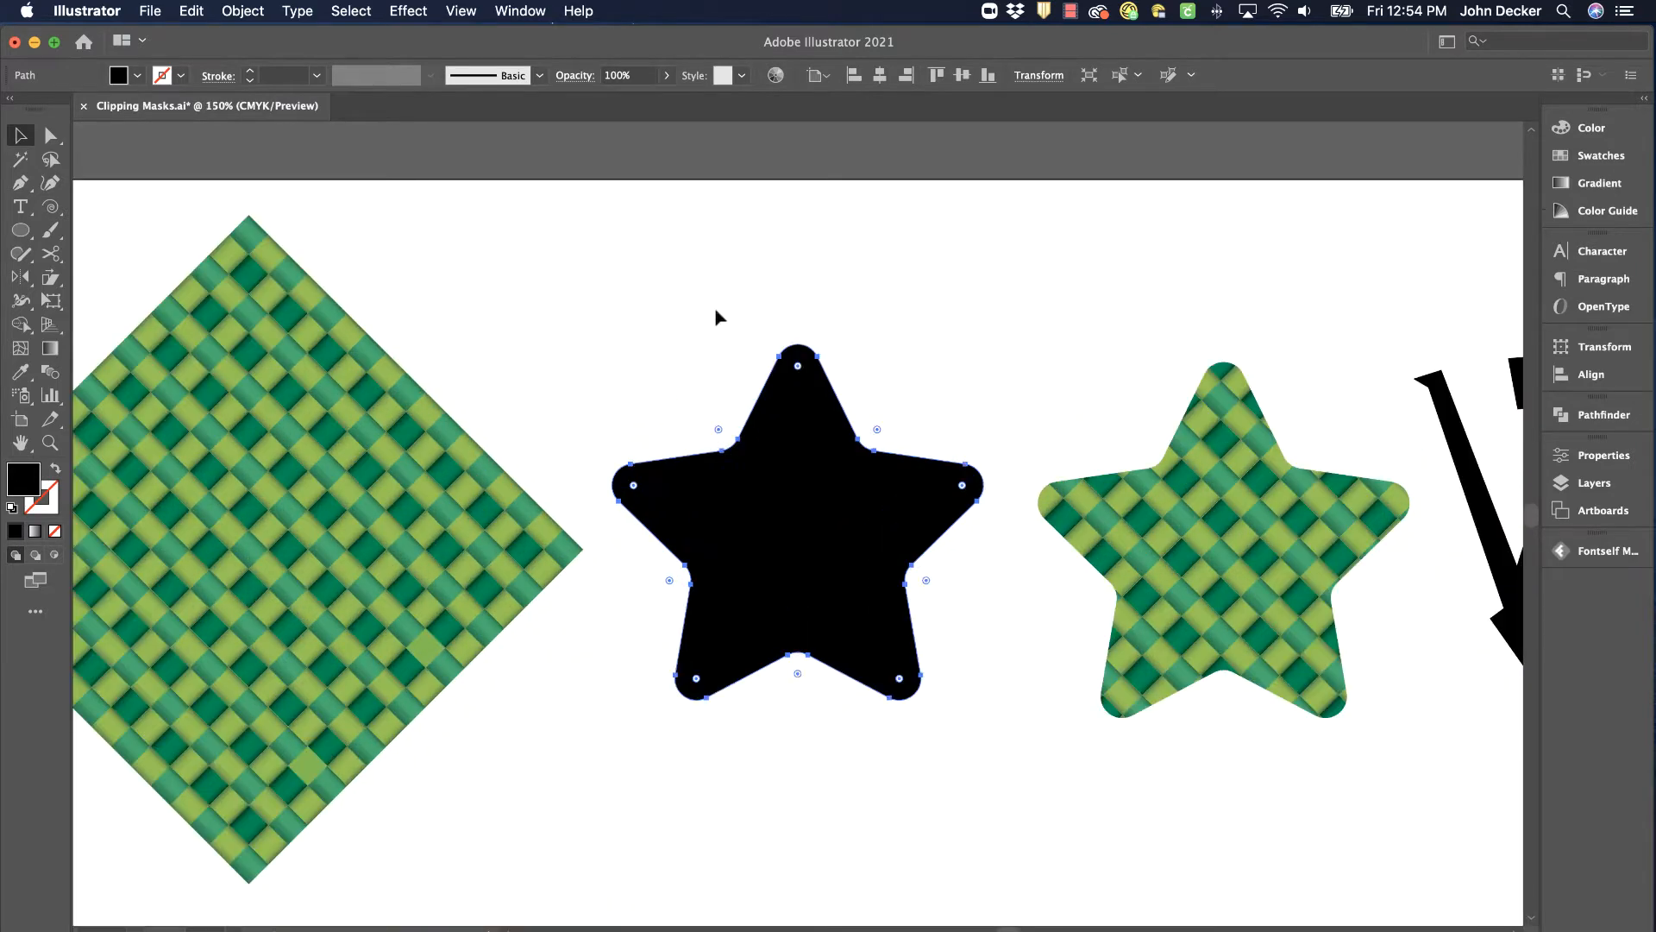
scroll(611, 327, "left", 10)
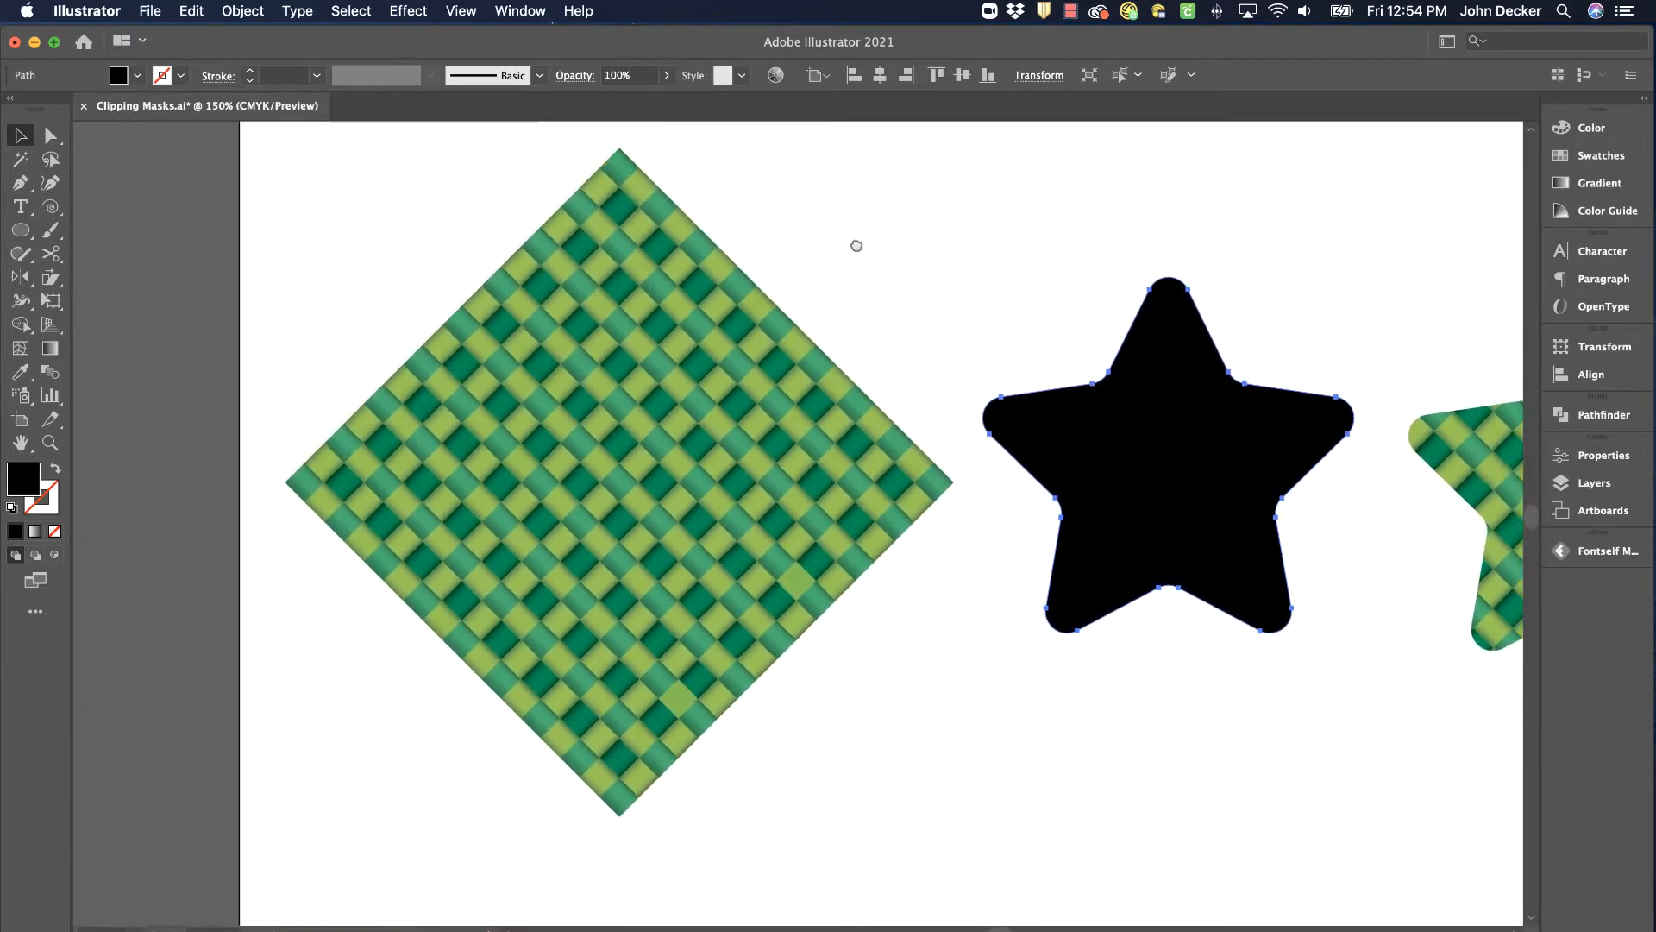
left_click(802, 212)
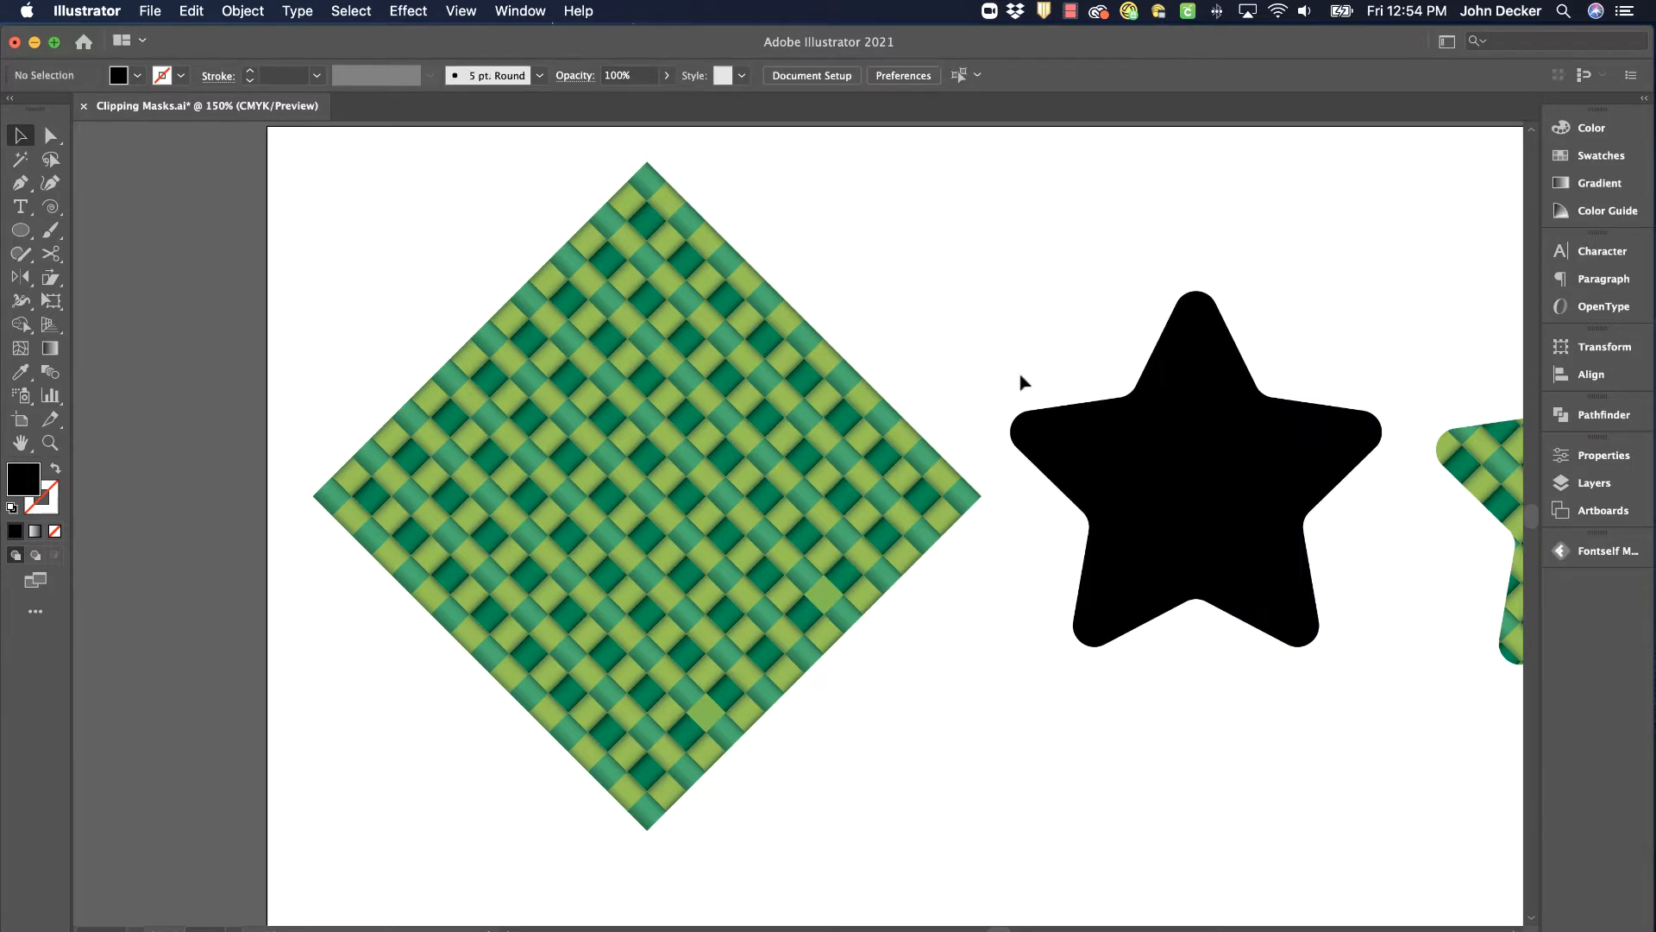
Step: Compare the black star path with the green woven diamond group, examining the diamond's construction in Outline view
left_click(1180, 419)
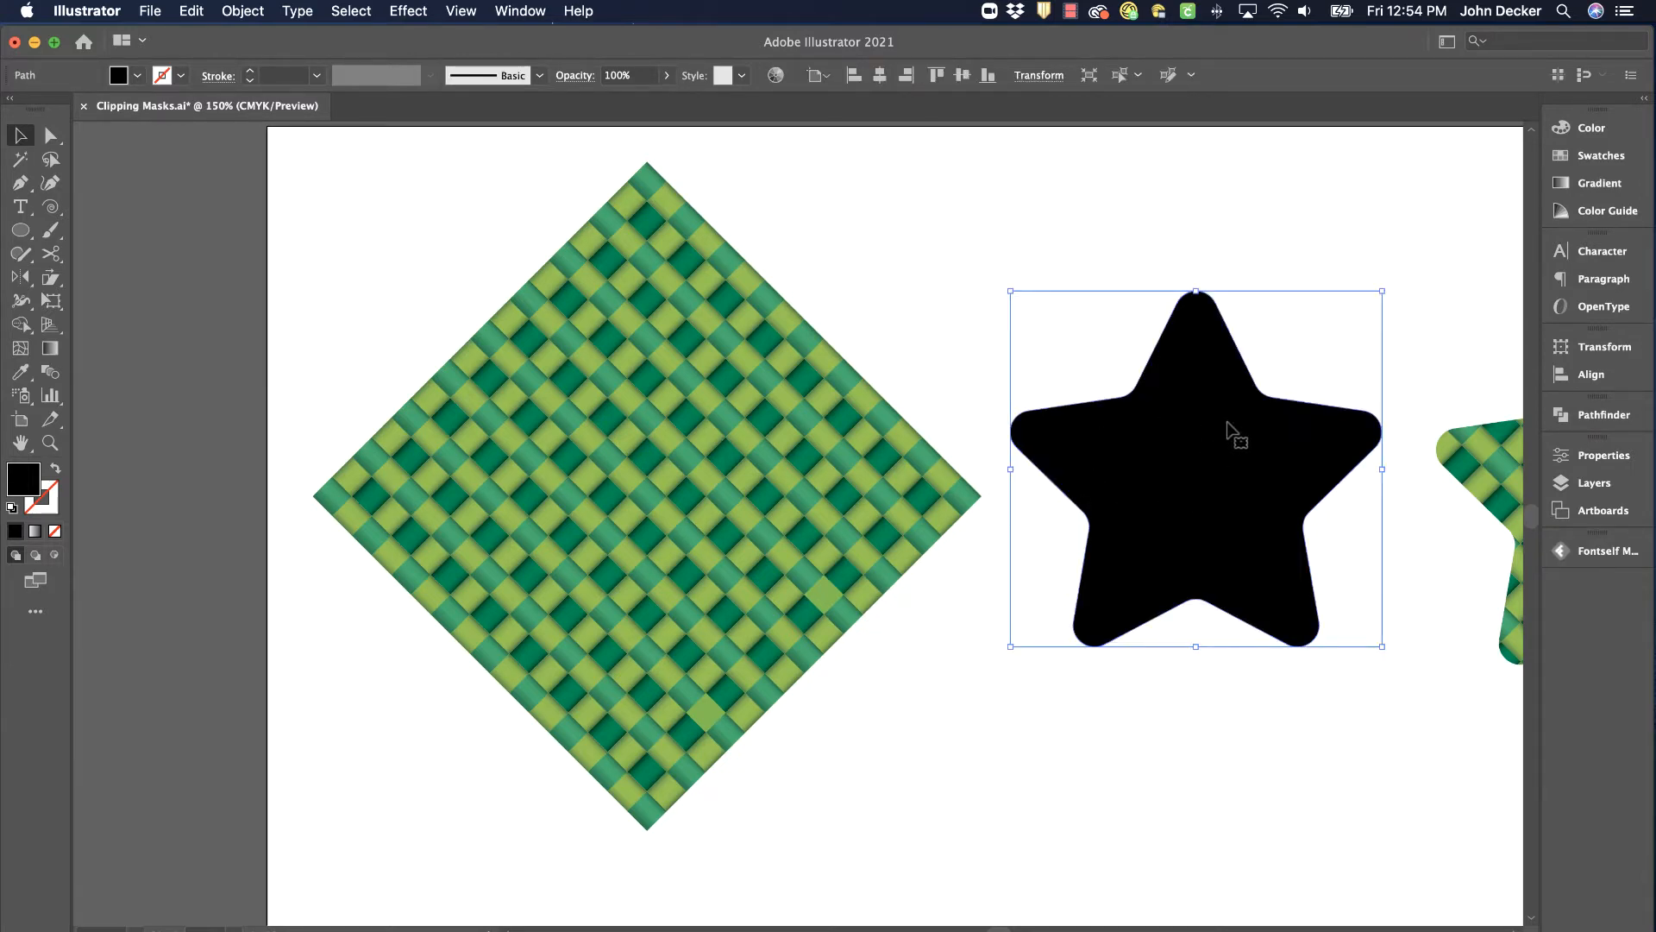
left_click_drag(1226, 421, 1208, 393)
left_click(759, 351)
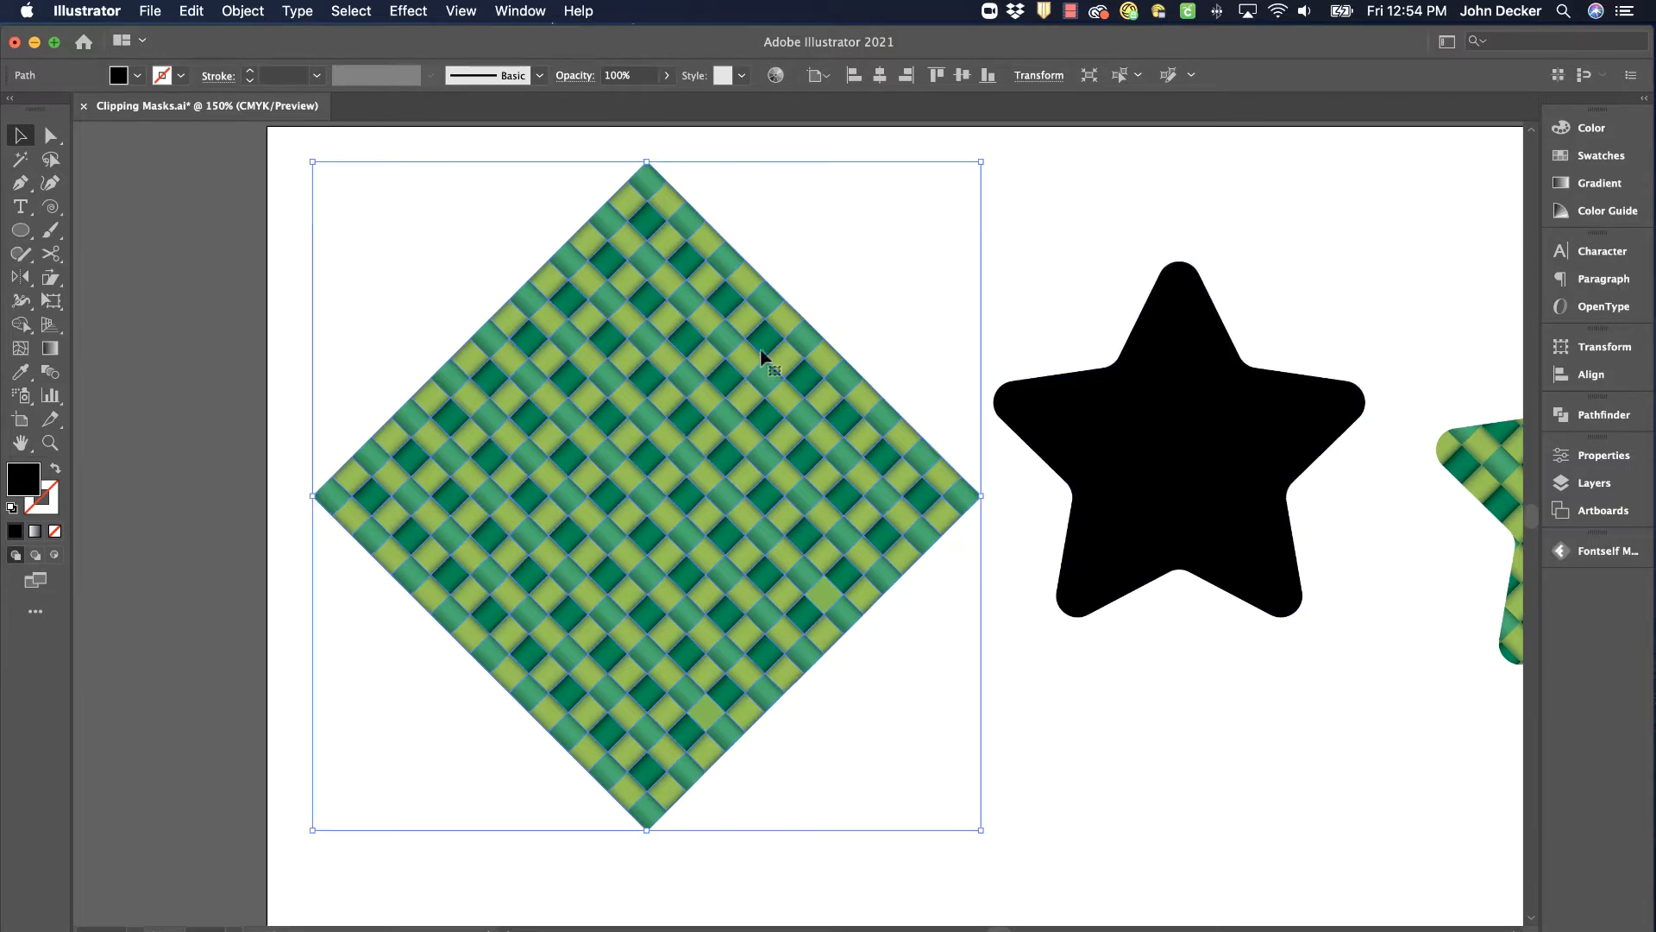
key("ctrl+y")
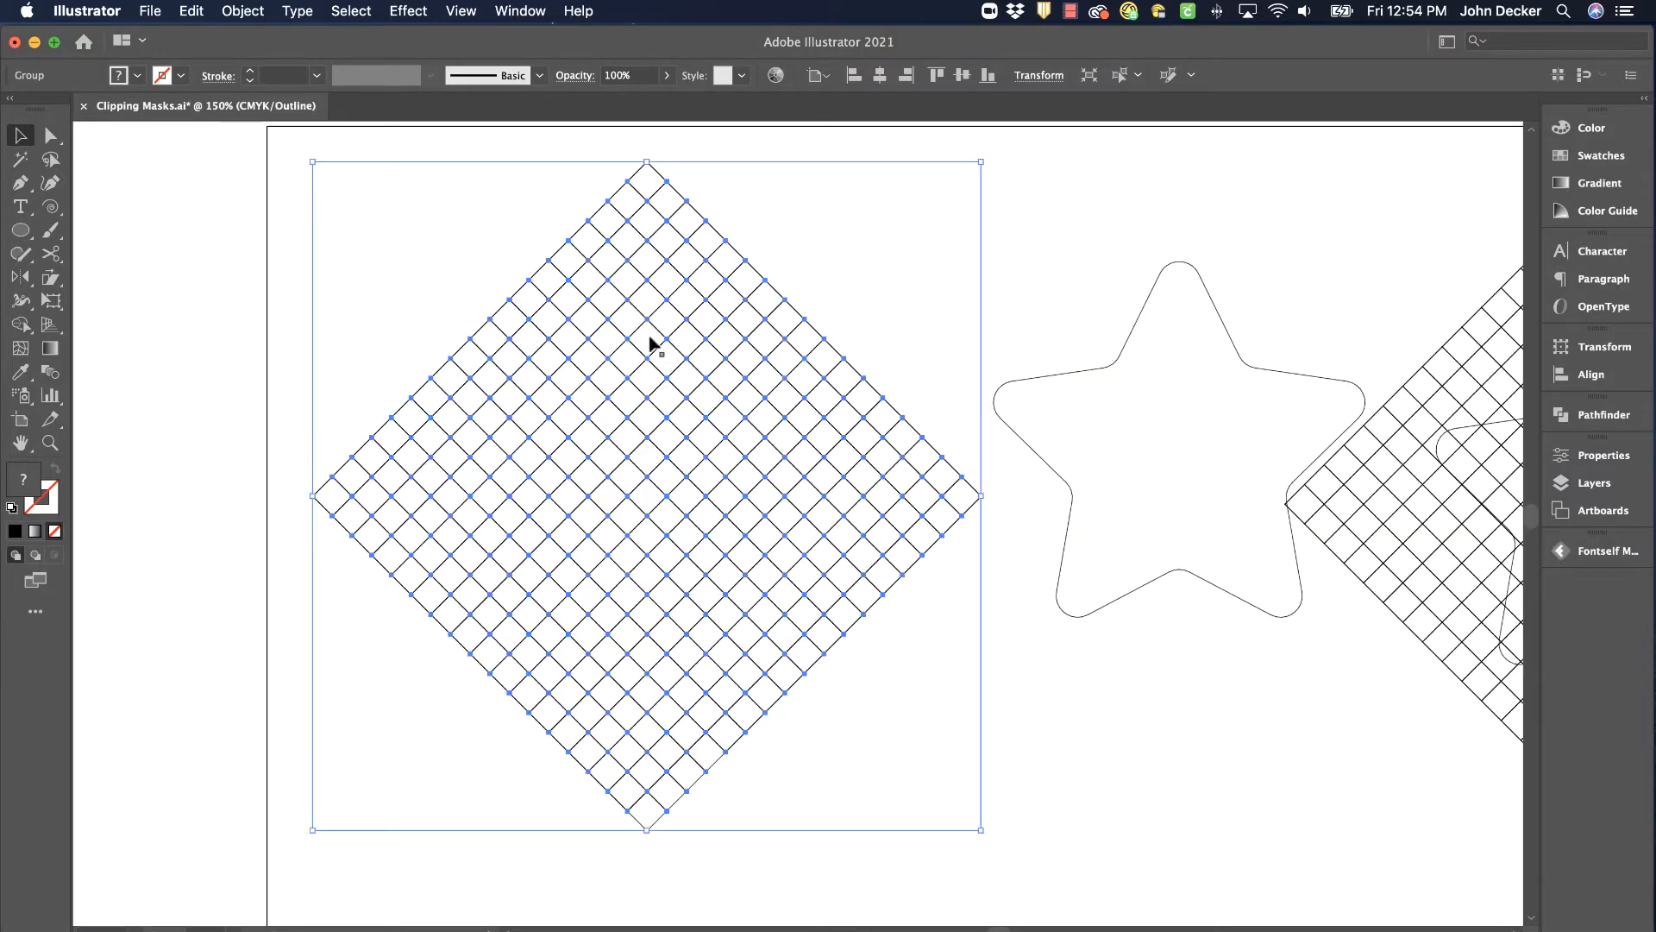
key("ctrl+y")
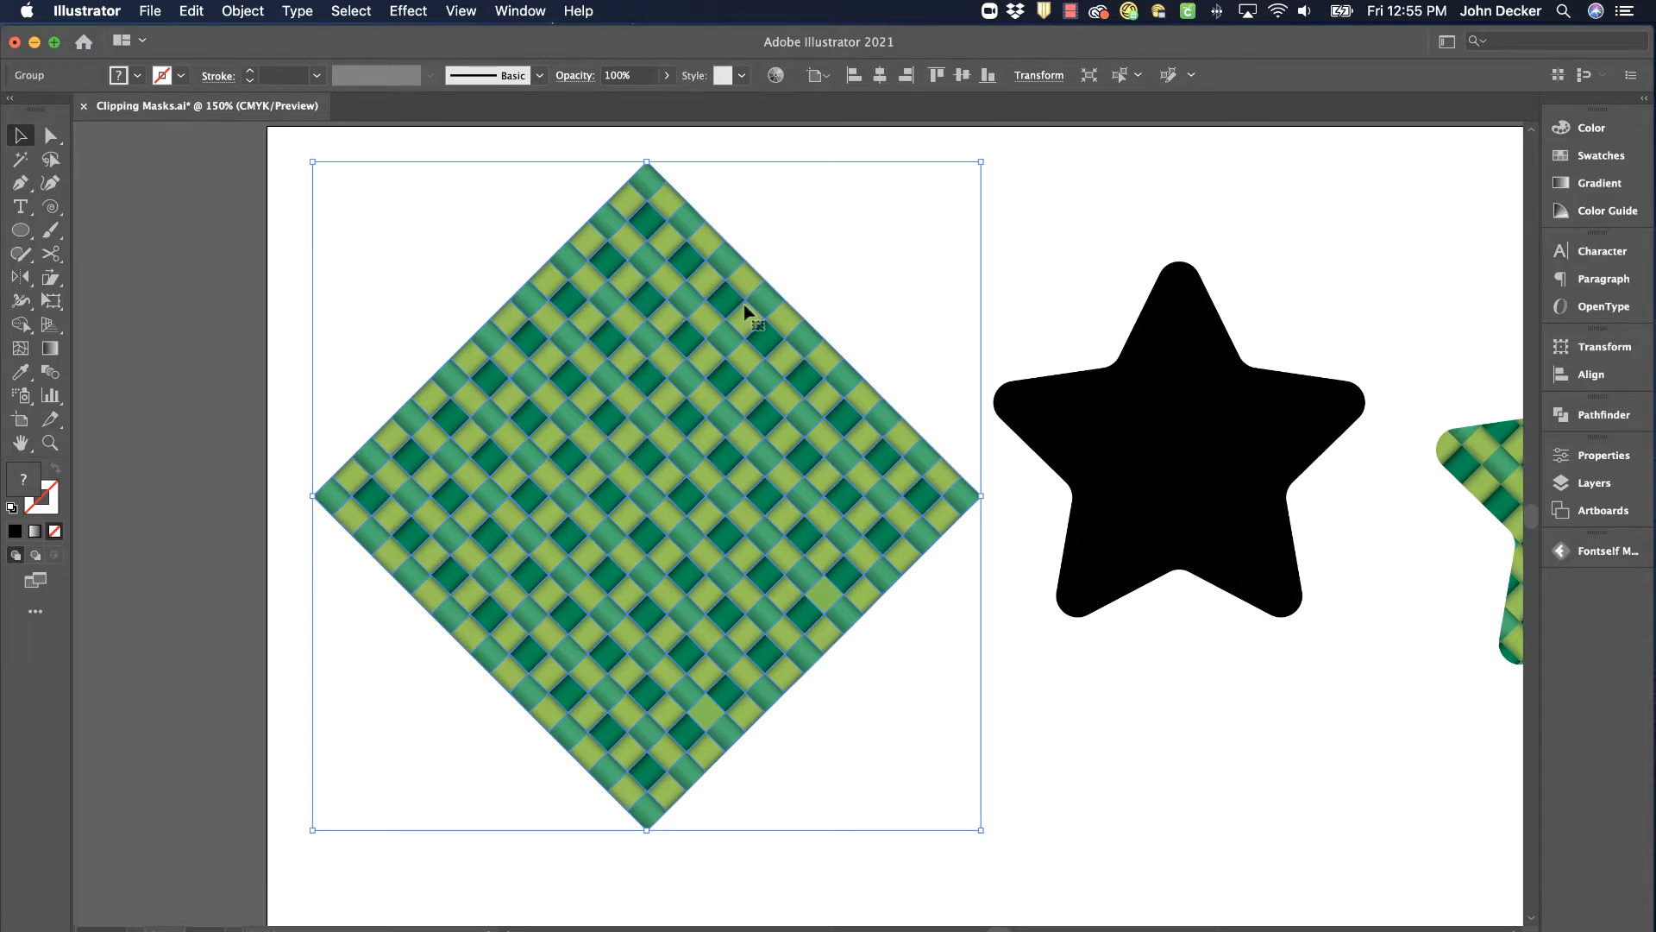
left_click(1085, 200)
left_click(1204, 389)
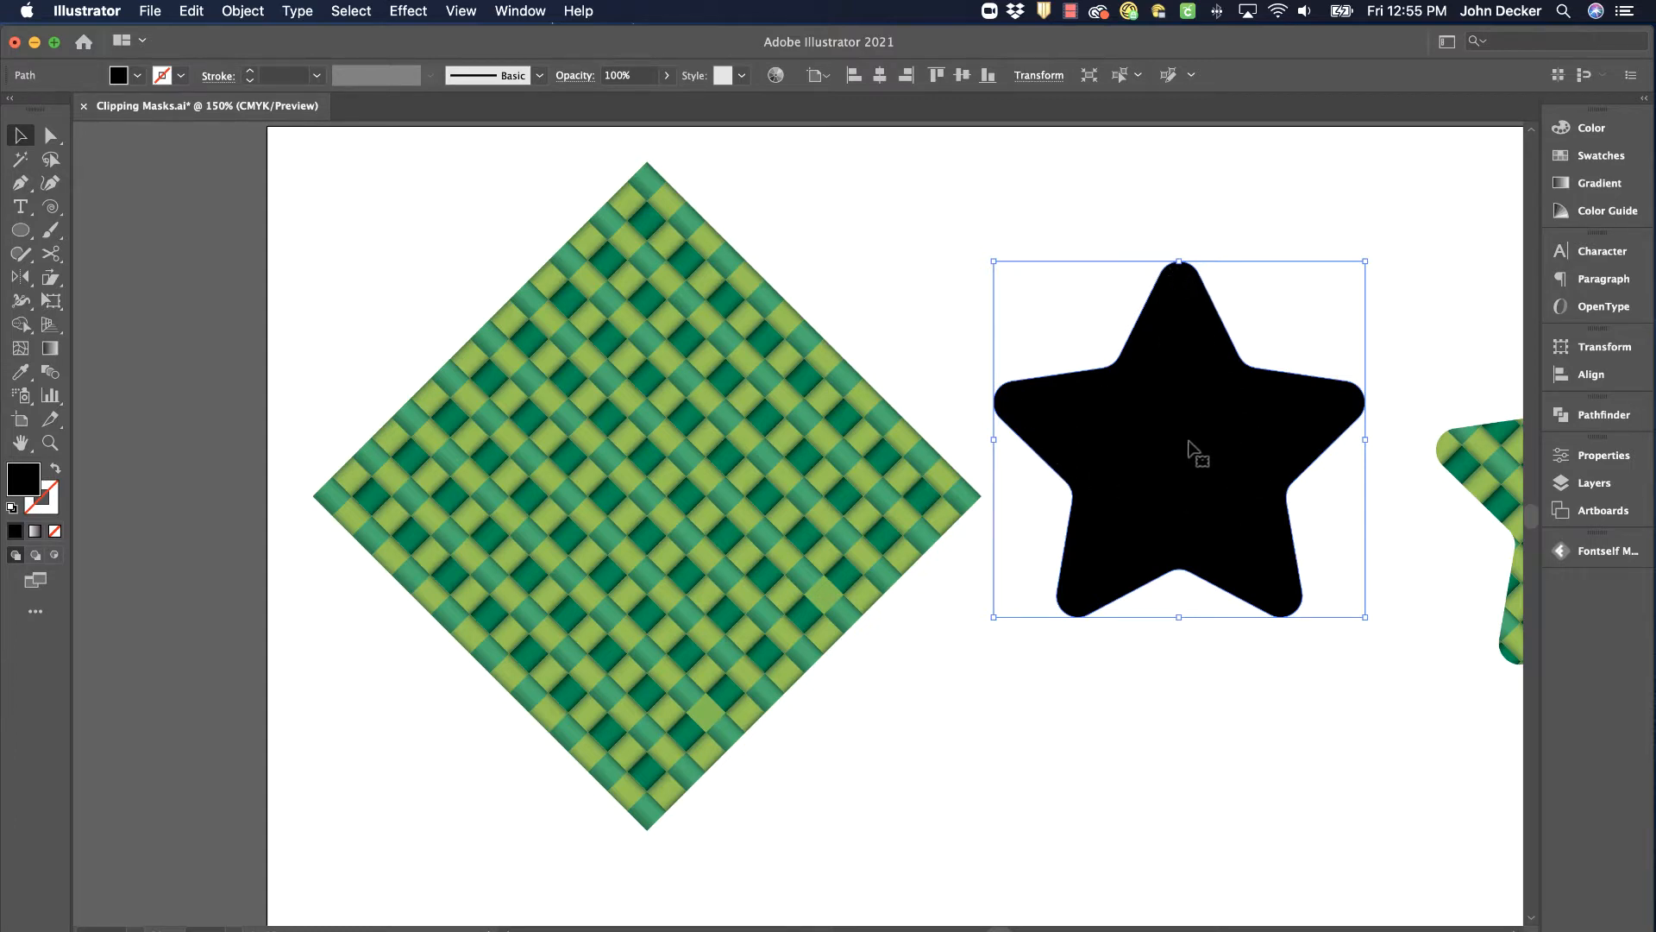
left_click(697, 365)
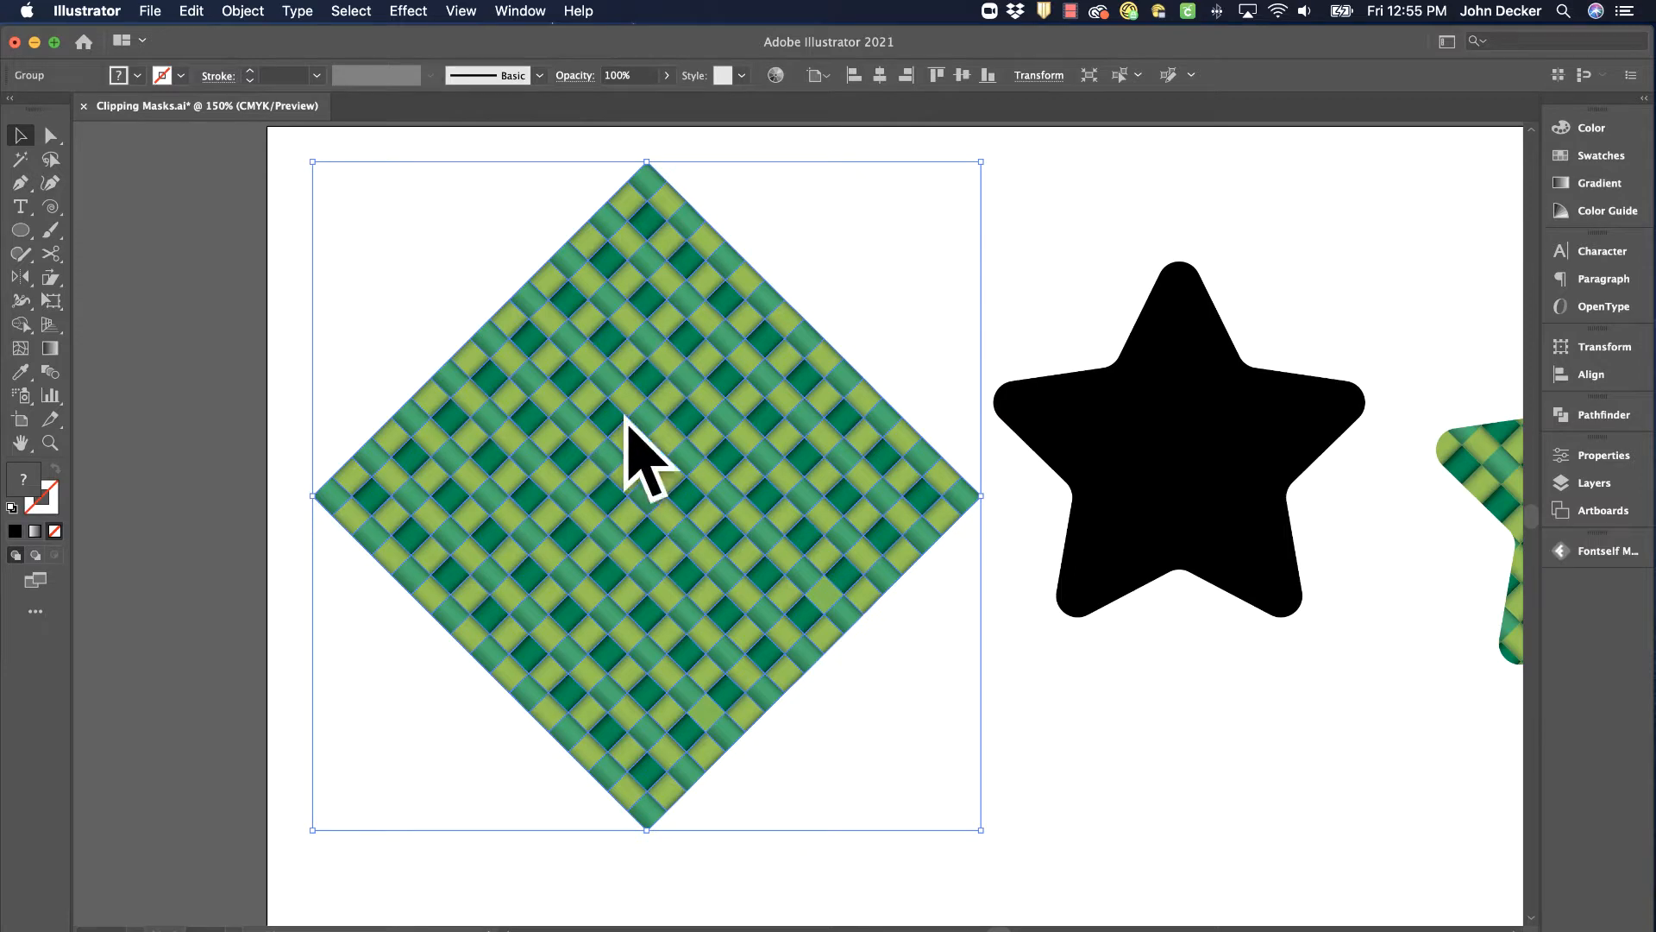
left_click(1070, 227)
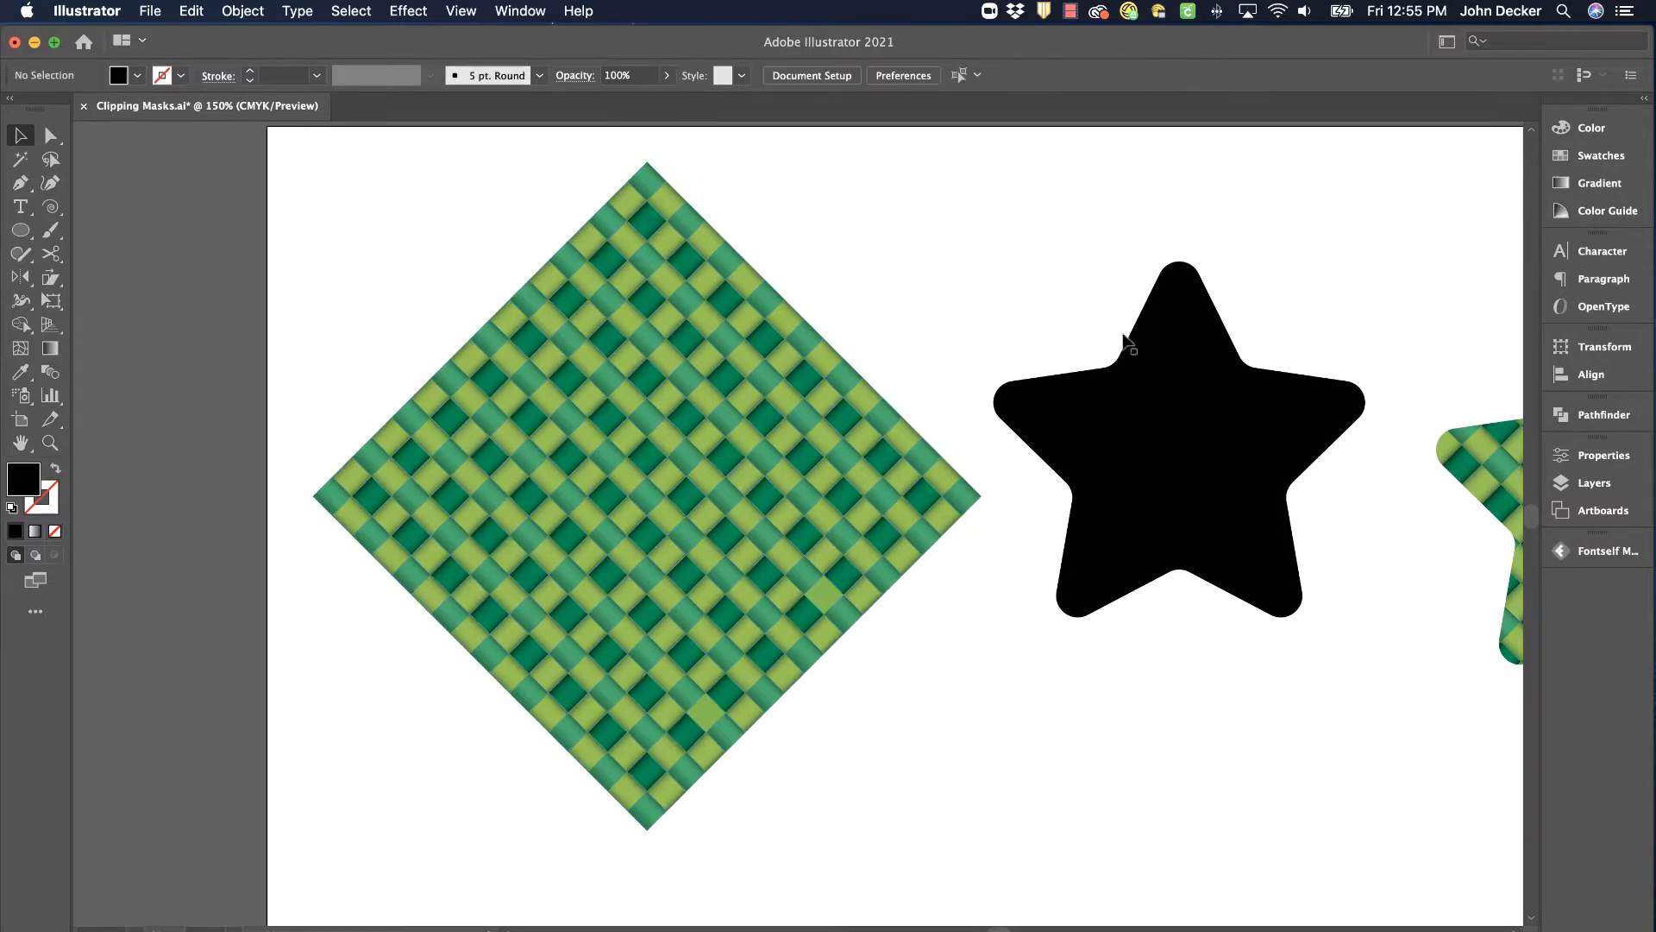
Step: Center the upper black star over the green woven diamond and check its stacking in the layer list
left_click_drag(1257, 443, 721, 498)
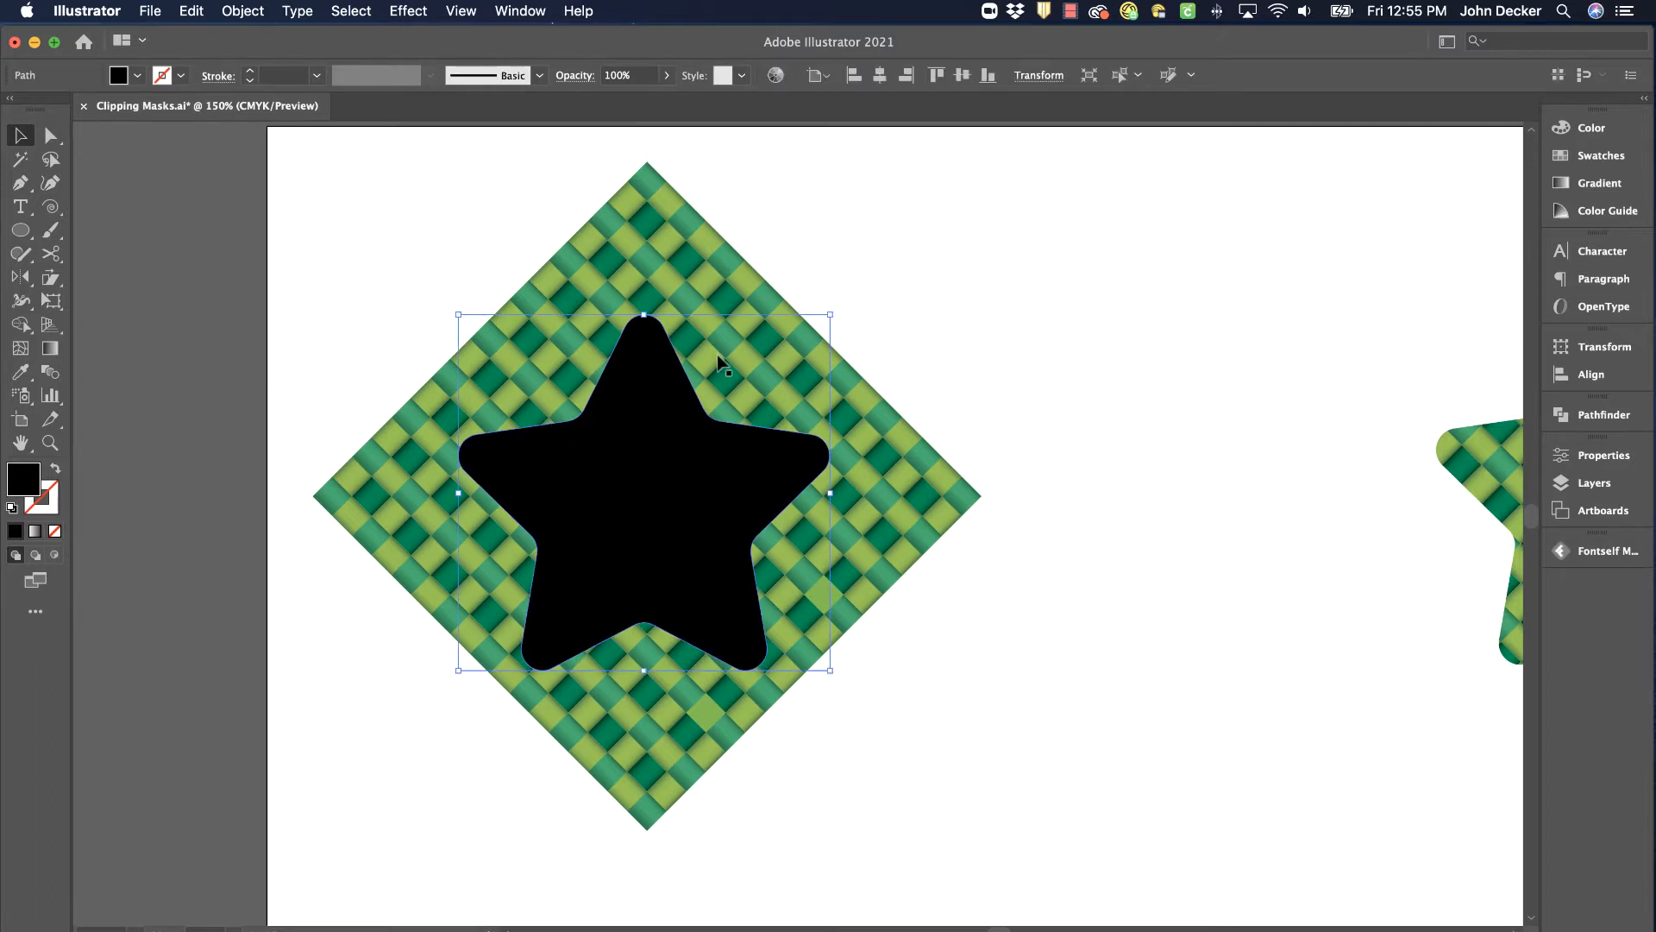
left_click(1575, 484)
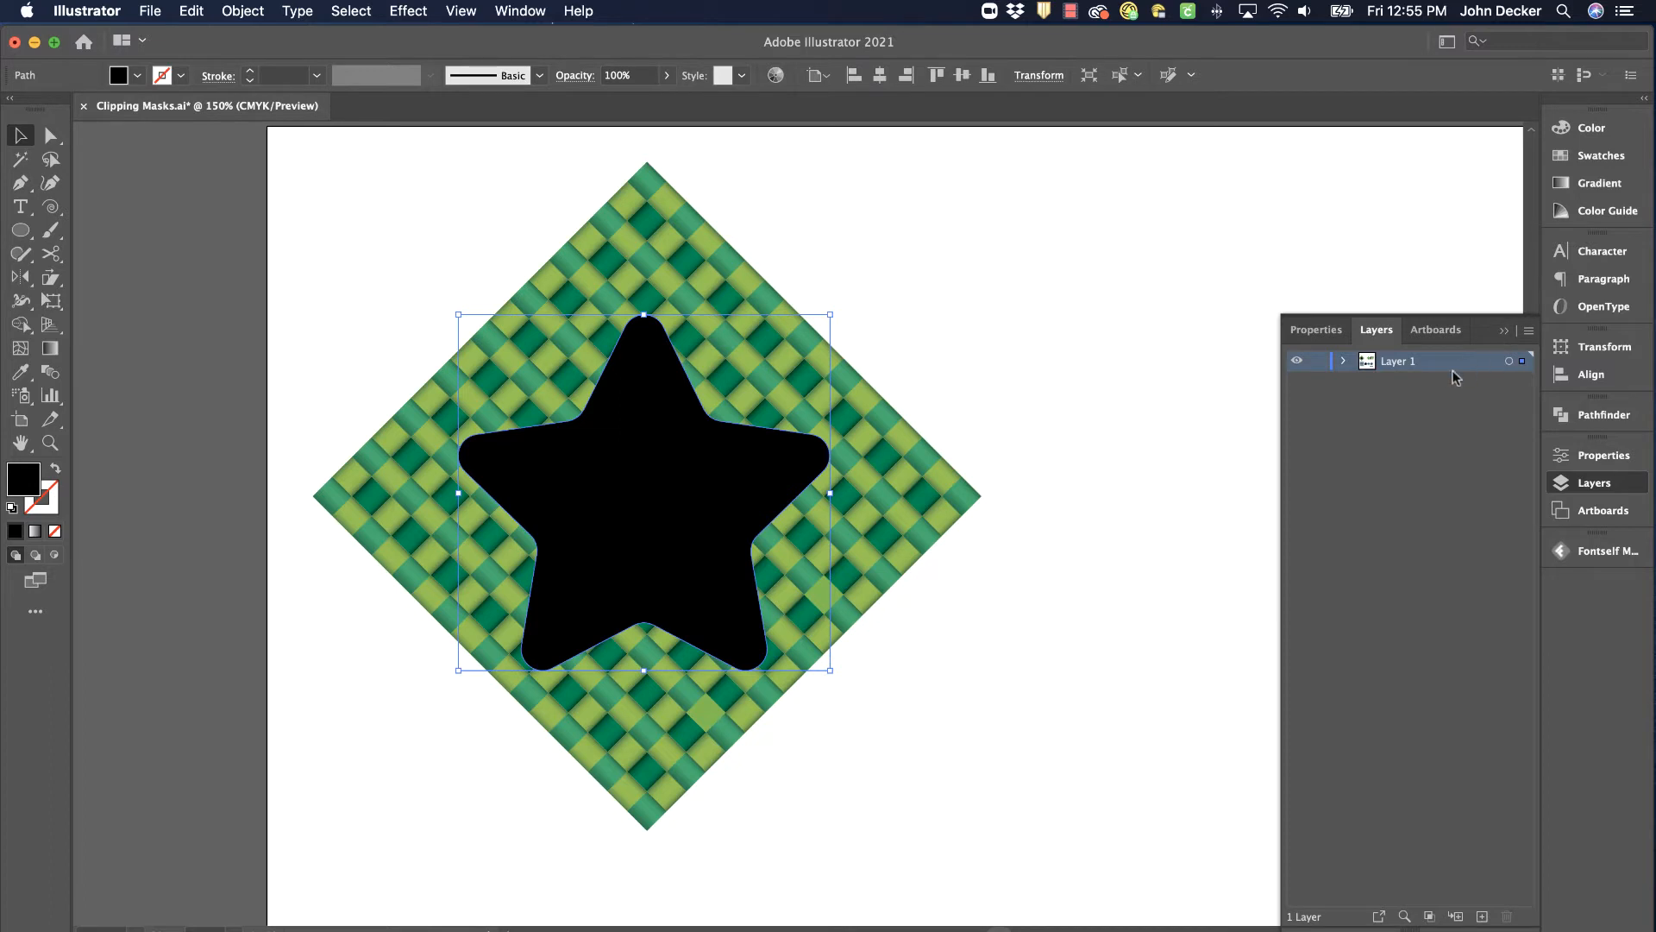
left_click(1504, 332)
left_click(1018, 222)
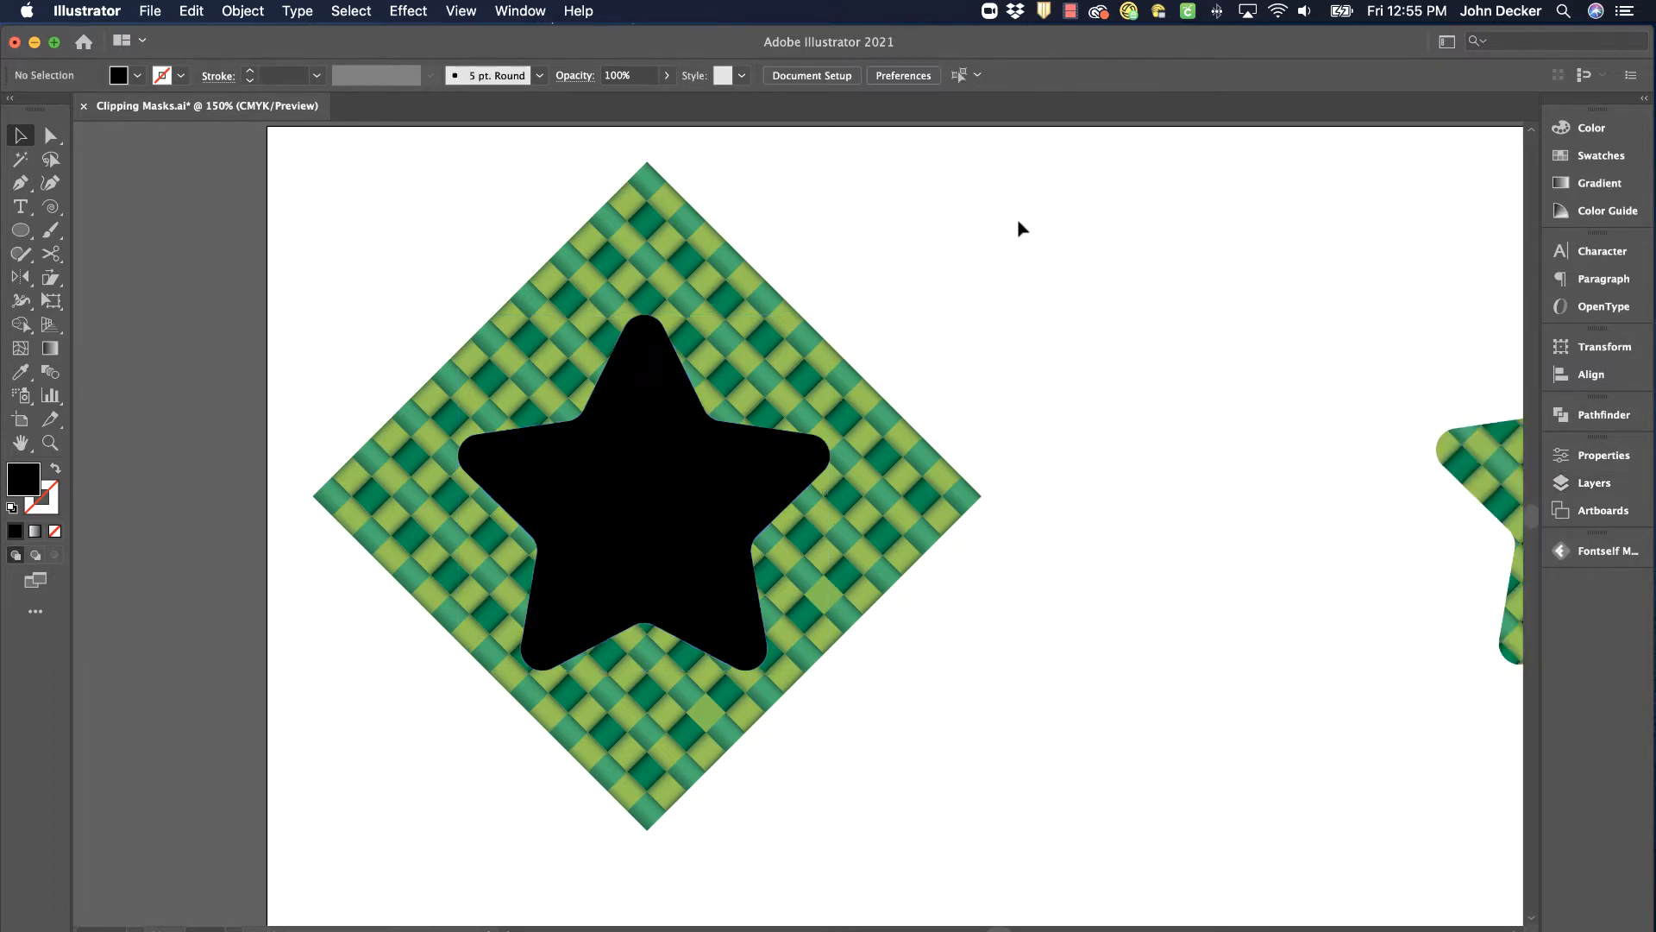
left_click(631, 376)
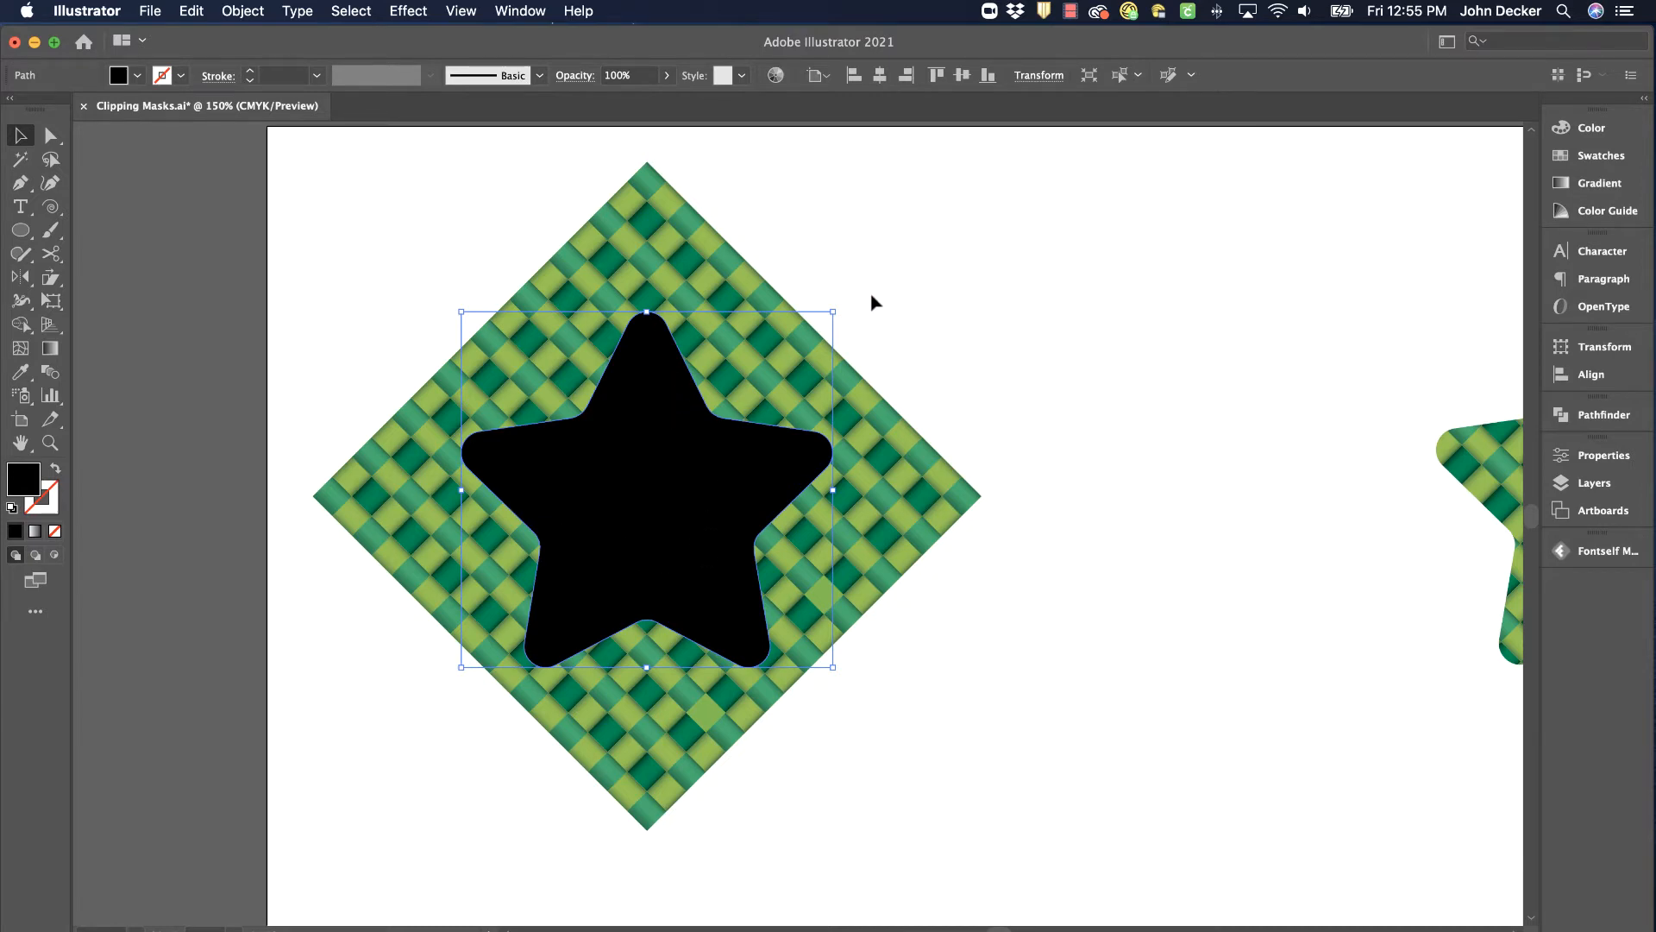
Step: Make a clipping mask from the black star and the green woven diamond beneath it
left_click(904, 274)
left_click_drag(958, 248, 378, 759)
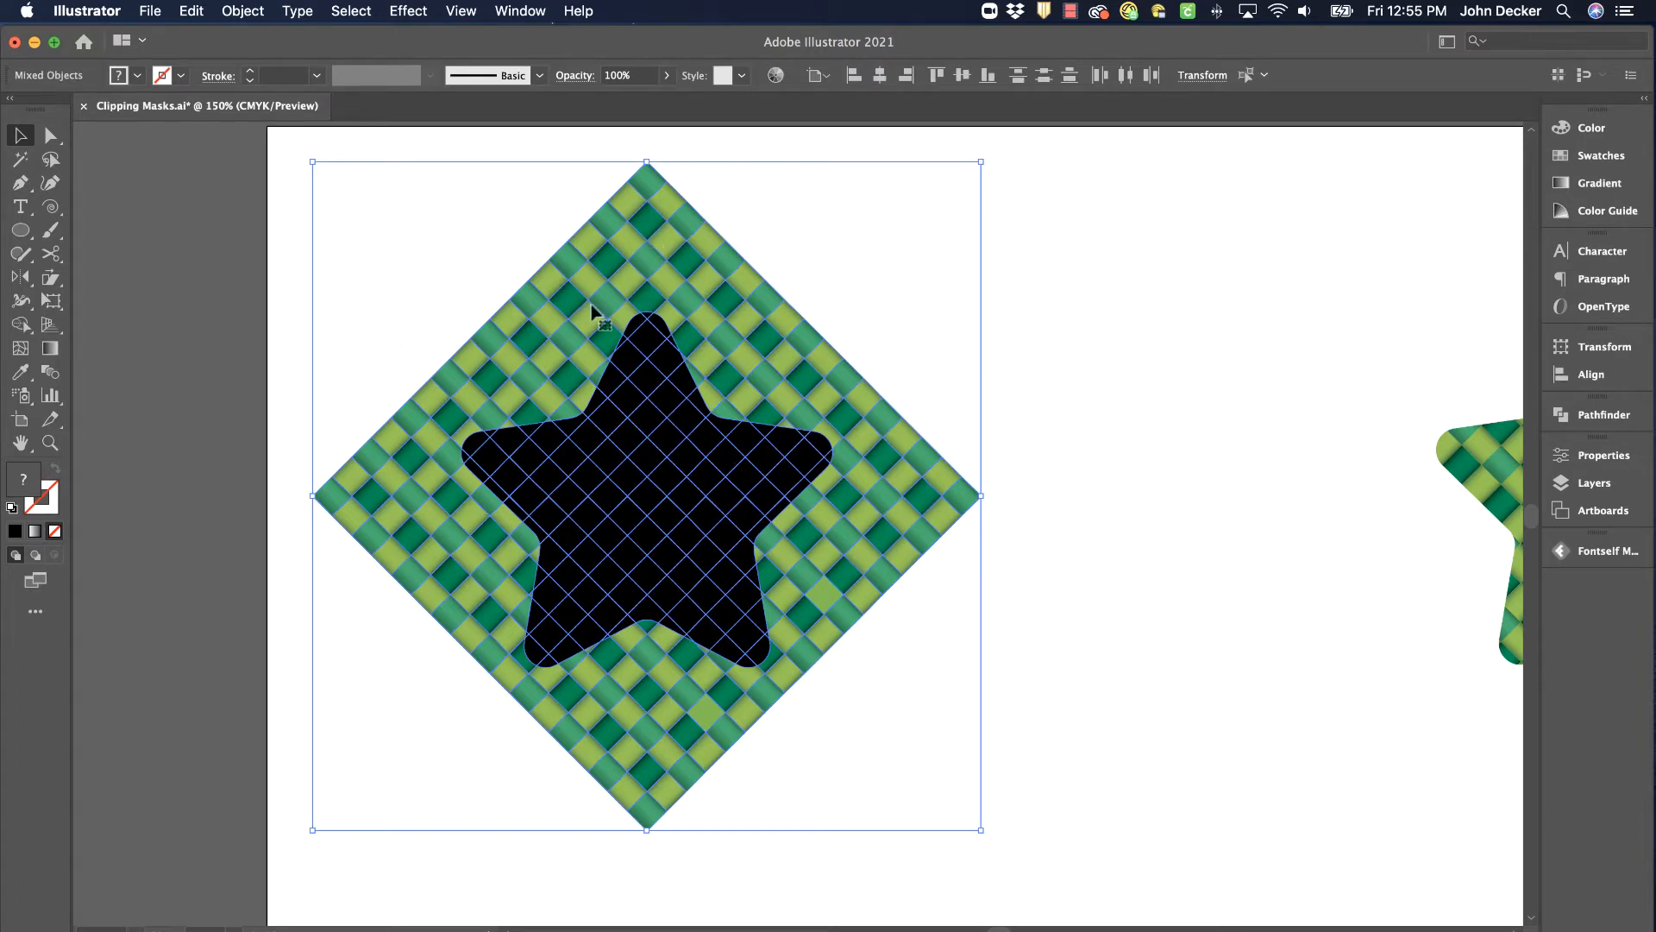
left_click(234, 11)
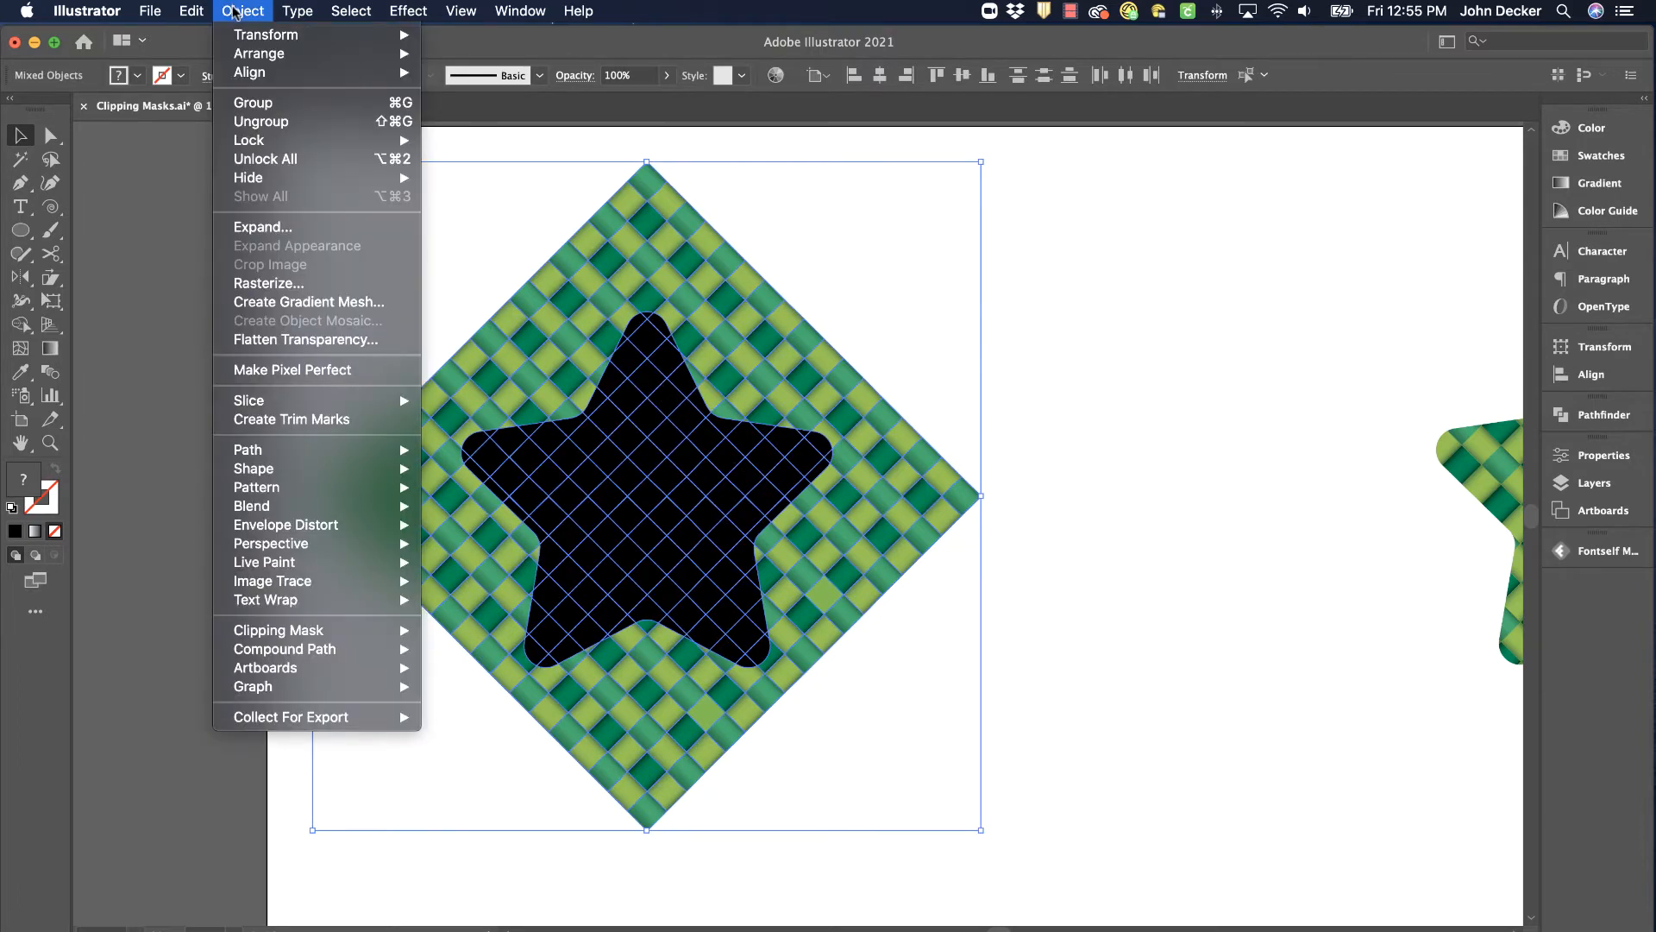
mouse_move(352, 631)
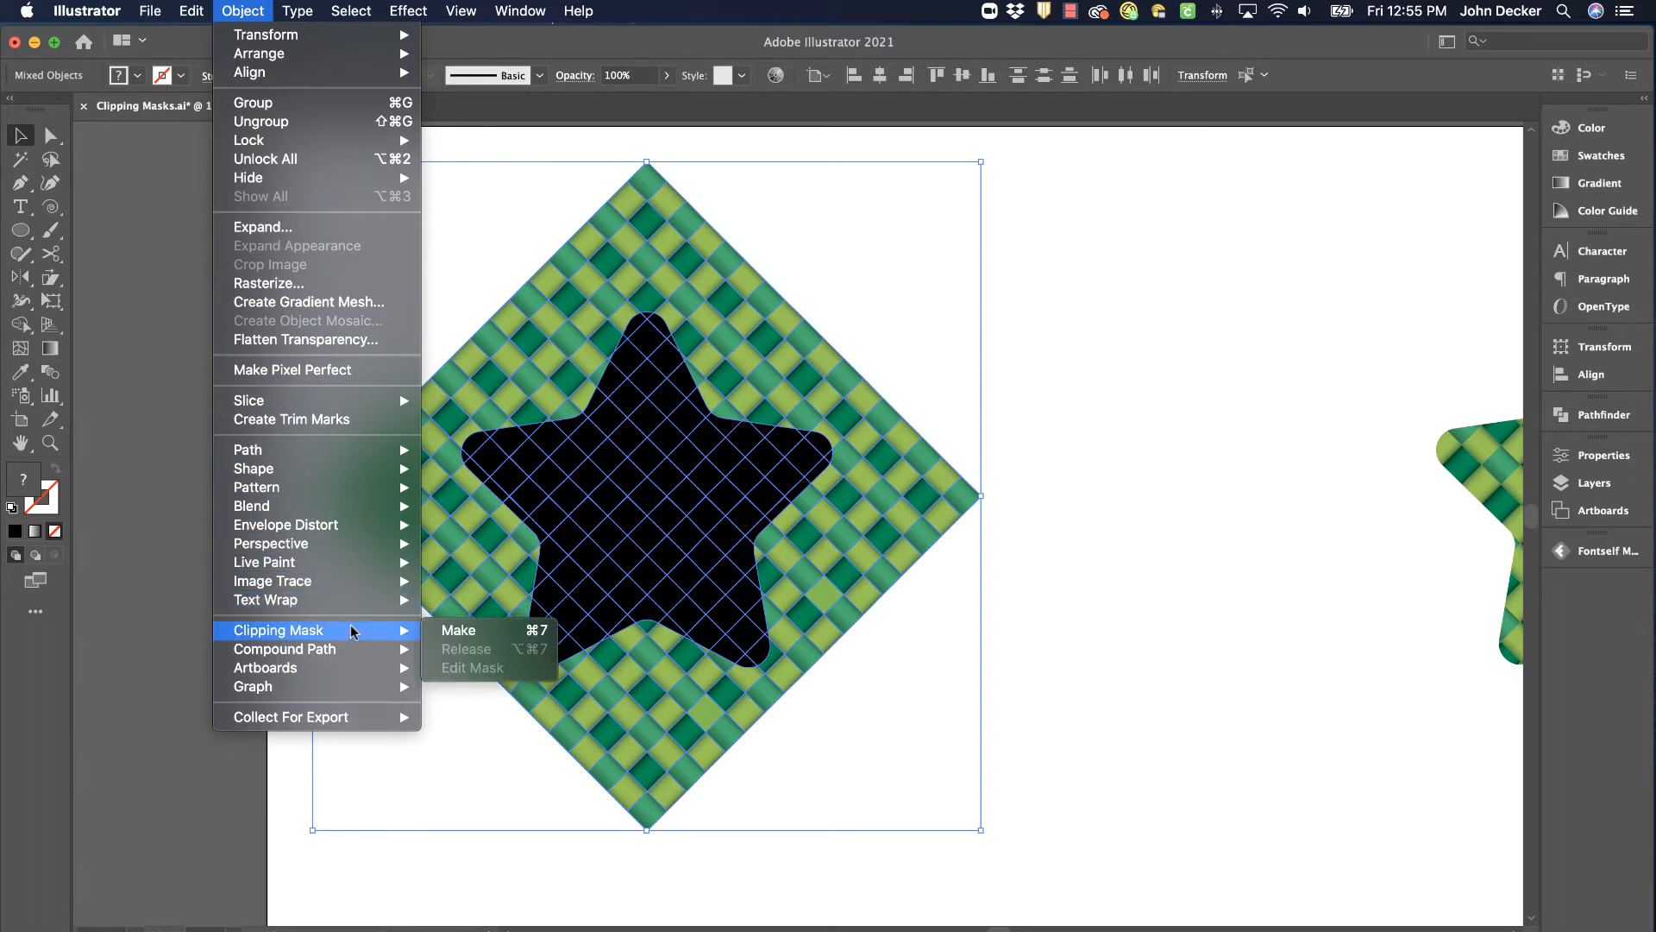
left_click(471, 632)
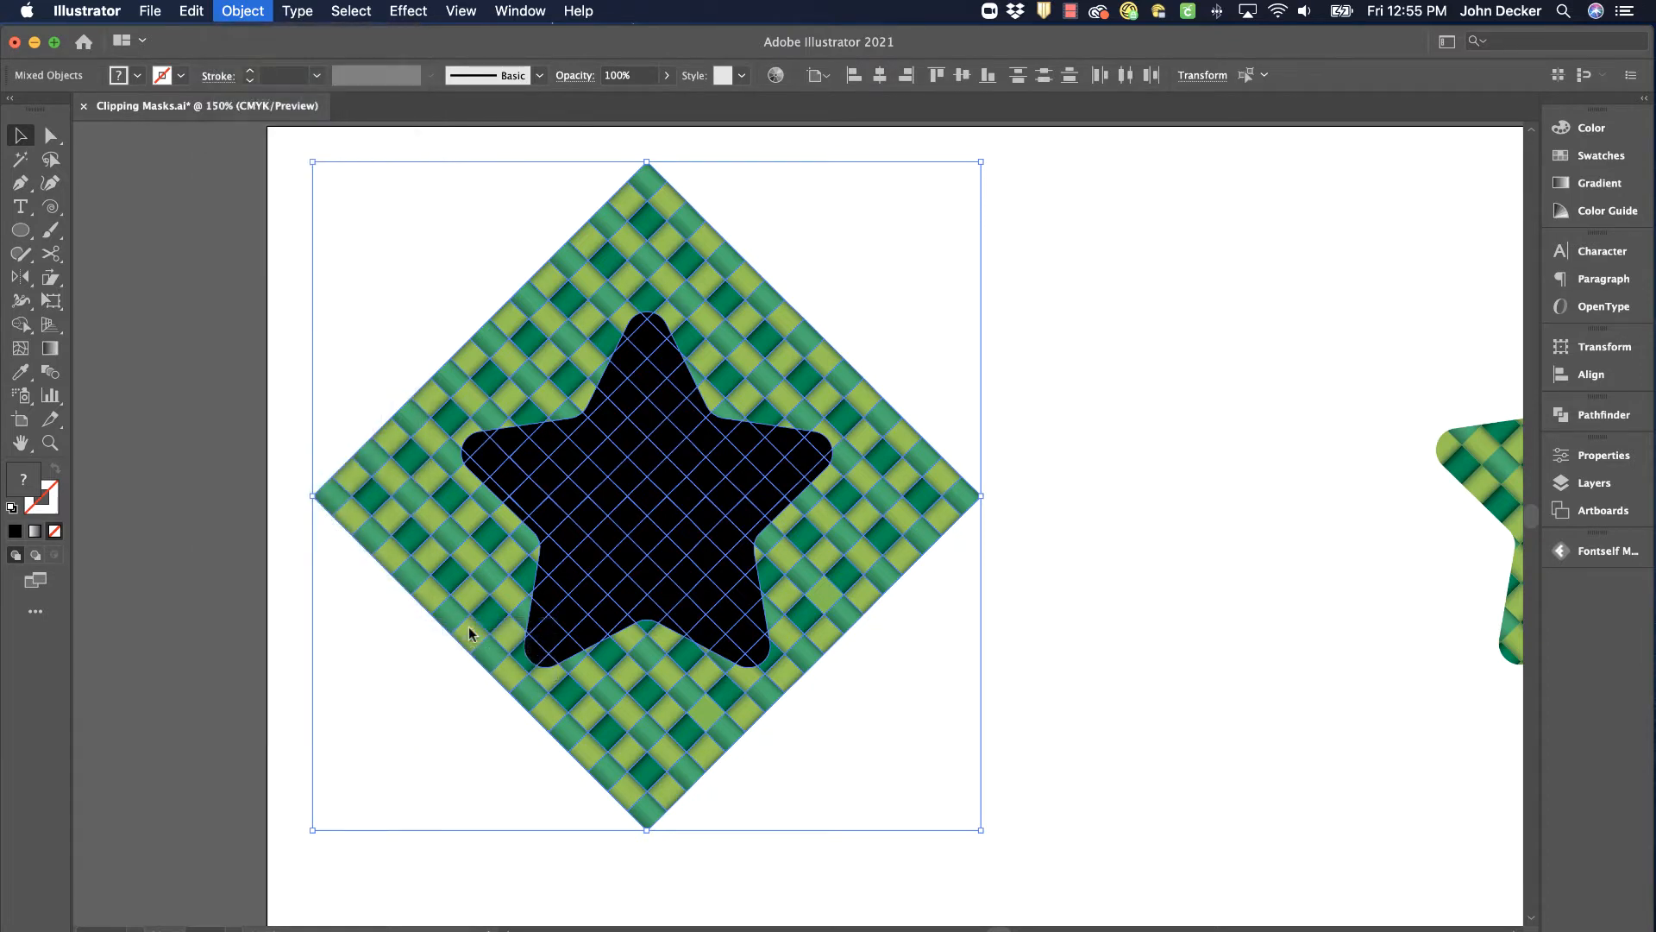
left_click(963, 474)
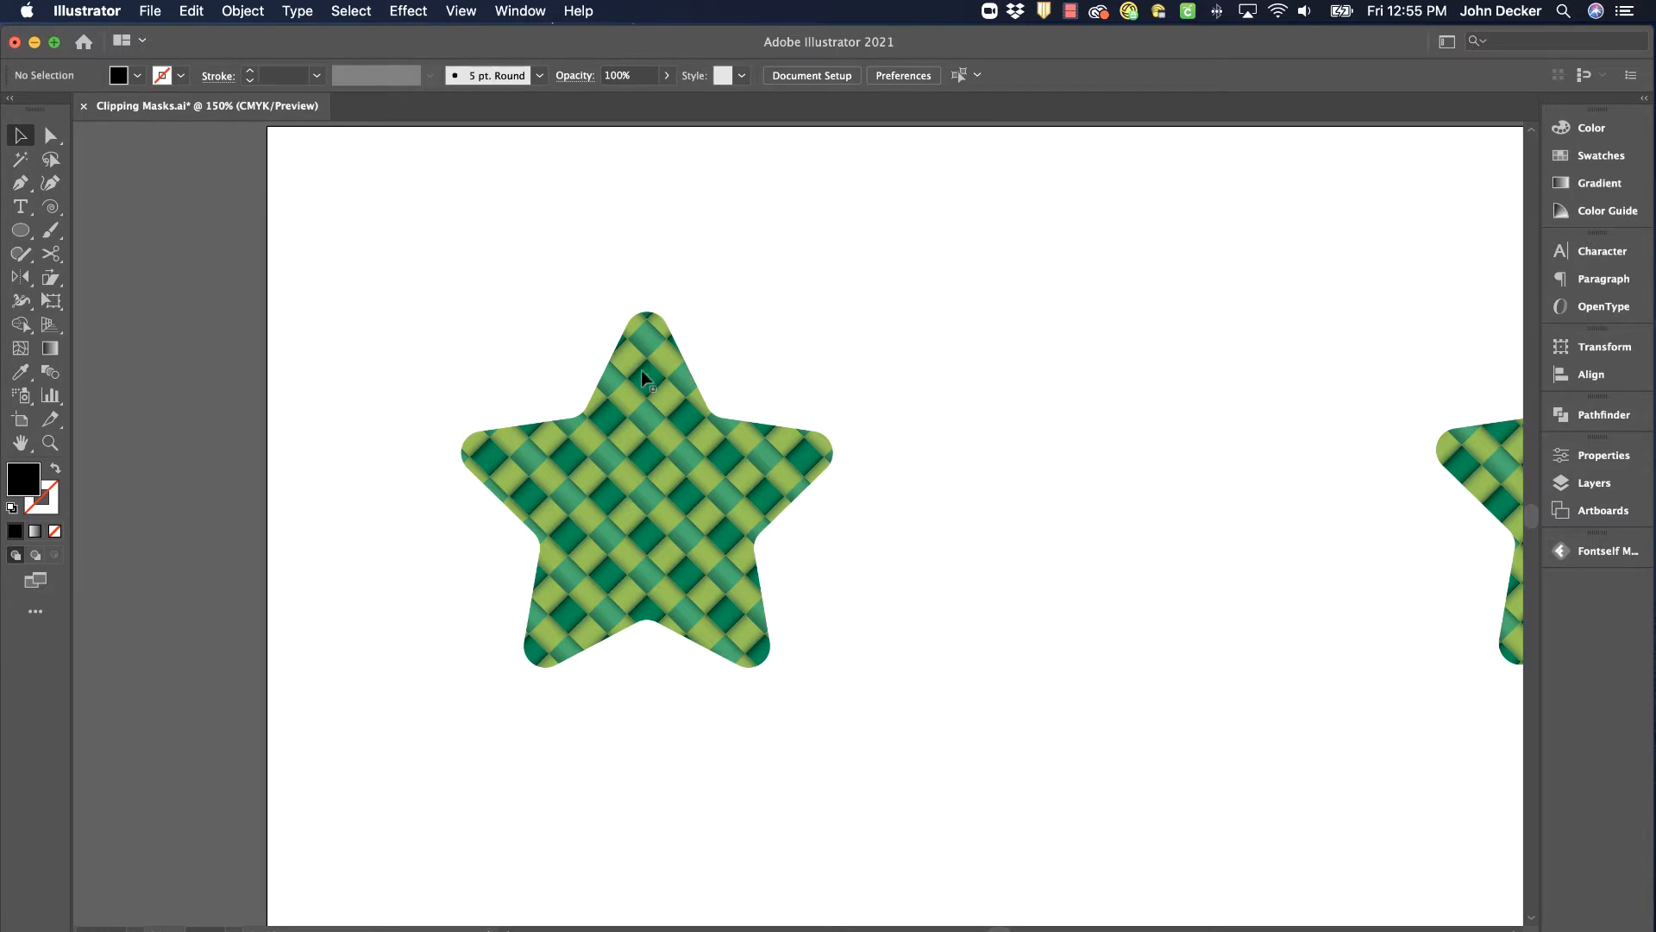
Step: Select the whole woven pattern group inside the star mask and shift it slightly to the right
left_click(51, 138)
left_click(152, 160)
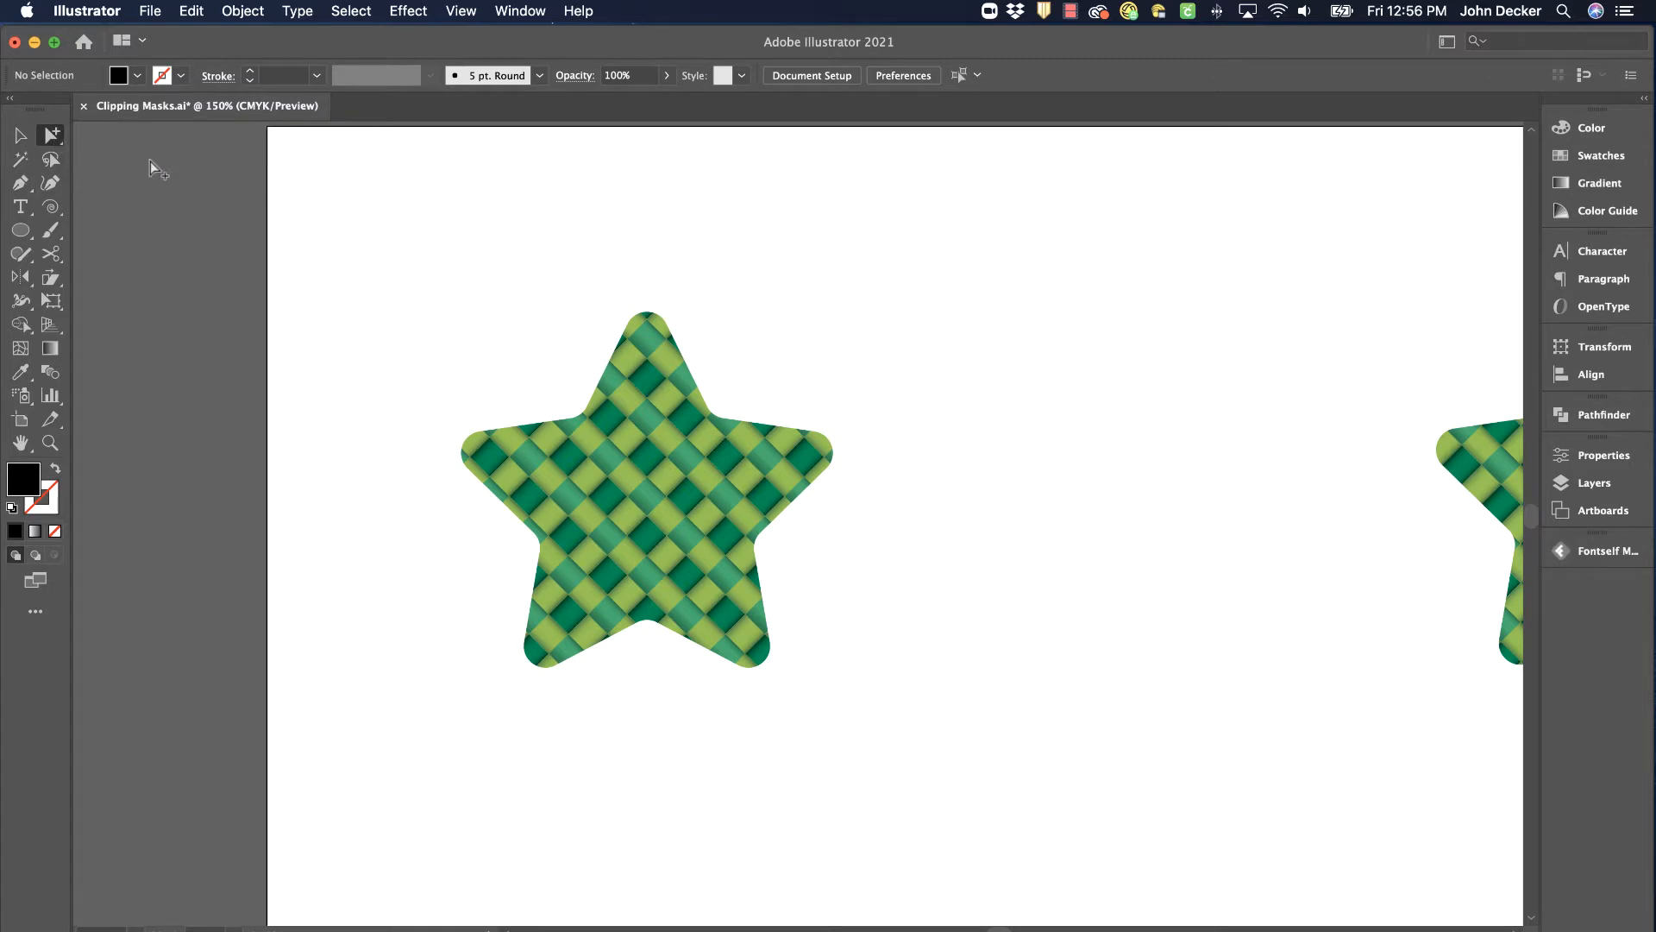
left_click(641, 455)
left_click(654, 430)
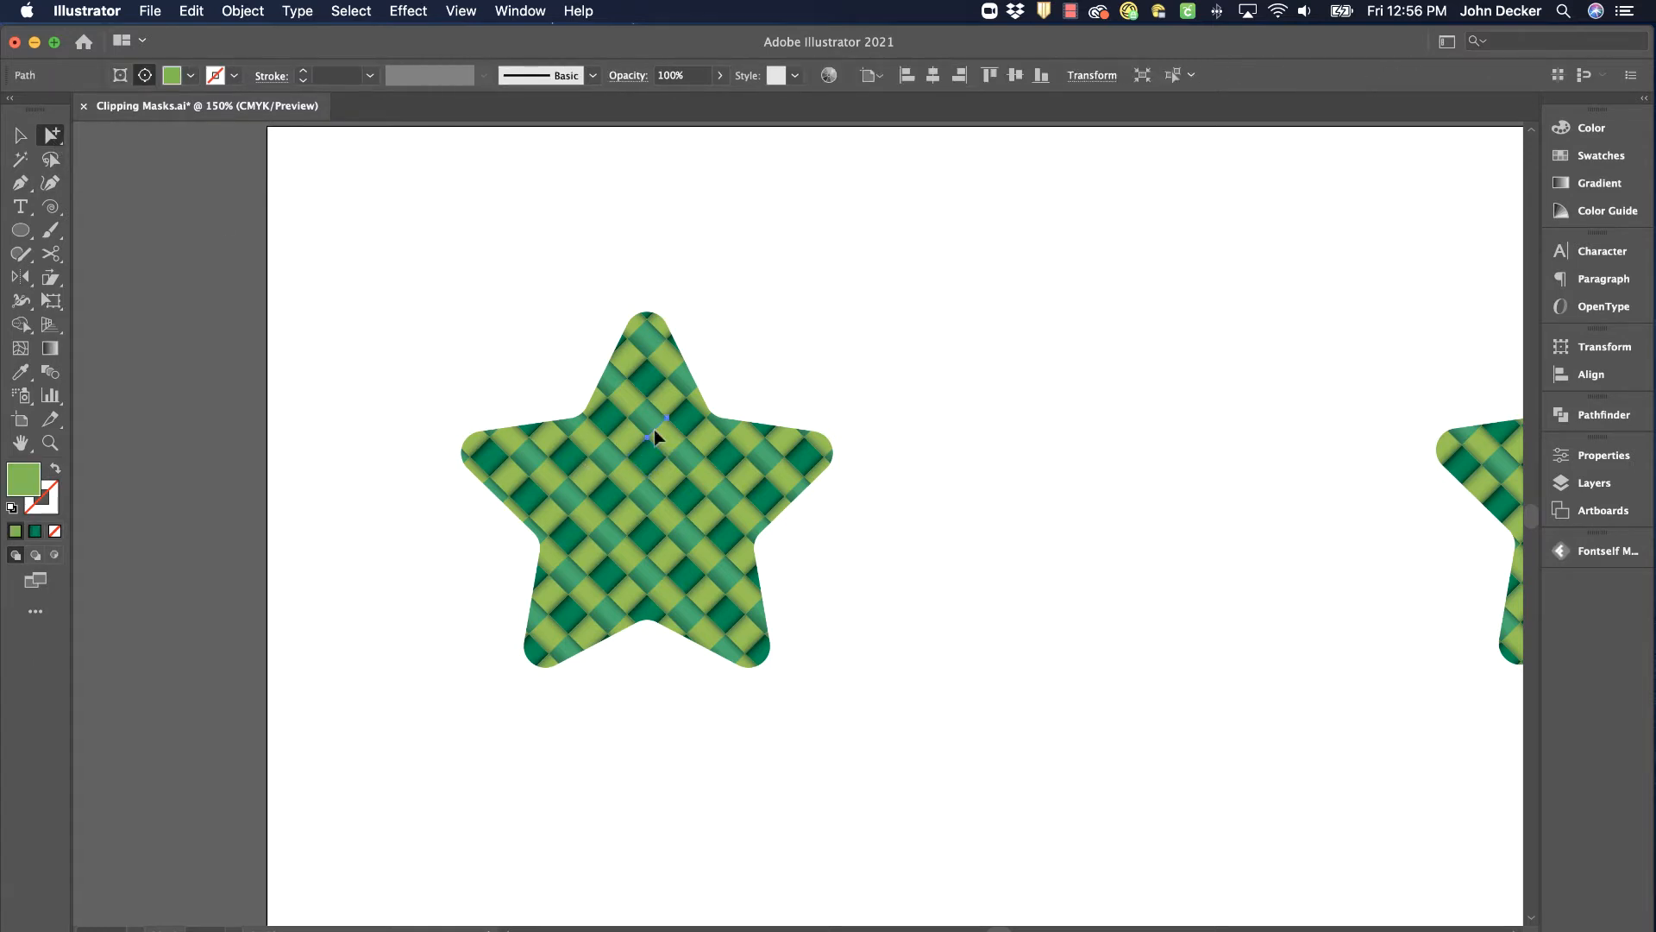
left_click(655, 430)
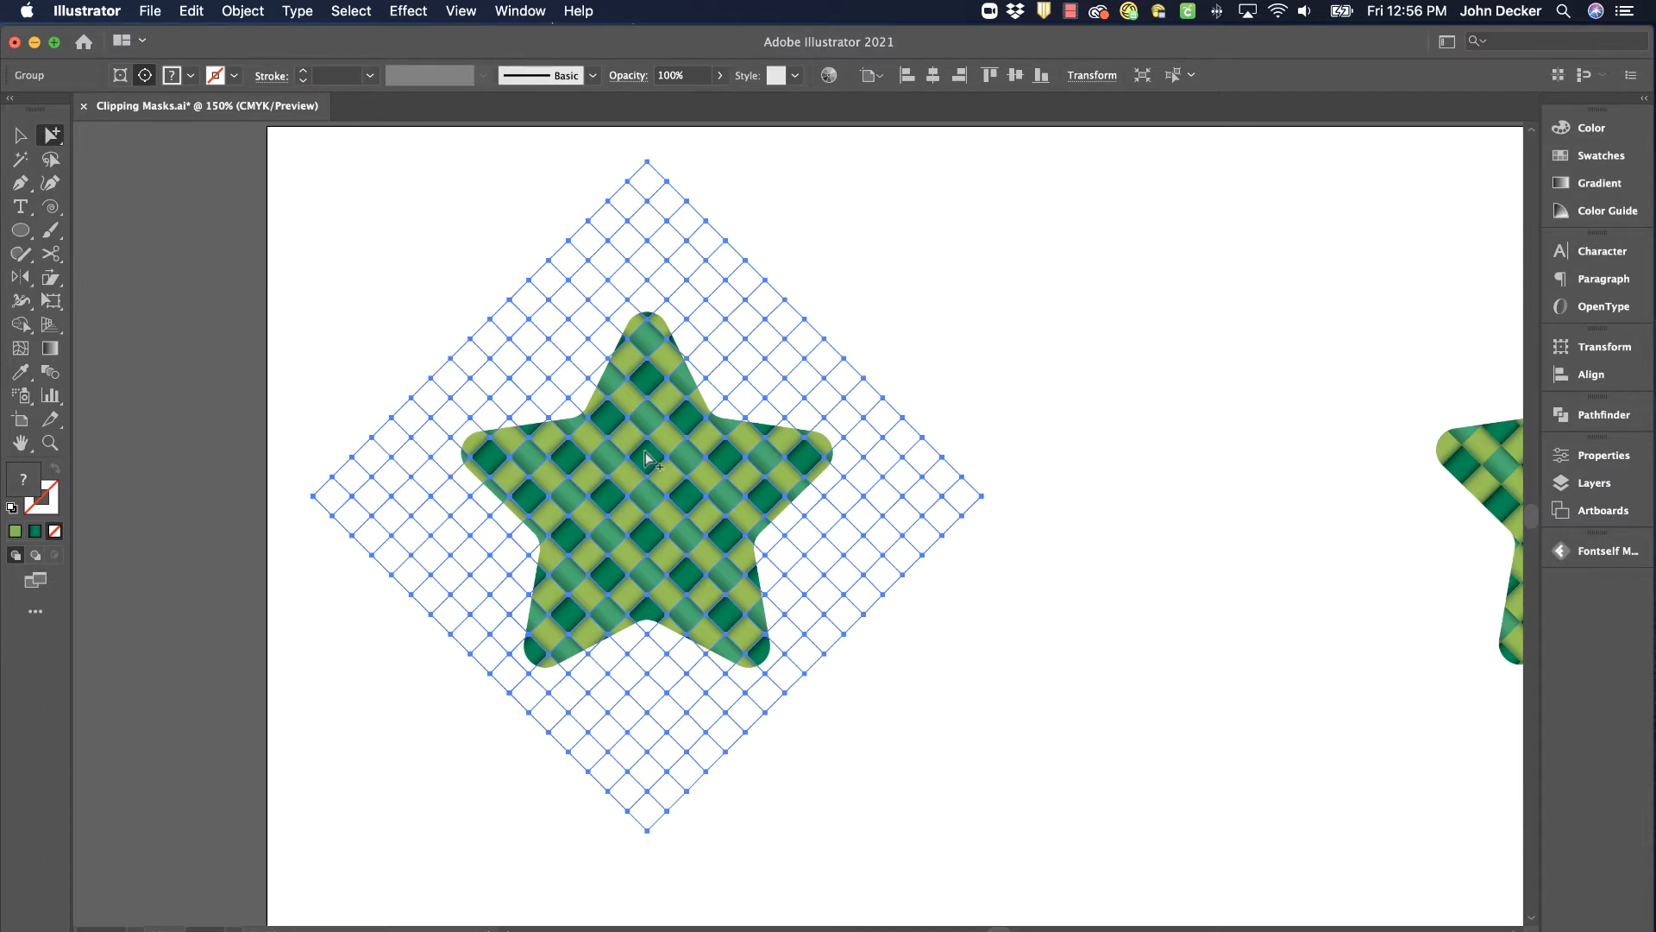
mouse_move(644, 452)
left_mouse_down()
mouse_move(673, 473)
mouse_move(665, 512)
mouse_move(665, 303)
mouse_move(799, 403)
mouse_move(672, 607)
mouse_move(587, 695)
mouse_move(647, 702)
mouse_move(664, 660)
mouse_move(659, 743)
mouse_move(640, 740)
mouse_move(688, 544)
mouse_move(642, 408)
mouse_move(604, 478)
mouse_move(655, 419)
mouse_move(619, 473)
mouse_move(665, 436)
mouse_move(650, 466)
mouse_move(669, 454)
left_mouse_up()
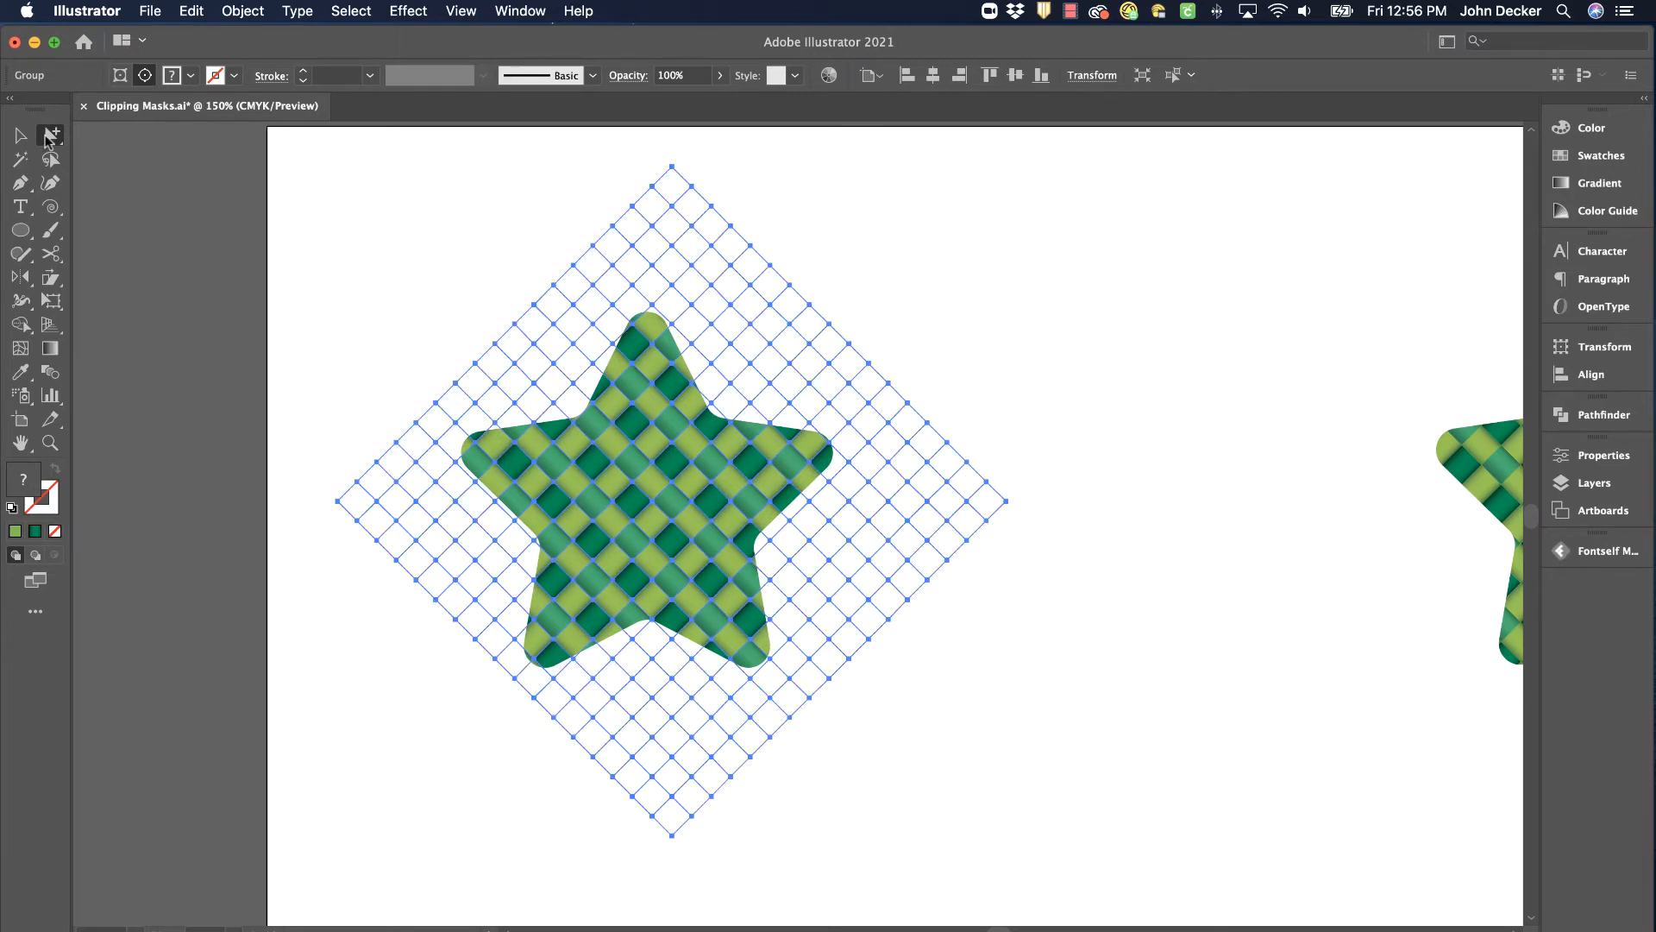
left_click(1011, 219)
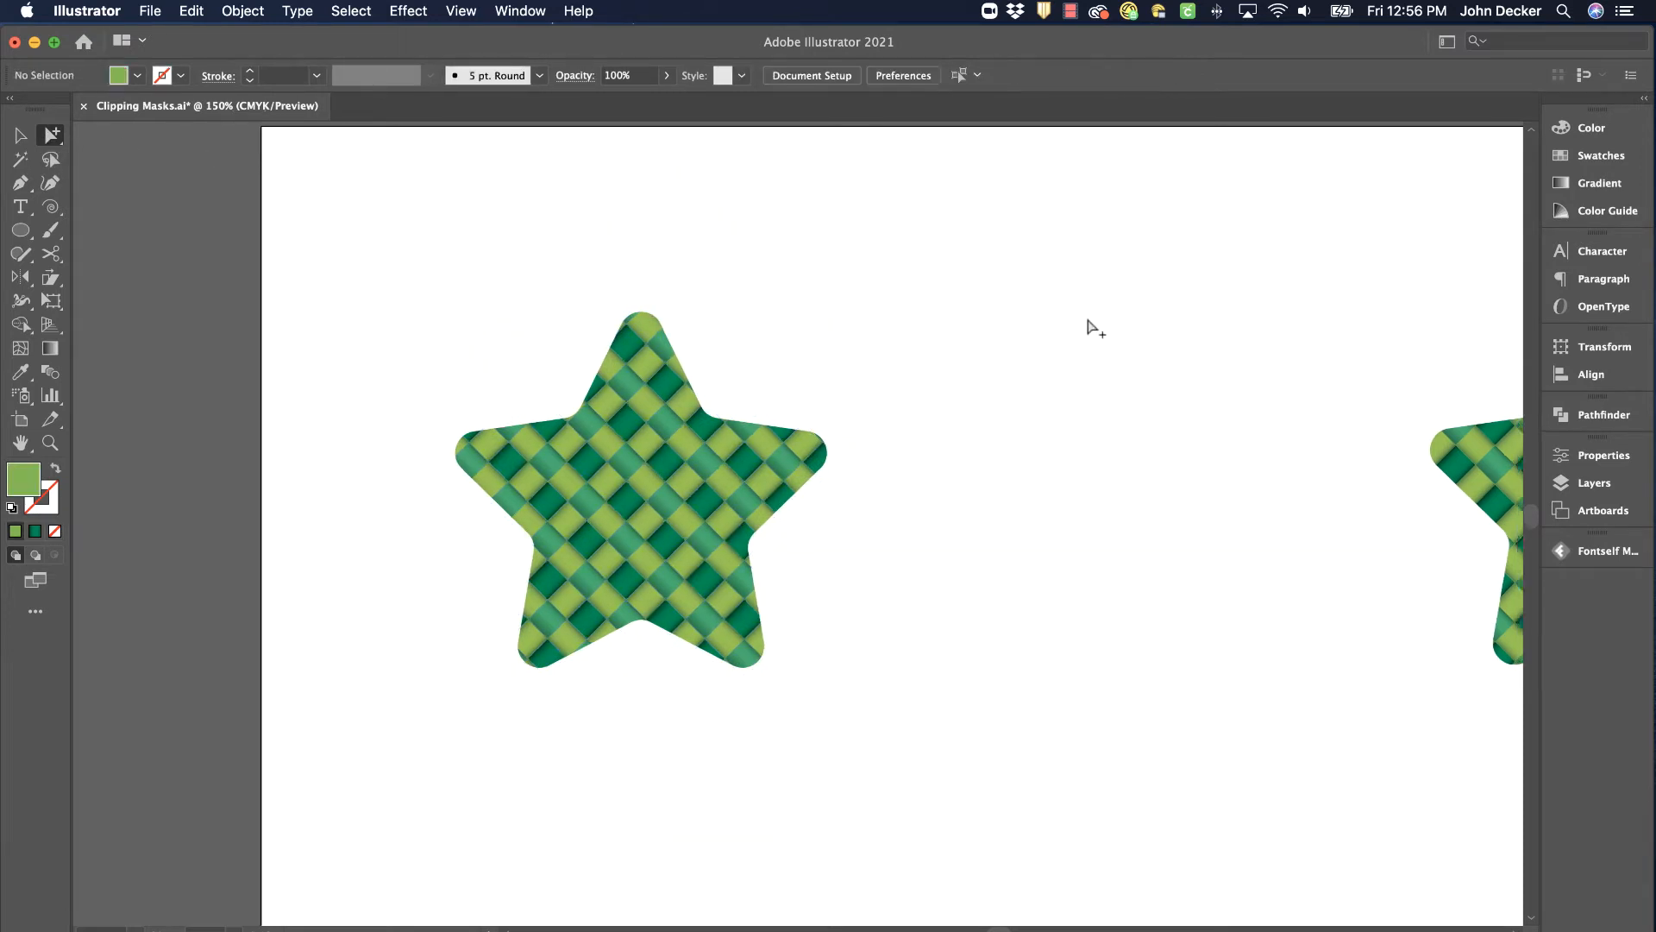
Step: Release the clipping mask on the woven-pattern star created from the large diamond
scroll(1088, 326, "right", 10)
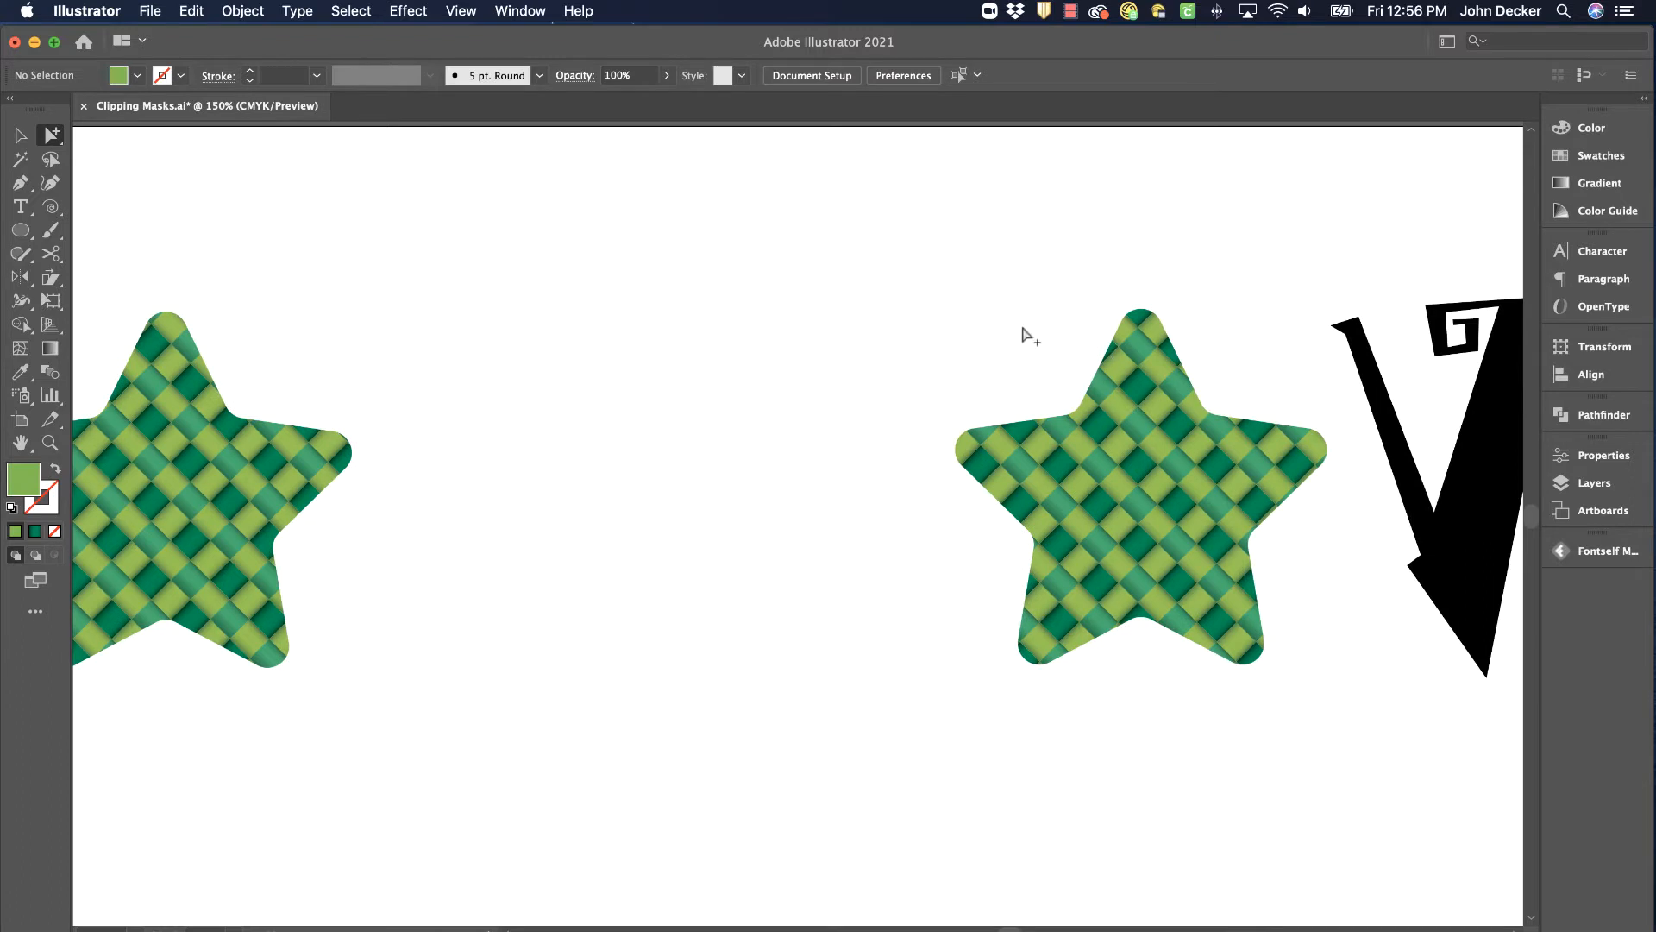
left_click(21, 135)
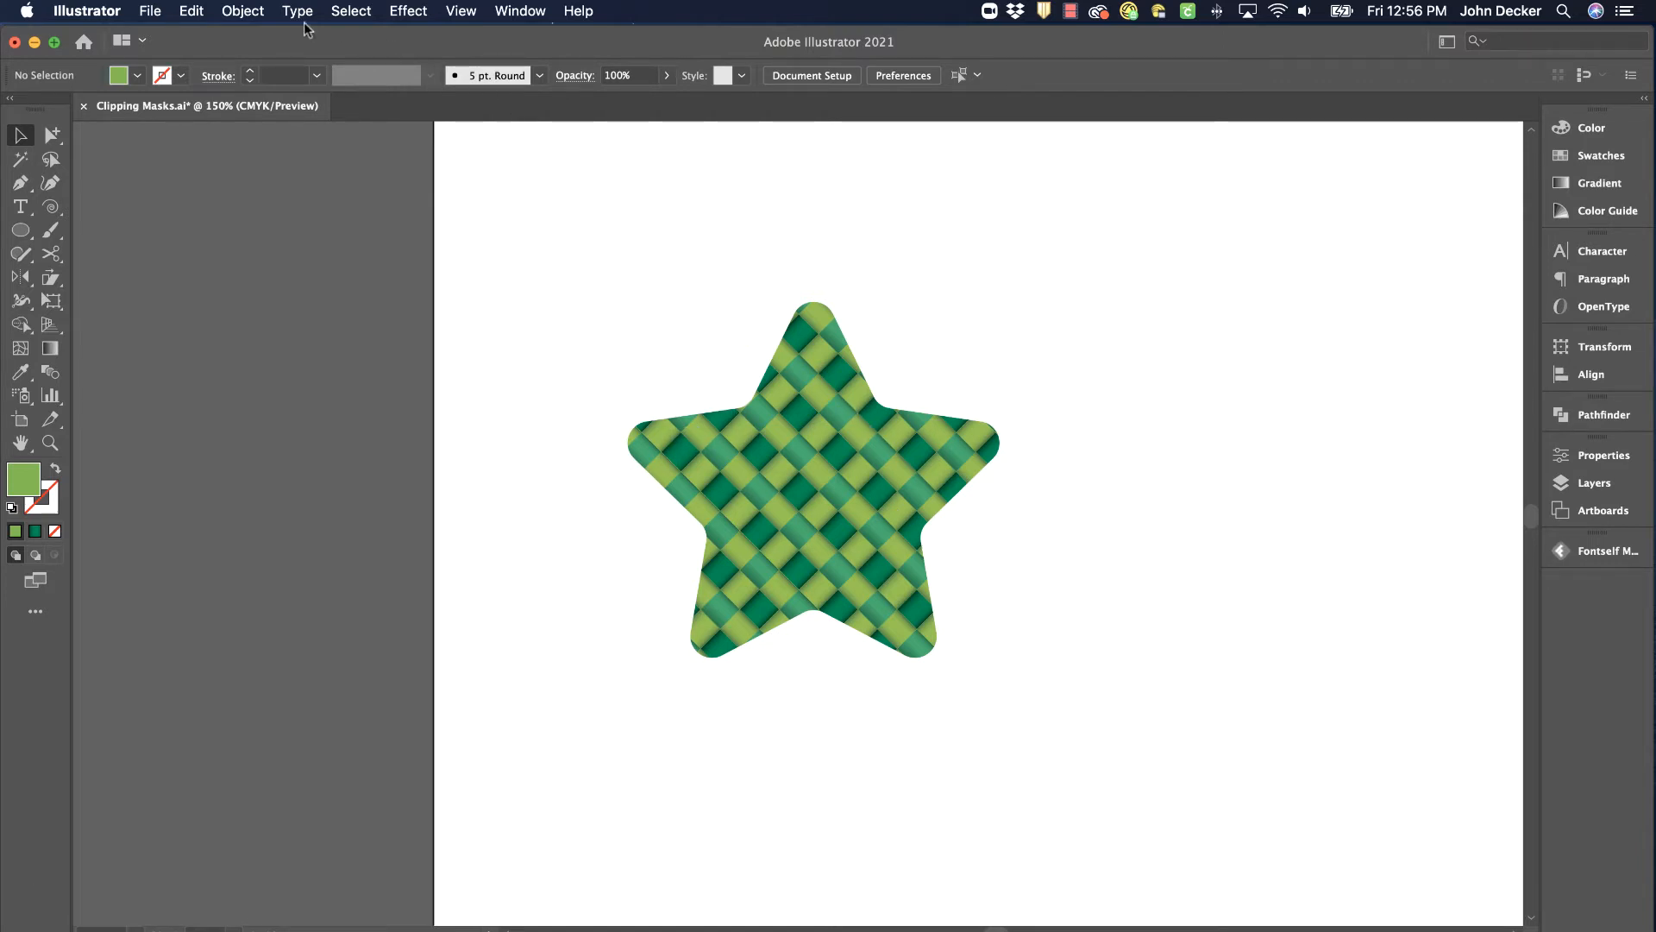
left_click(857, 450)
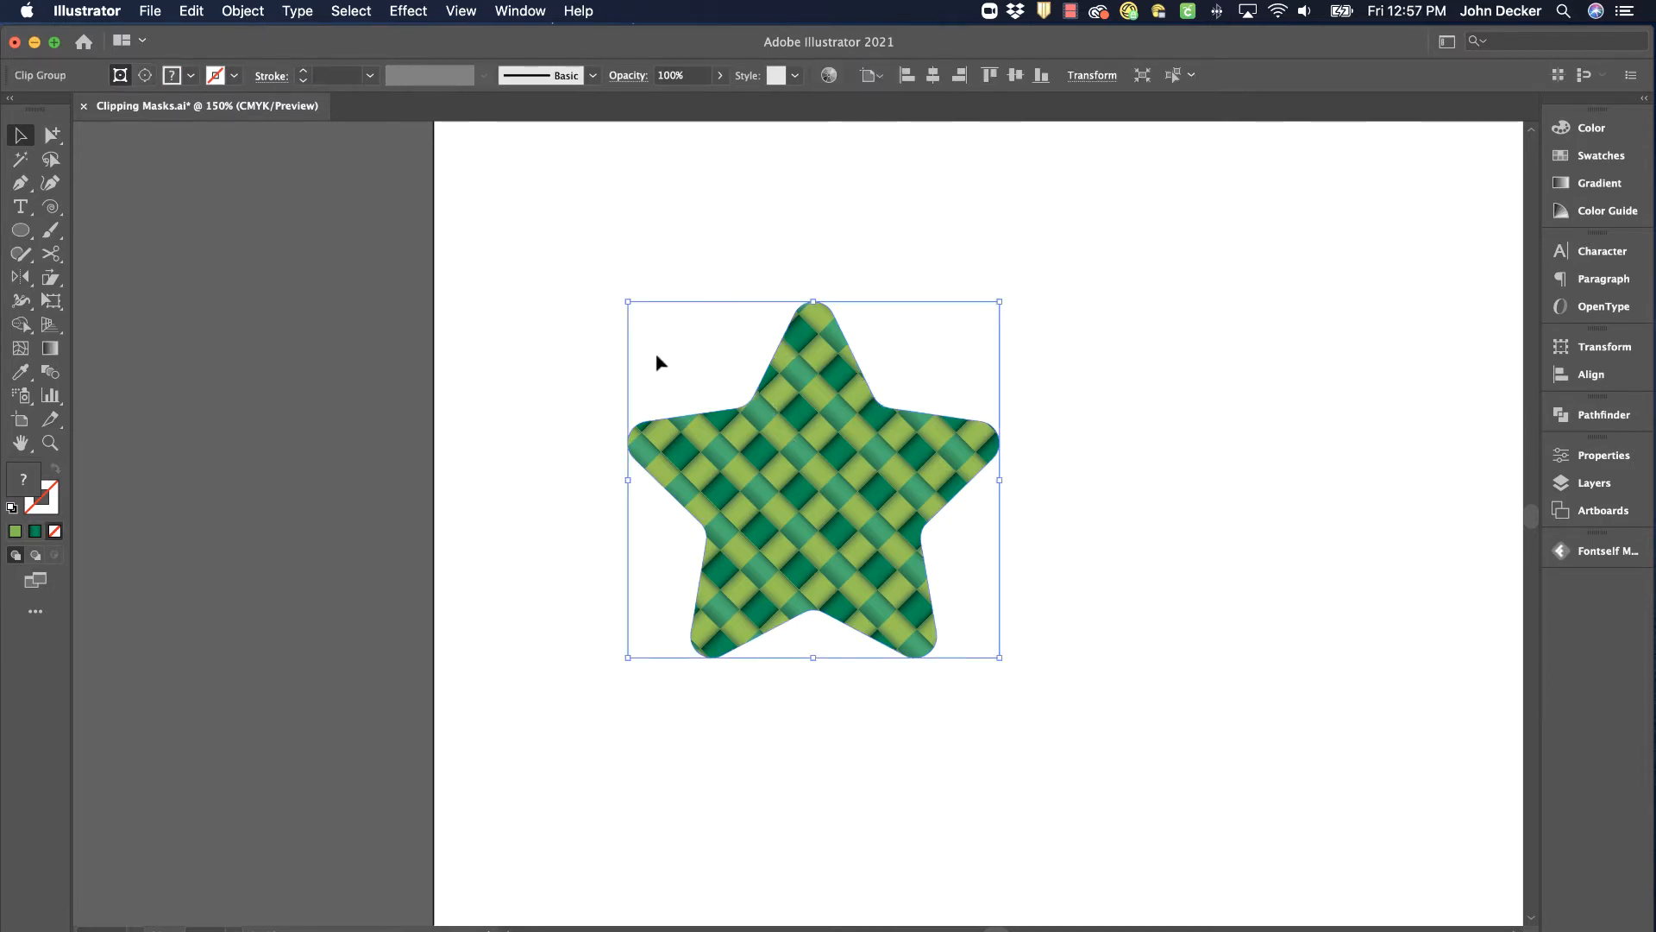
left_click(253, 21)
mouse_move(315, 640)
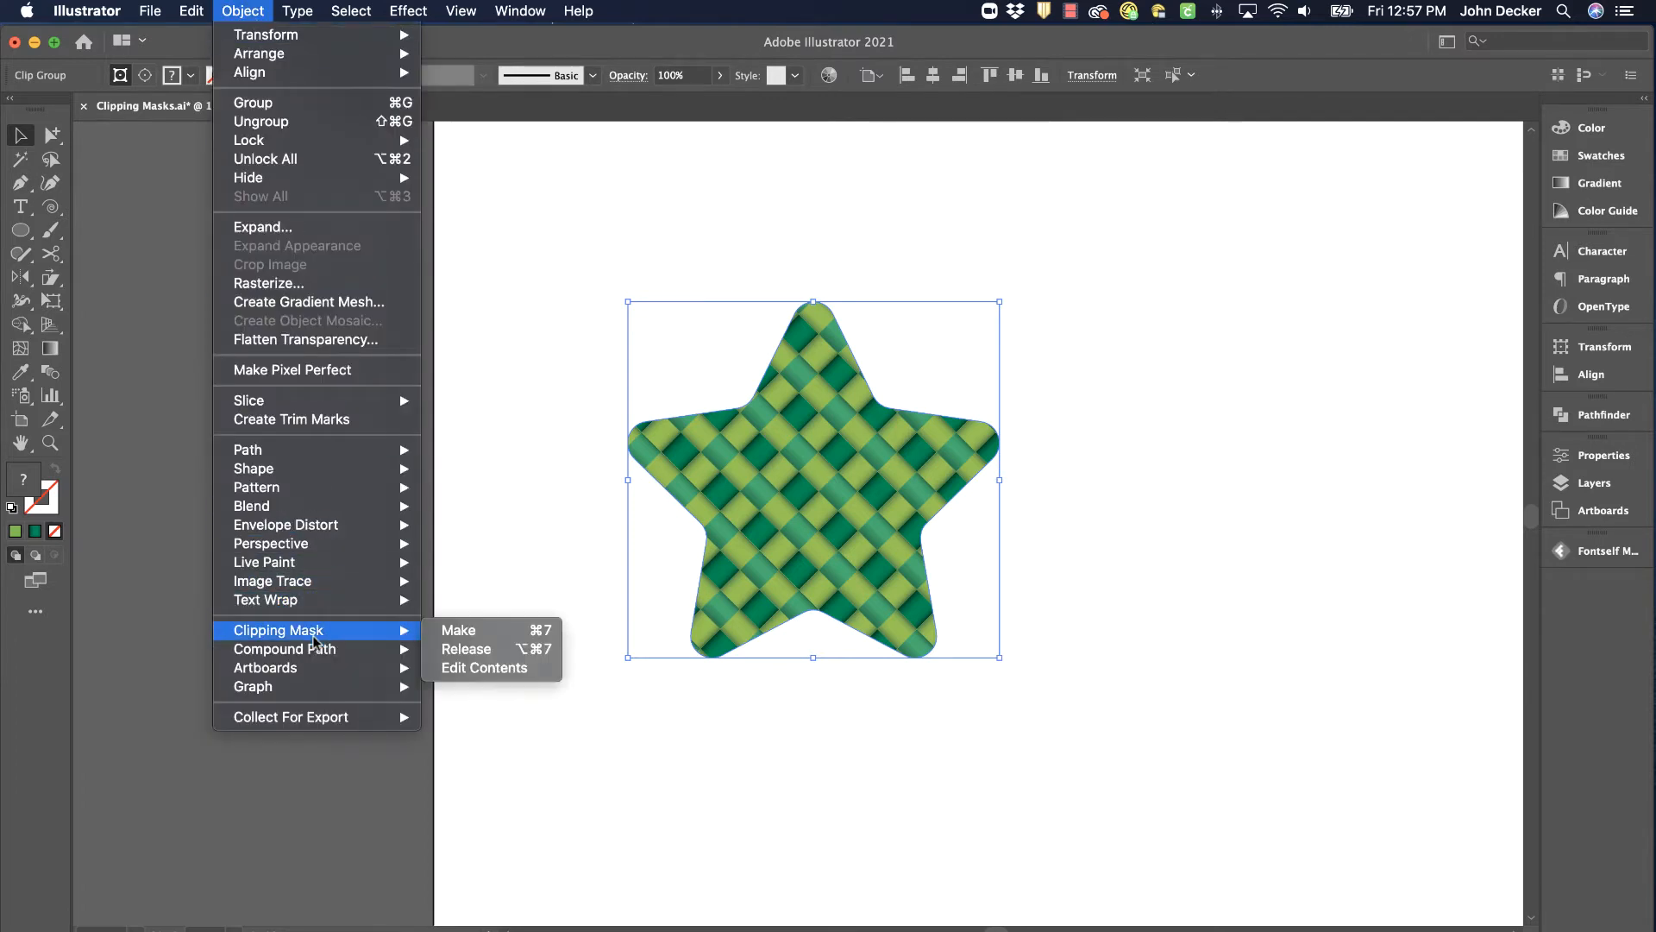
left_click(471, 647)
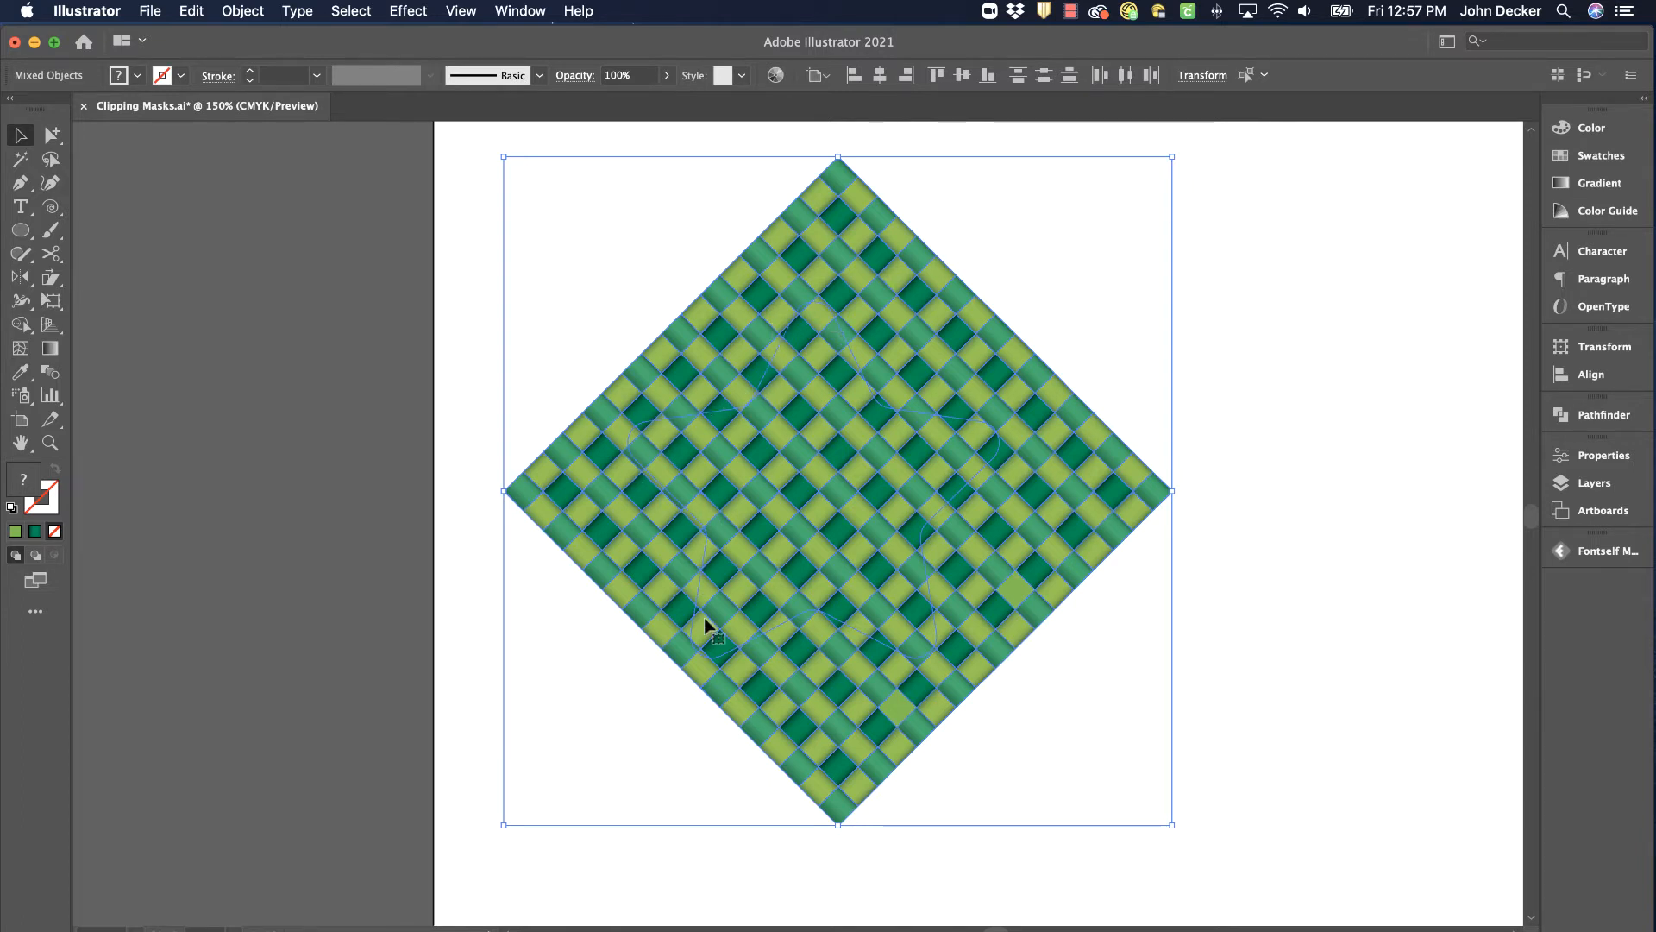
Step: Select the unfilled star path lying over the woven diamond in outline view and return to preview
left_click(1046, 260)
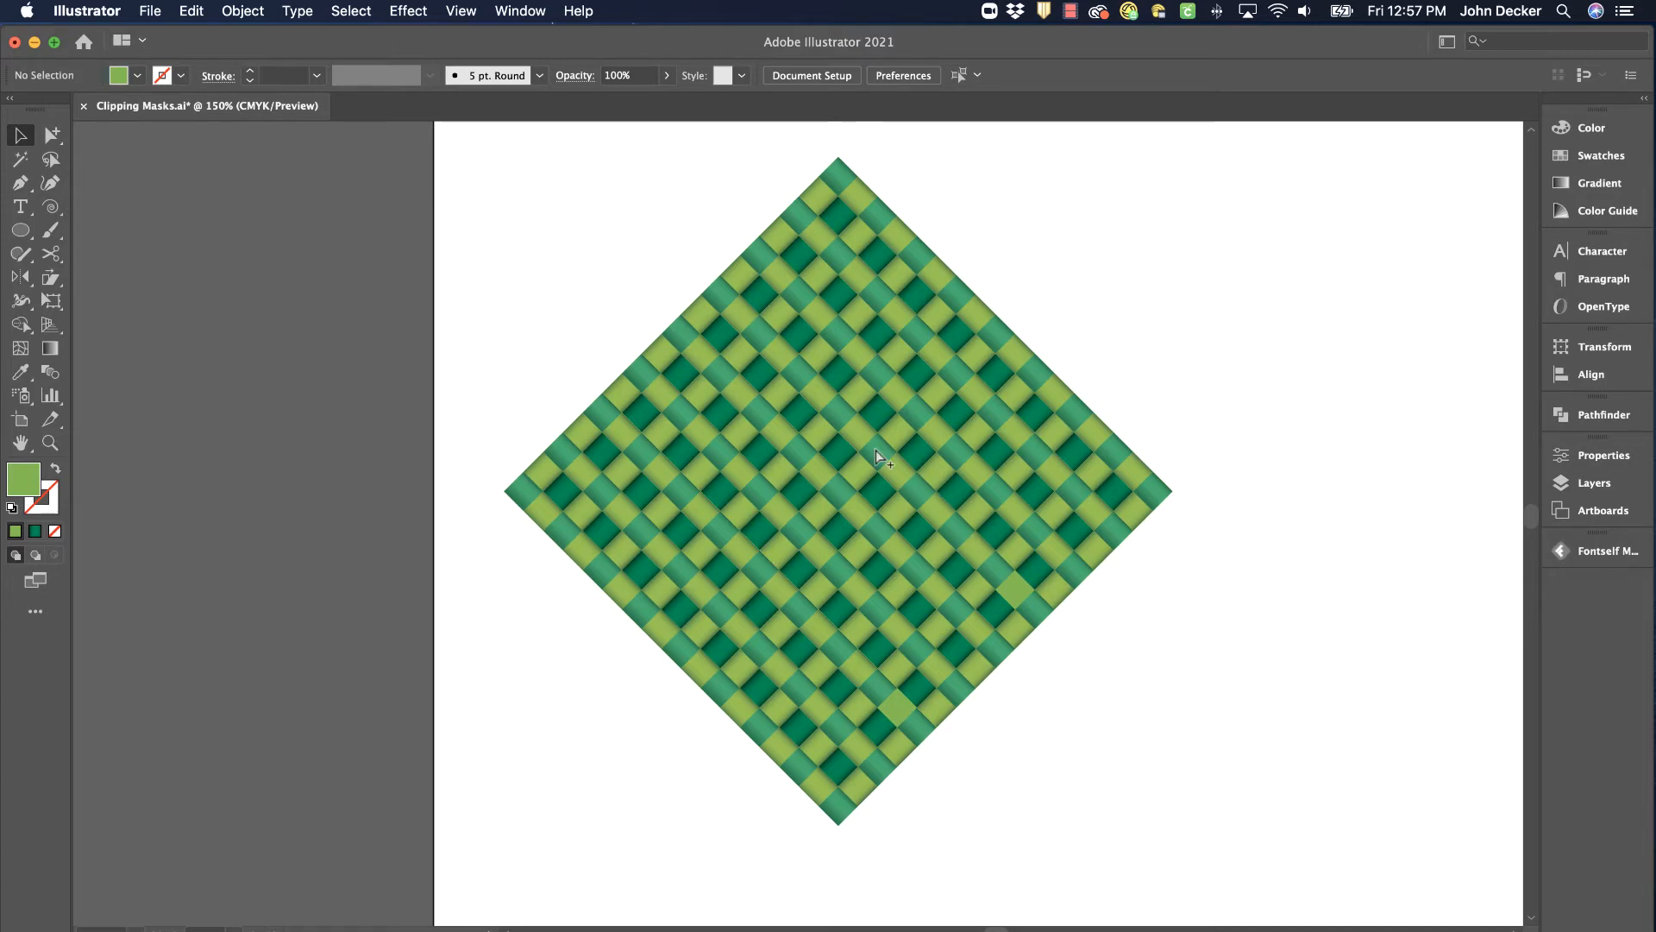
key("super+y")
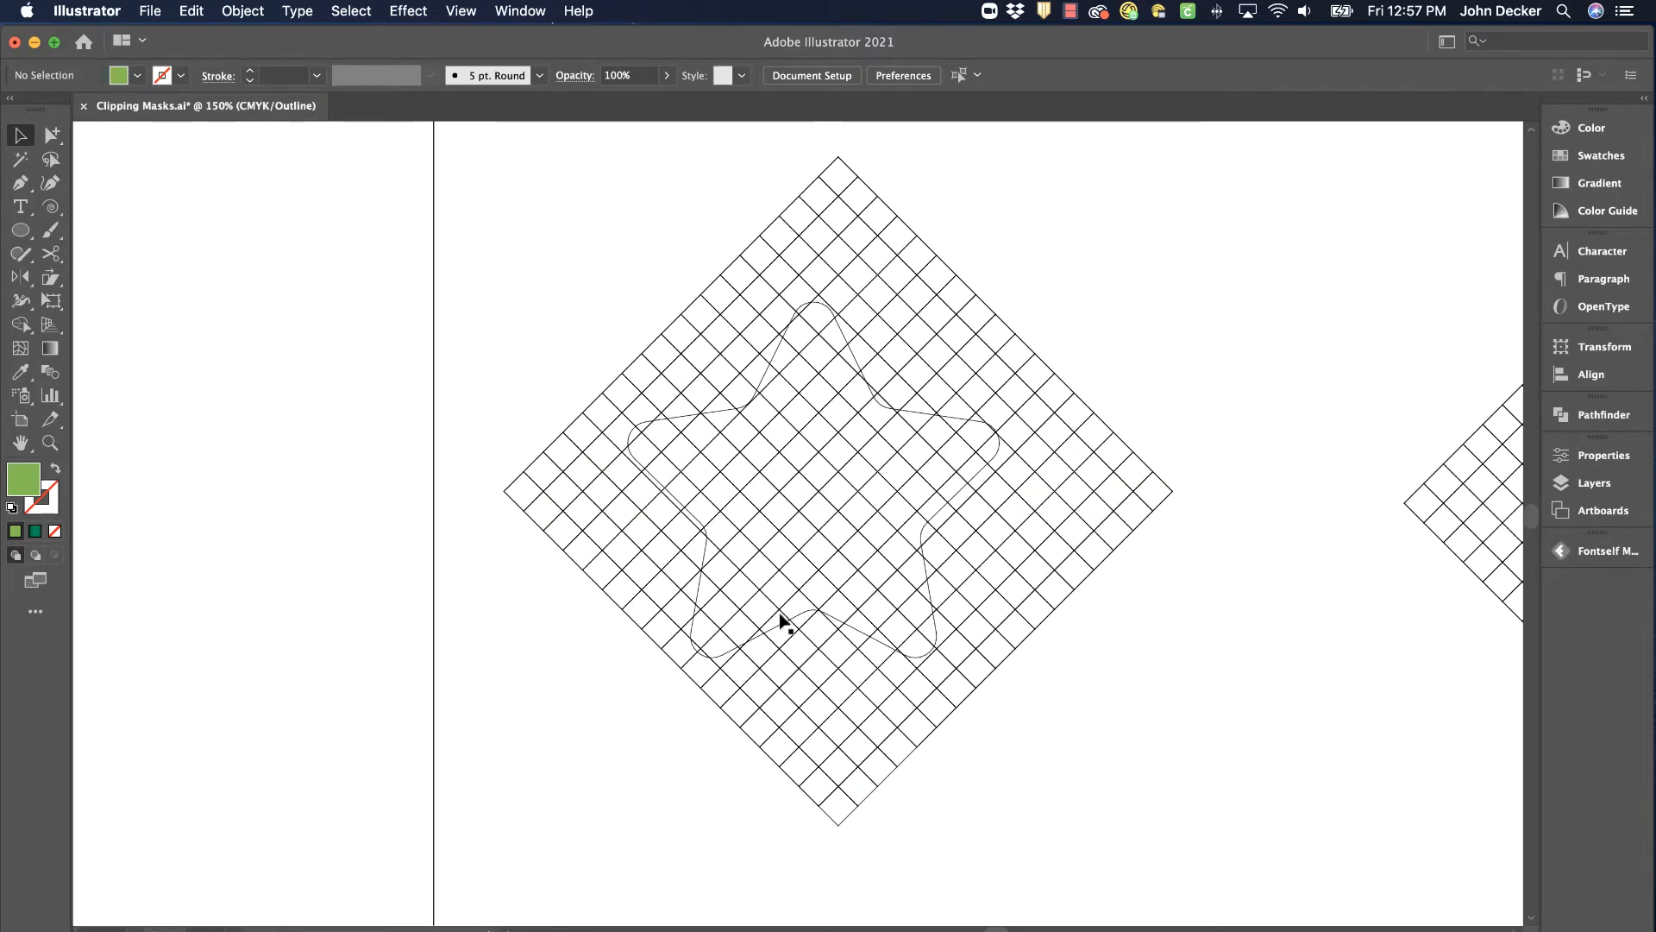
left_click(845, 342)
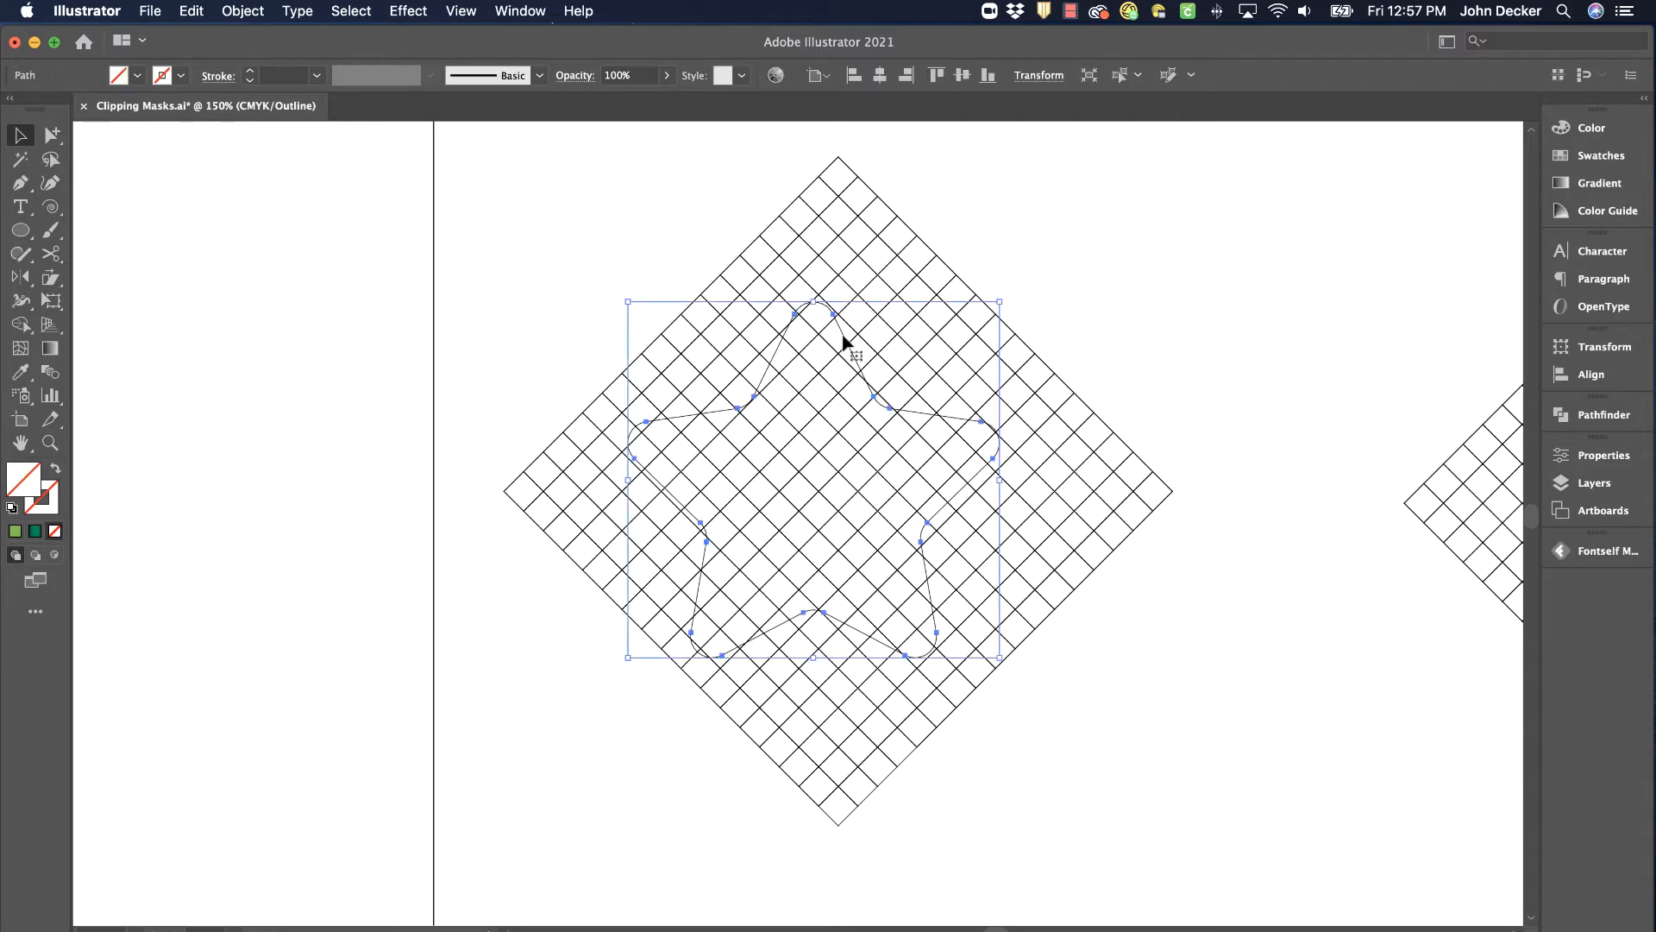
key("super+y")
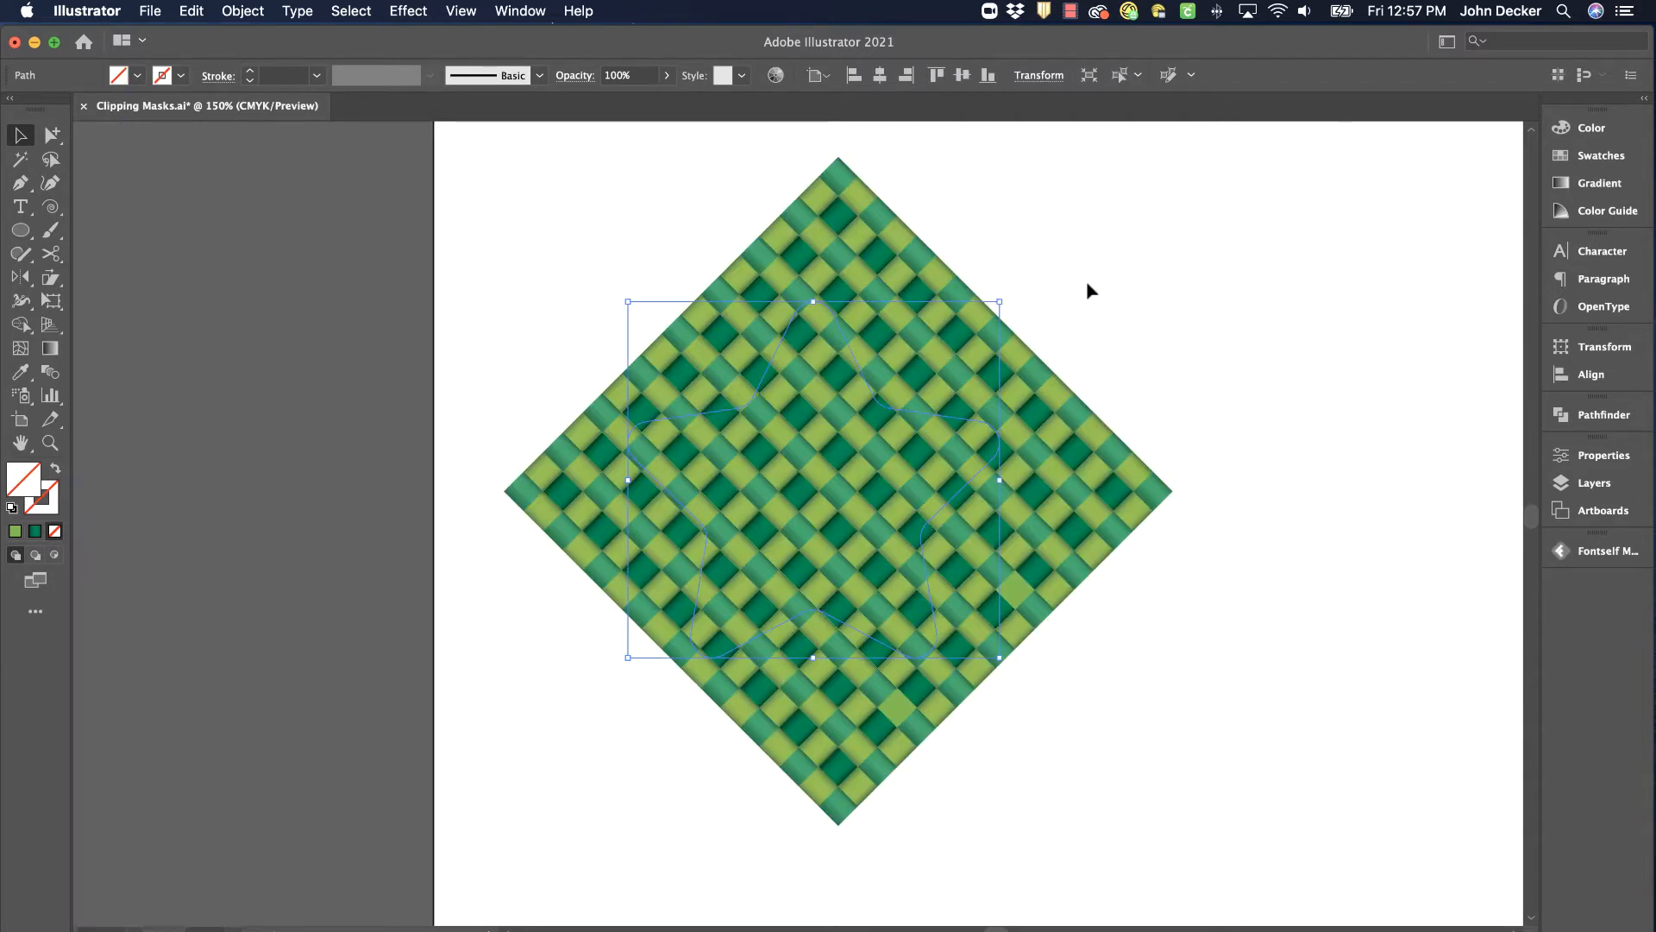
Step: Fill the selected star with black and move it off the woven diamond into the empty space beside it
left_click(1590, 136)
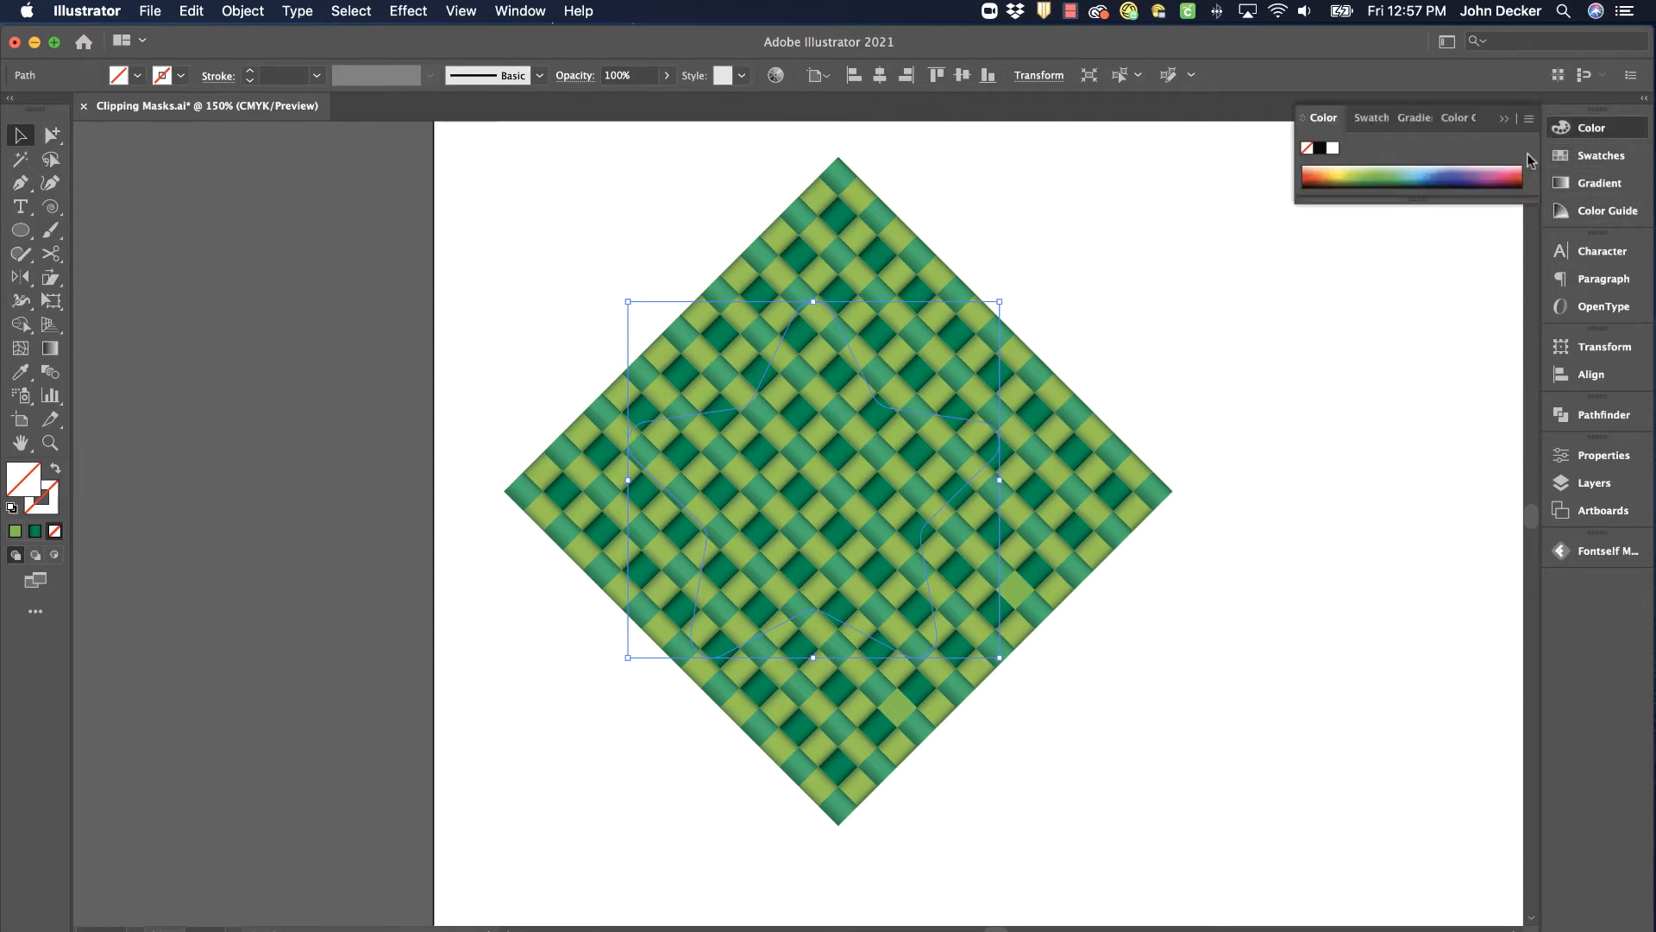
left_click(1319, 149)
left_click(1213, 384)
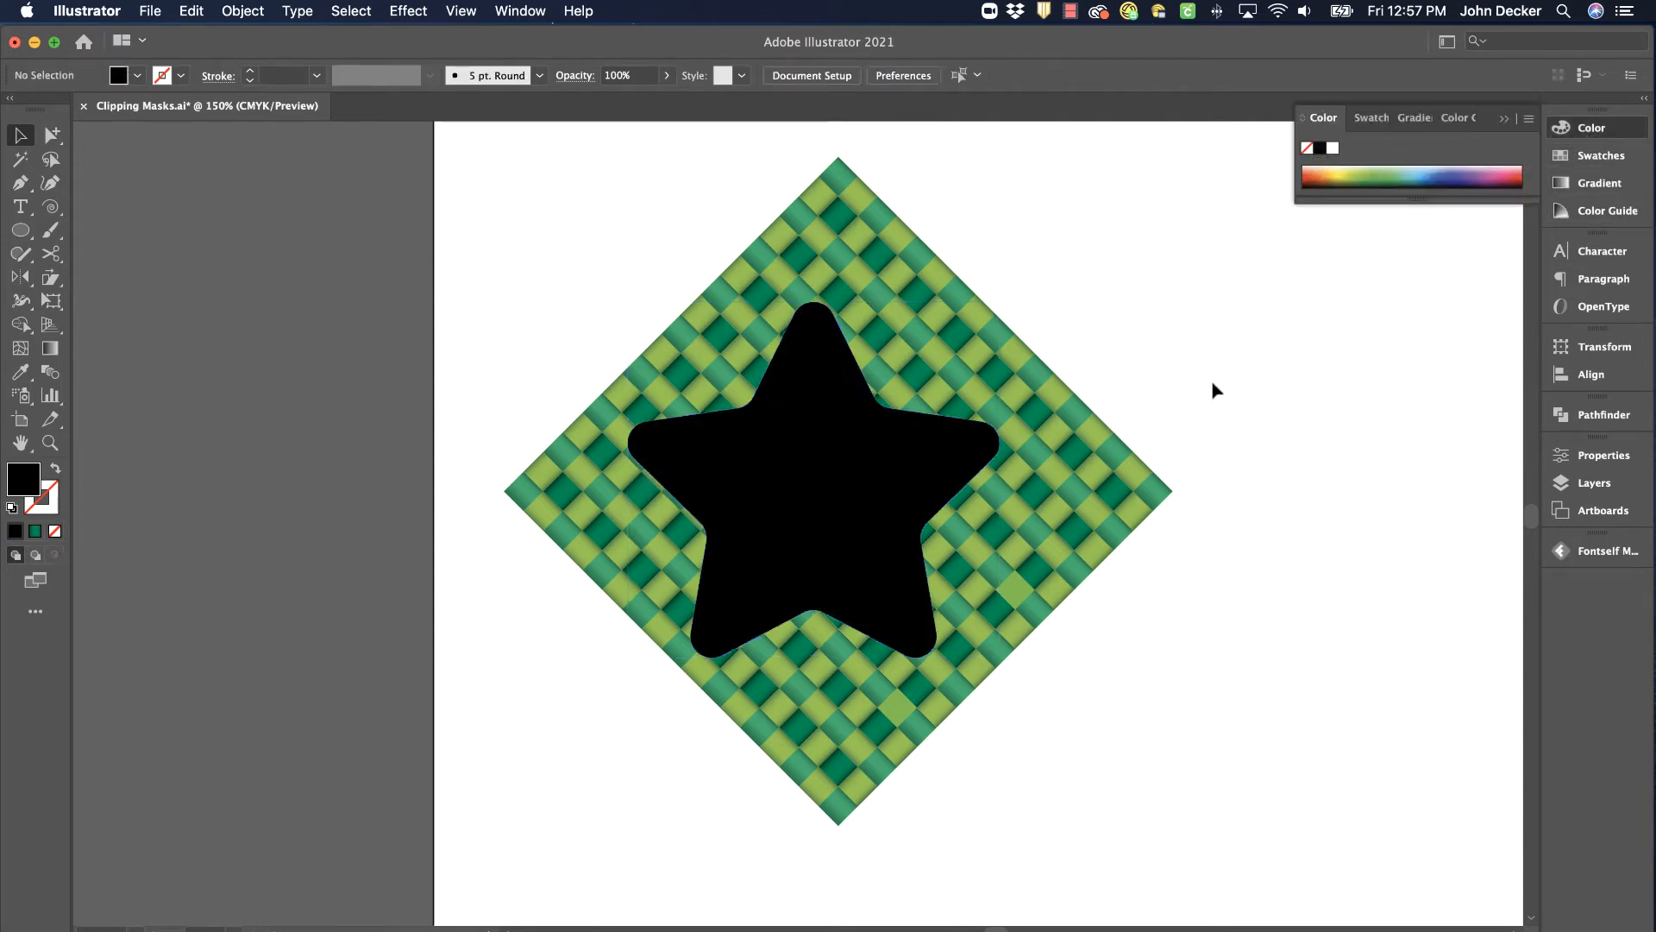
left_click_drag(1268, 383, 755, 407)
left_click_drag(378, 453, 974, 347)
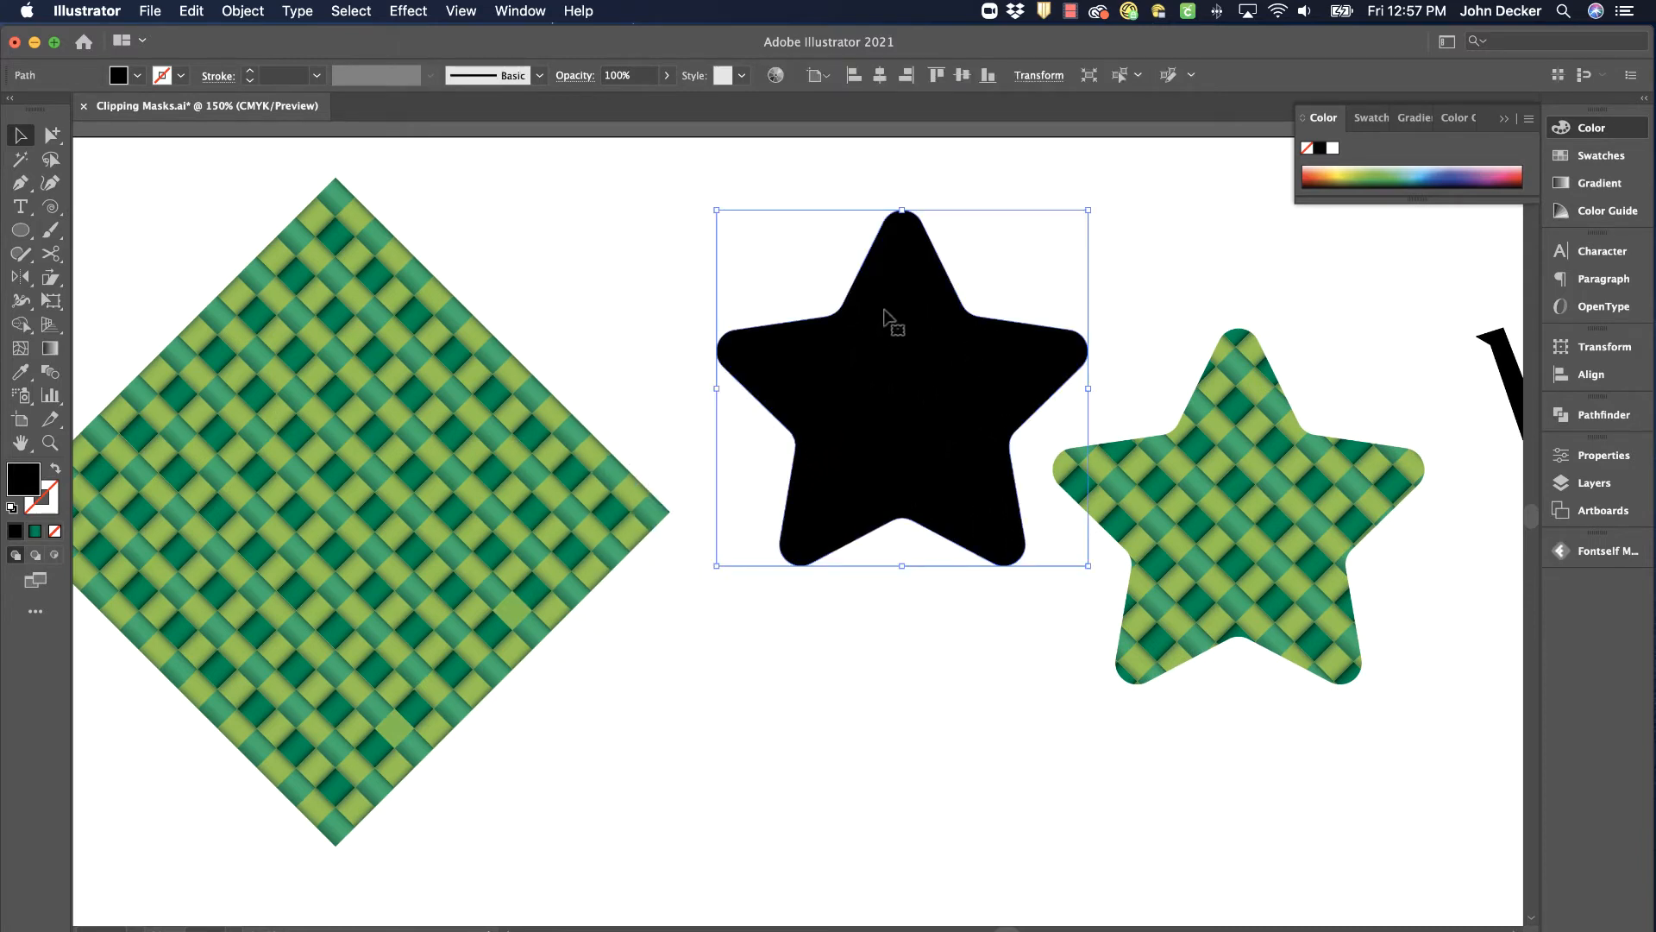
Step: Add the letter T as live text below the black star and enlarge it to about 149 pt
left_click(21, 207)
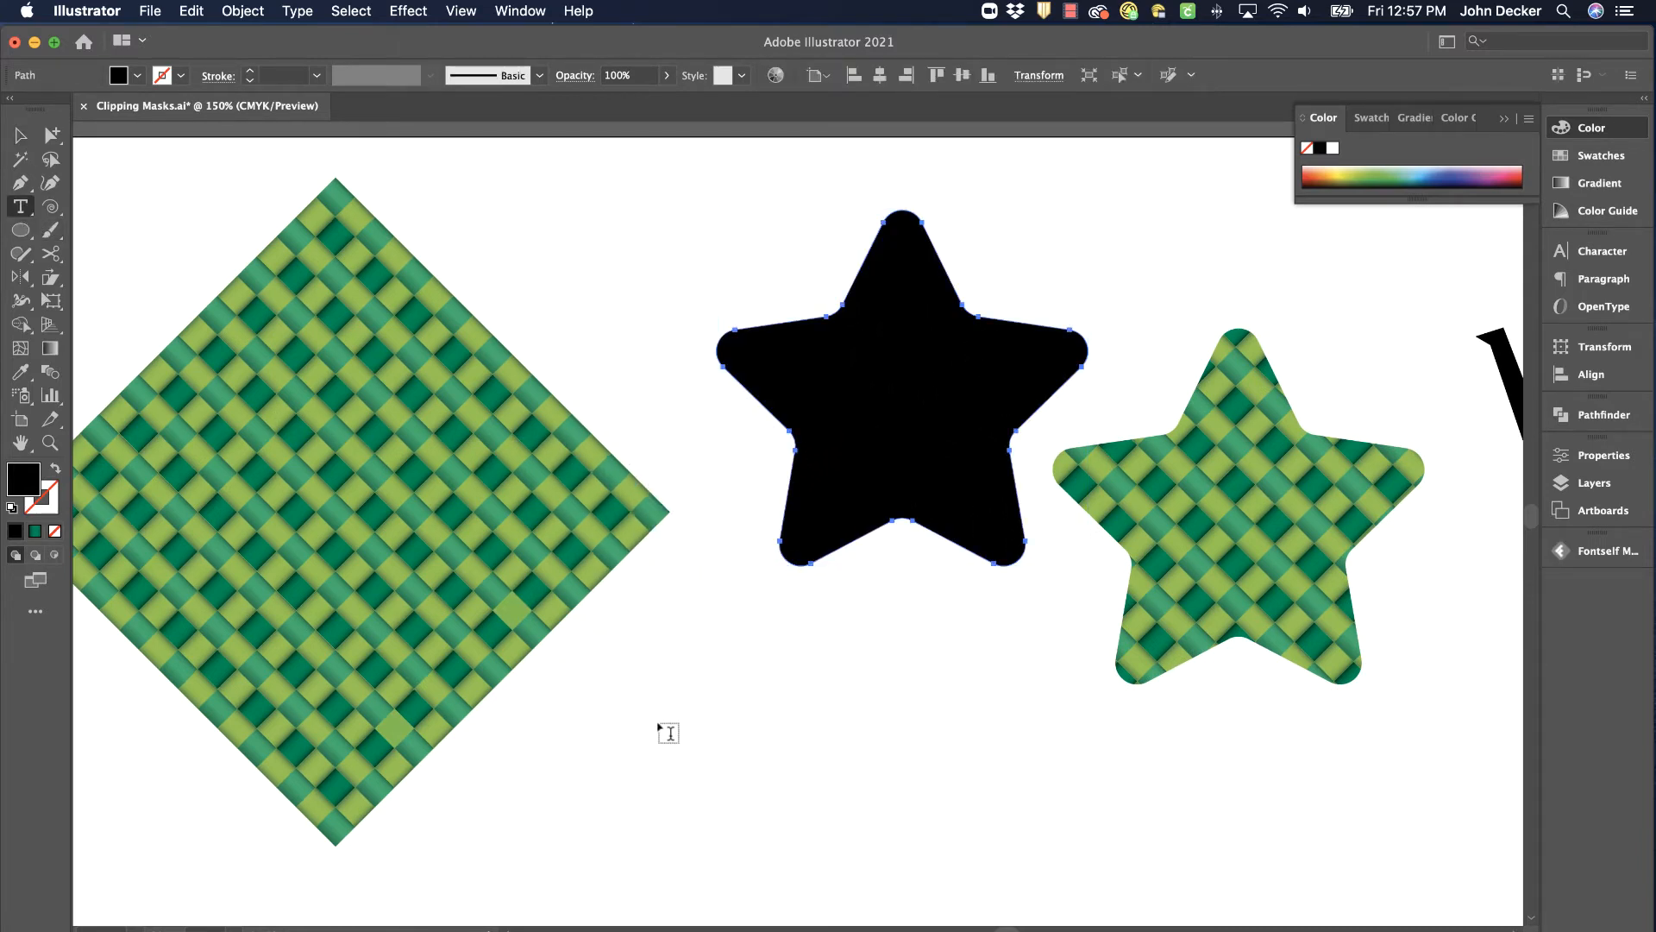
left_click(699, 695)
key("BackSpace")
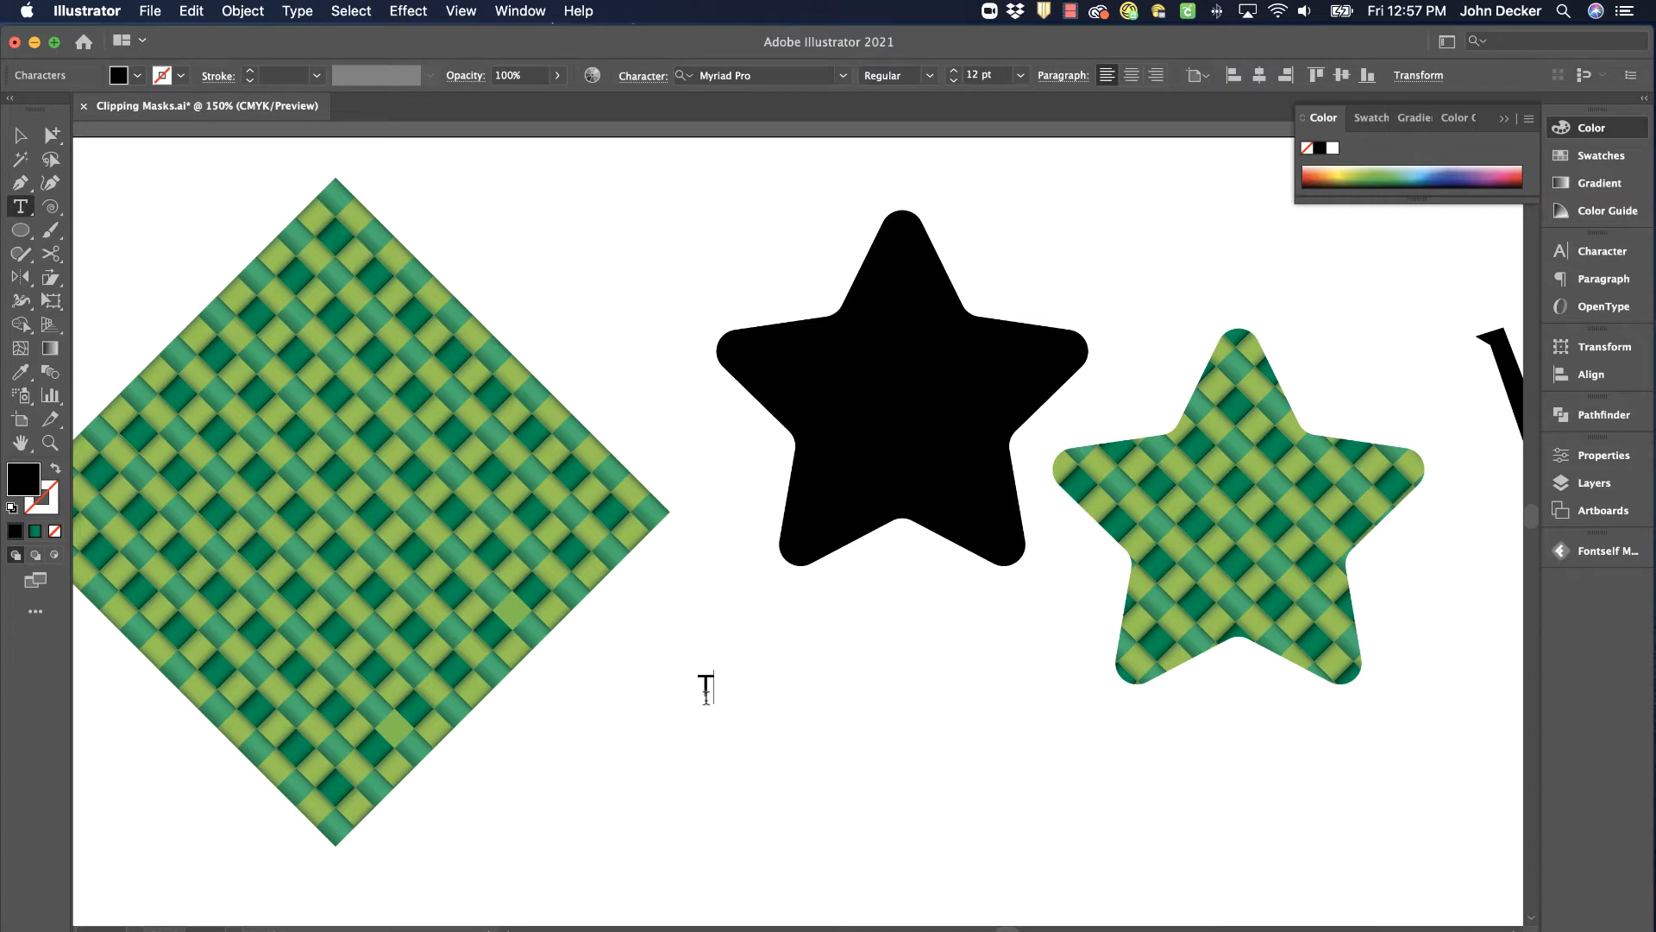
type("T")
left_click(19, 135)
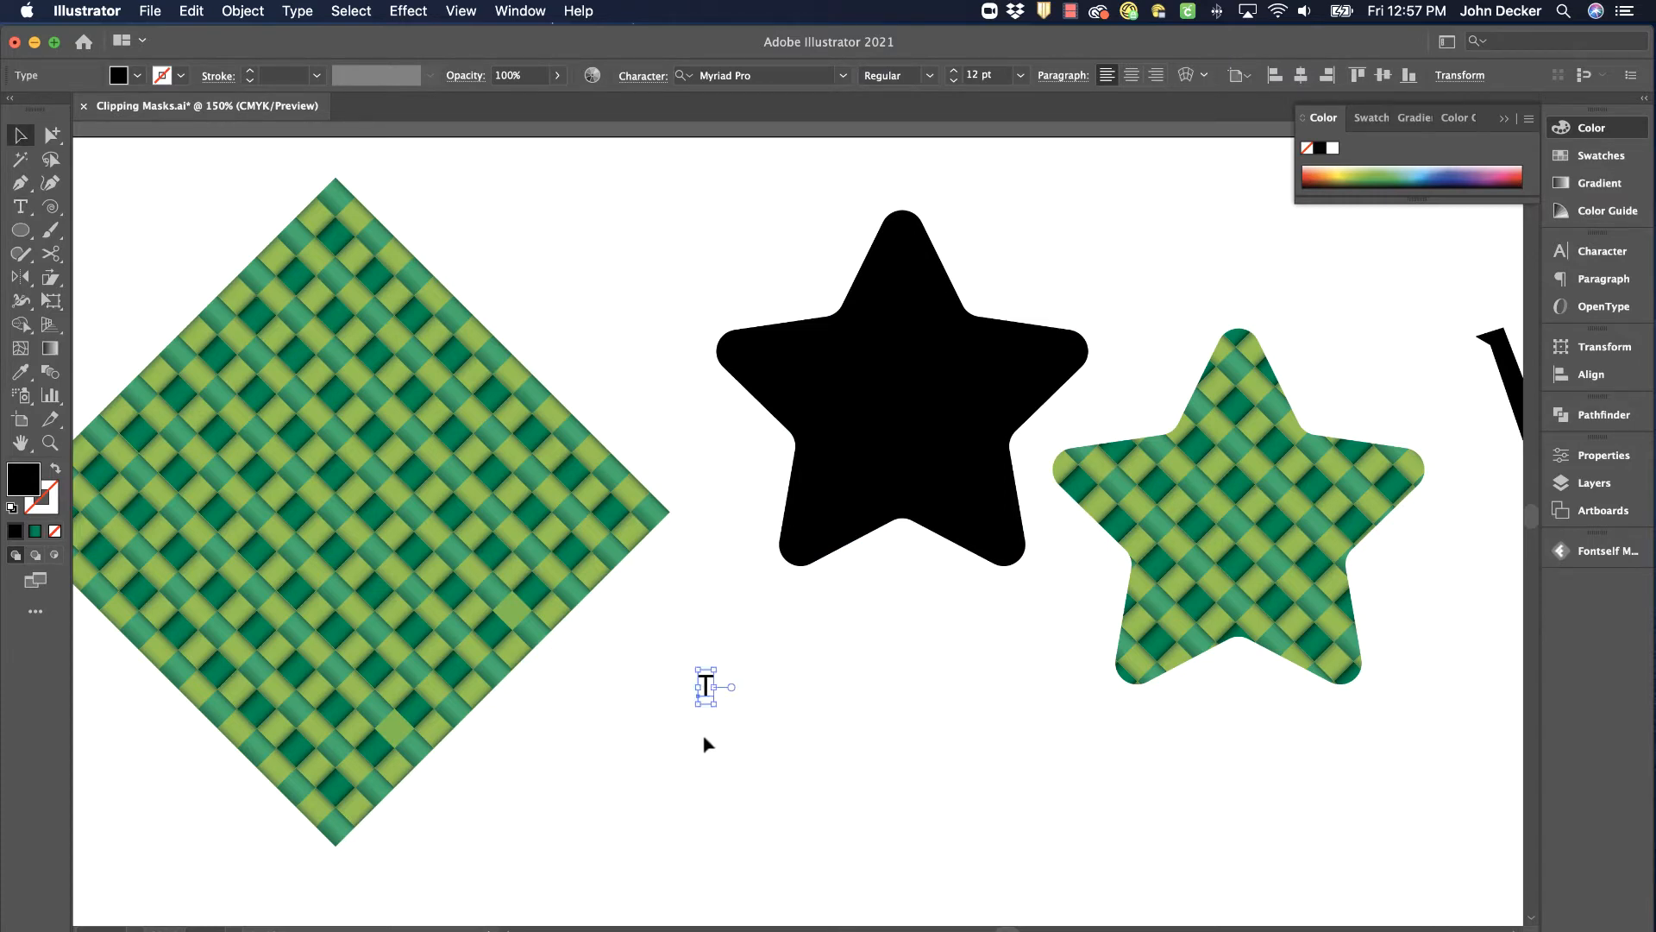
left_click_drag(719, 709, 963, 730)
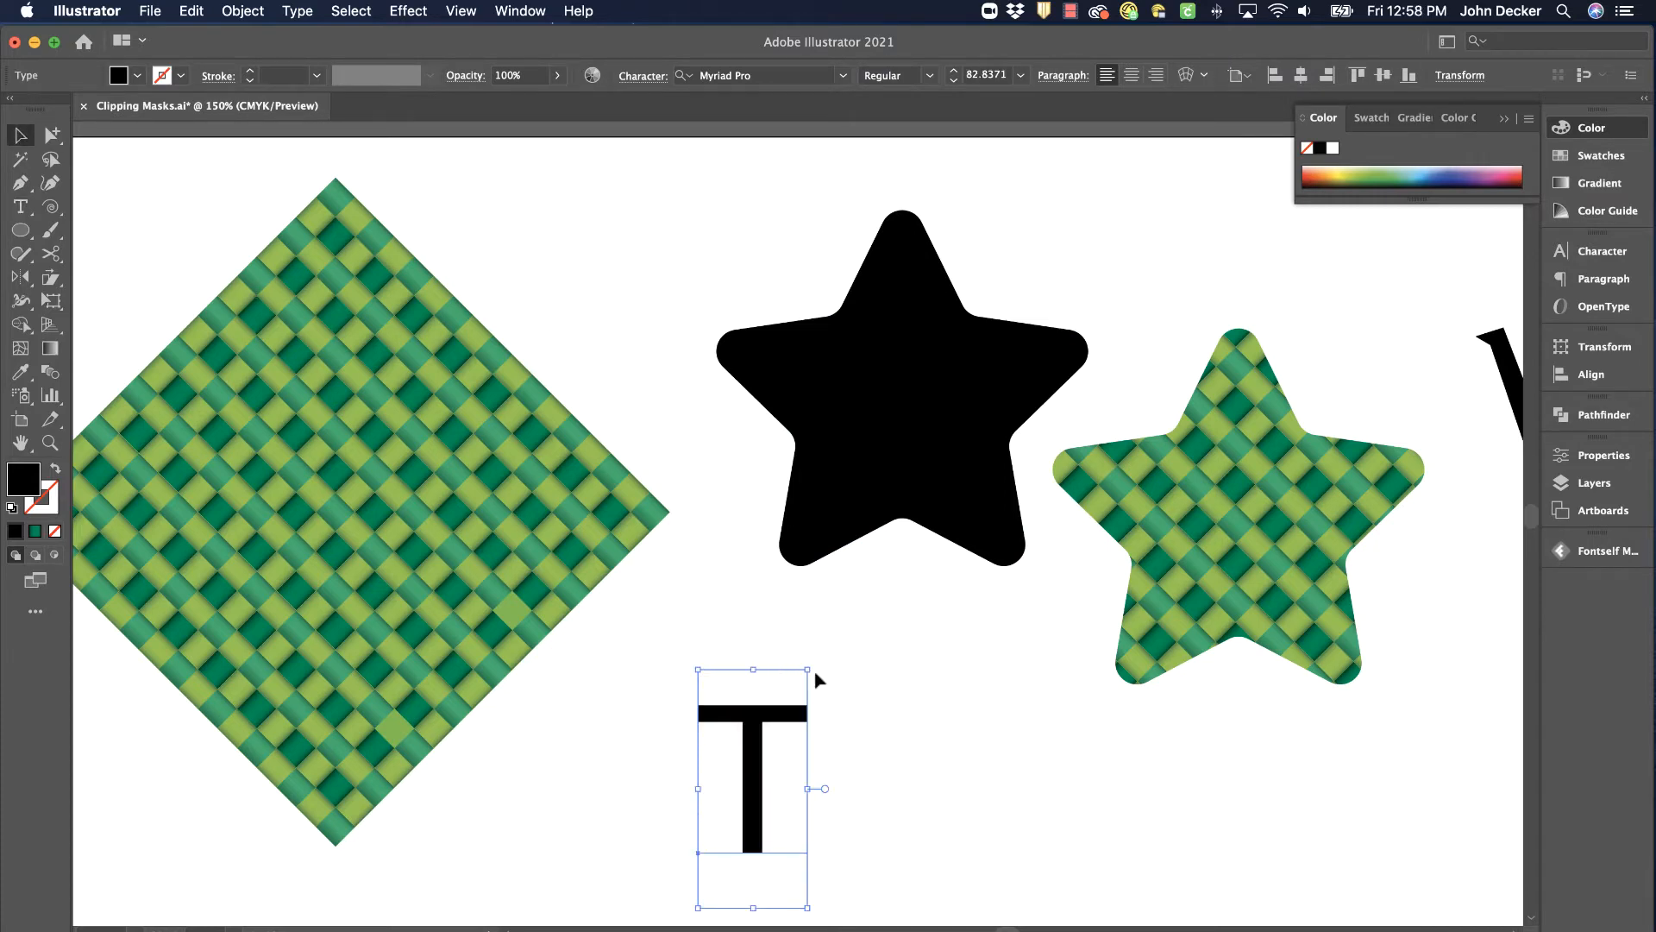
left_click_drag(815, 672, 895, 477)
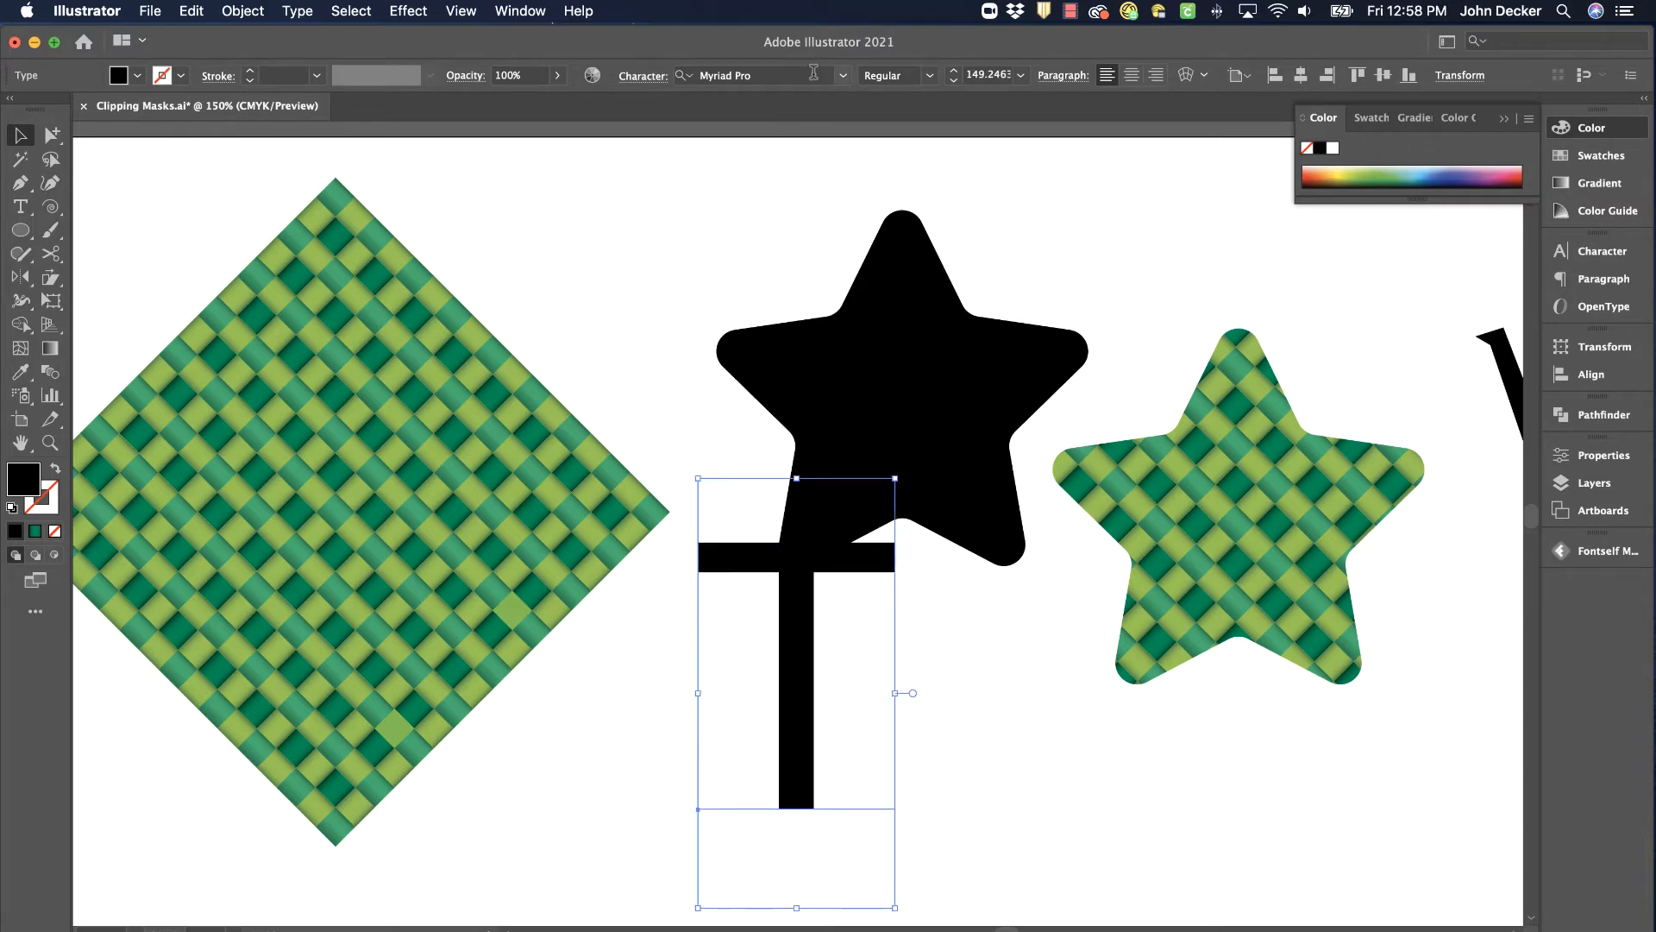
Step: Set the letter T's font to Mighty Slab and place the letter over the middle of the woven diamond
left_click(843, 76)
left_click(931, 76)
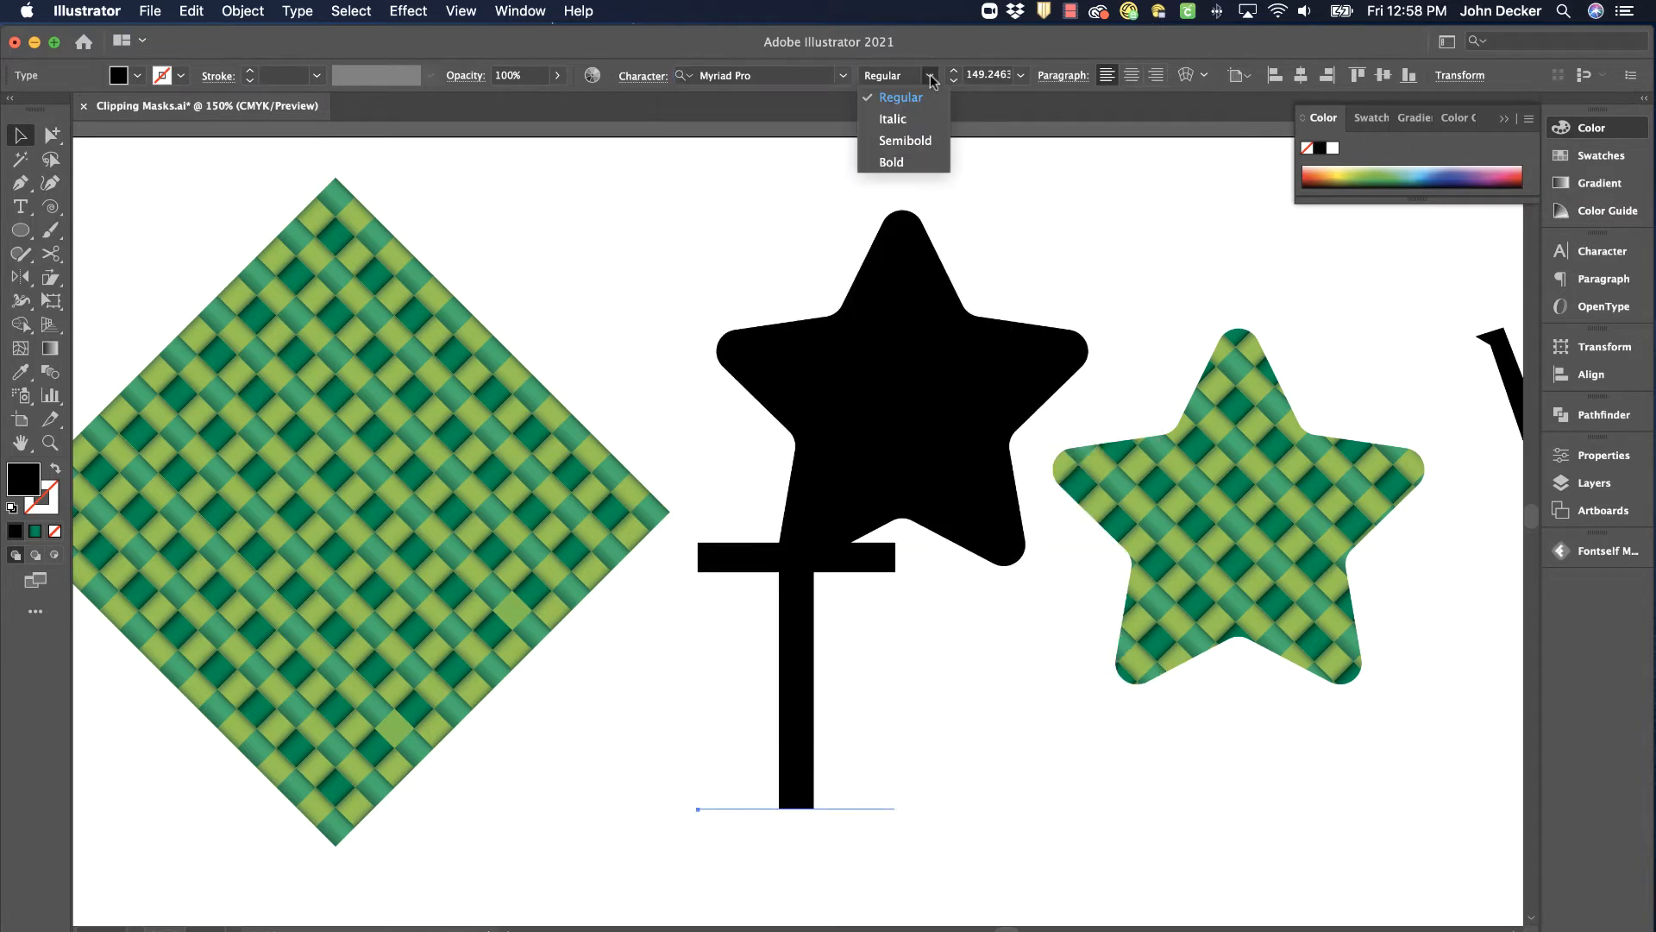
left_click(847, 79)
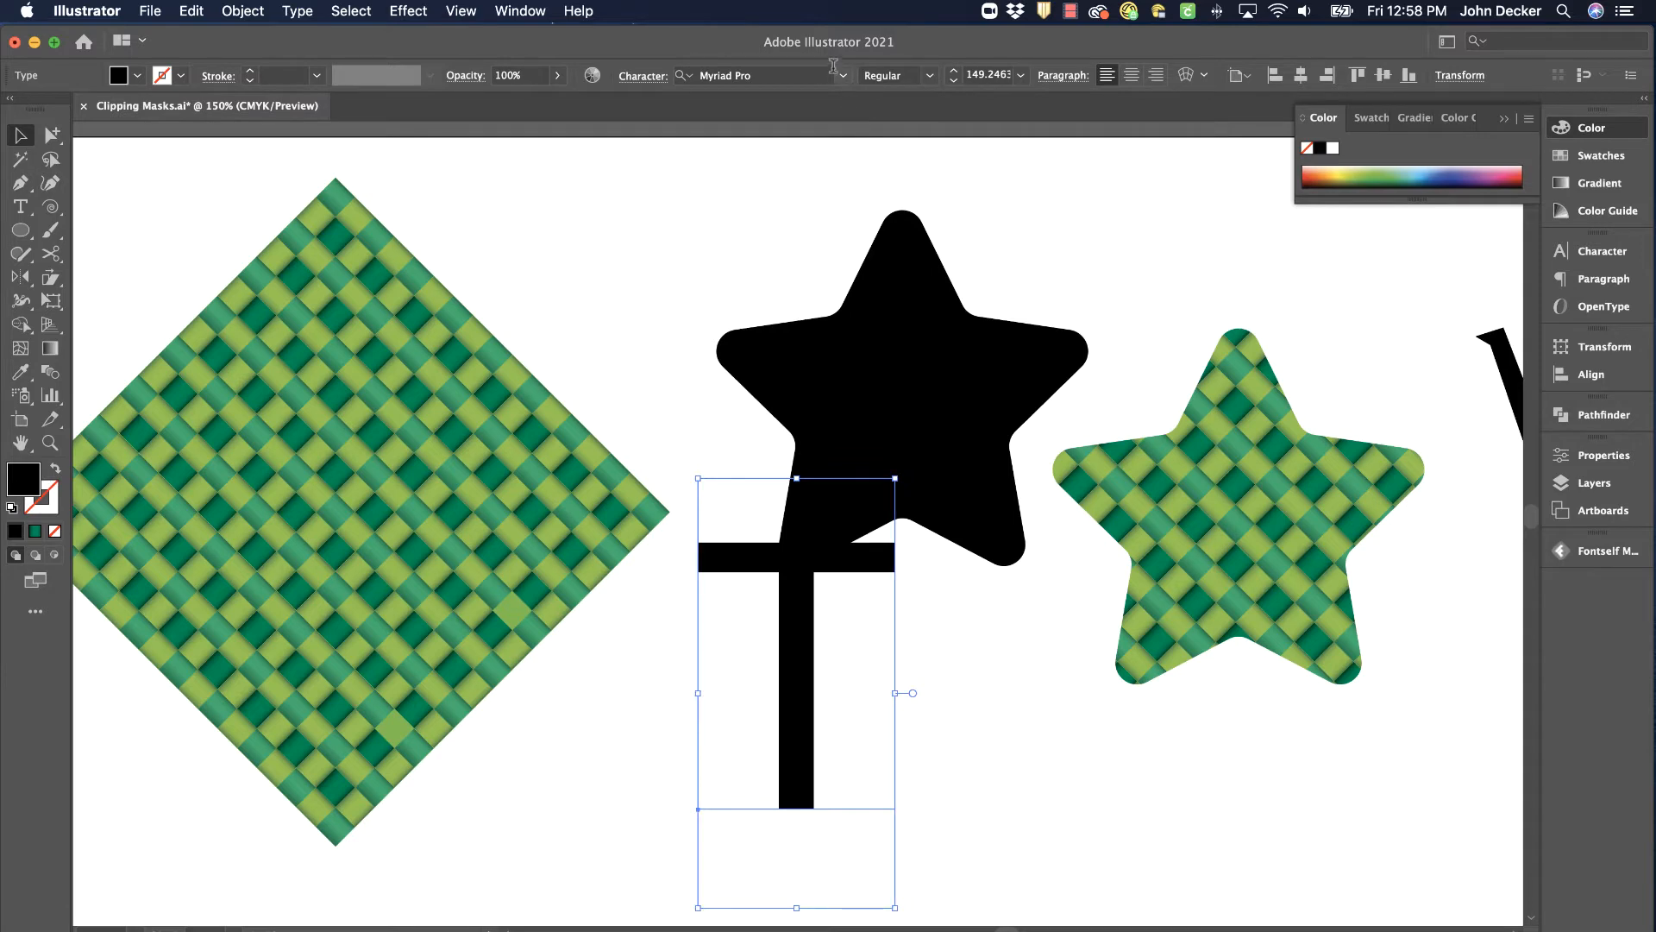
left_click(843, 76)
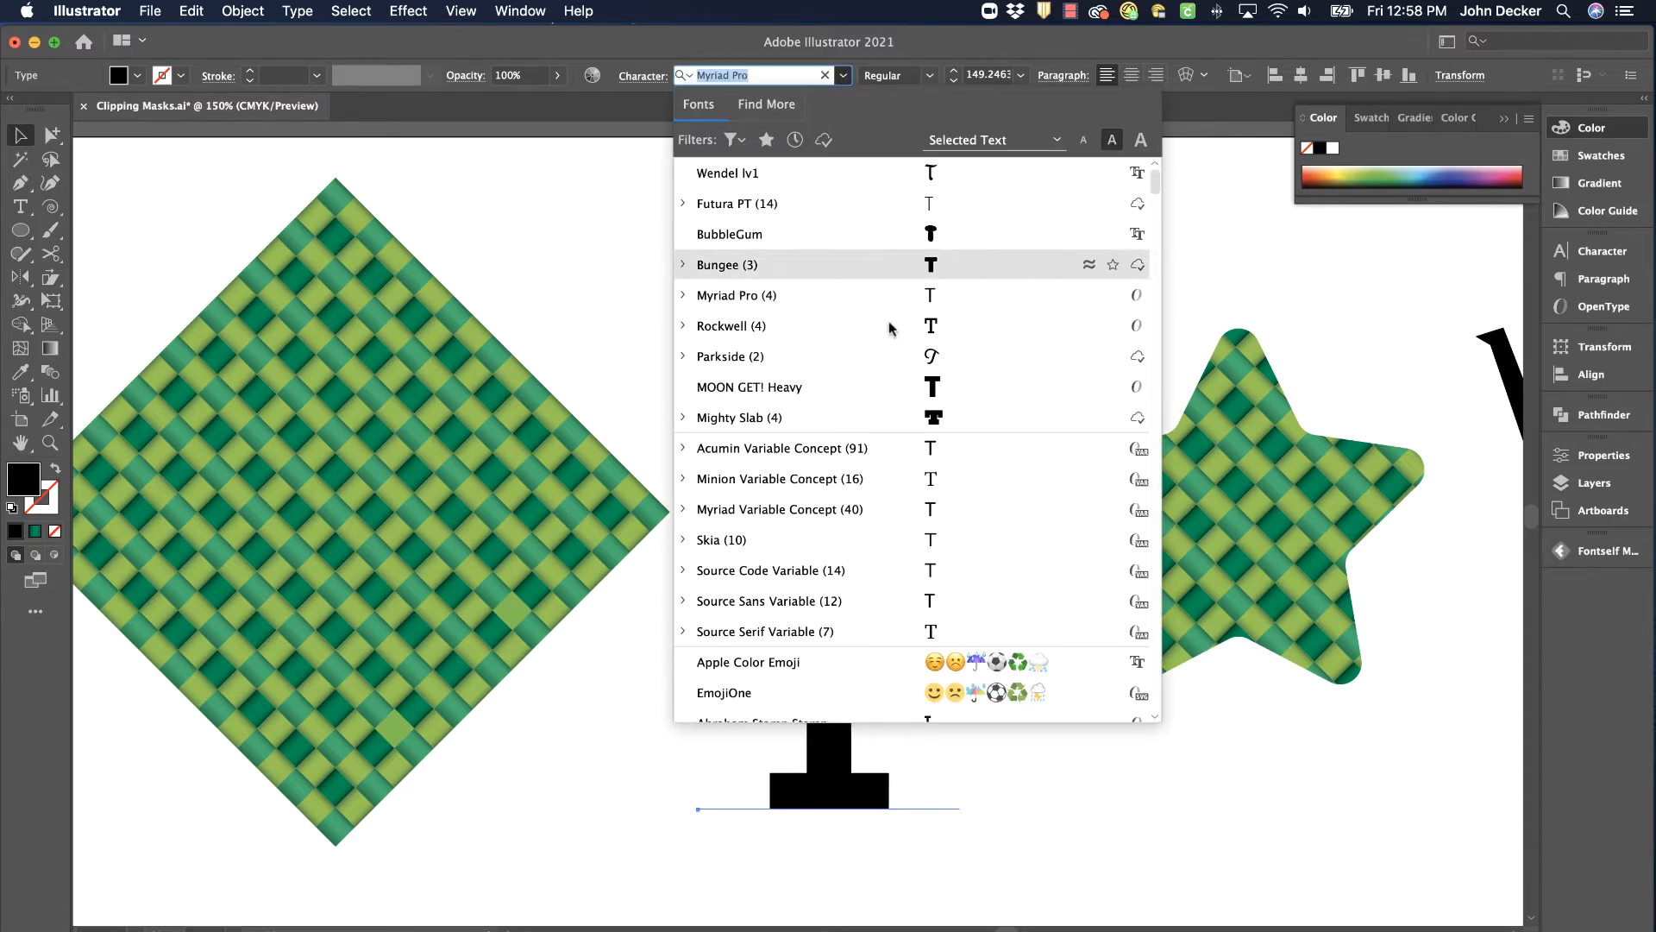
left_click(897, 418)
left_click_drag(975, 619, 436, 465)
scroll(598, 333, "left", 10)
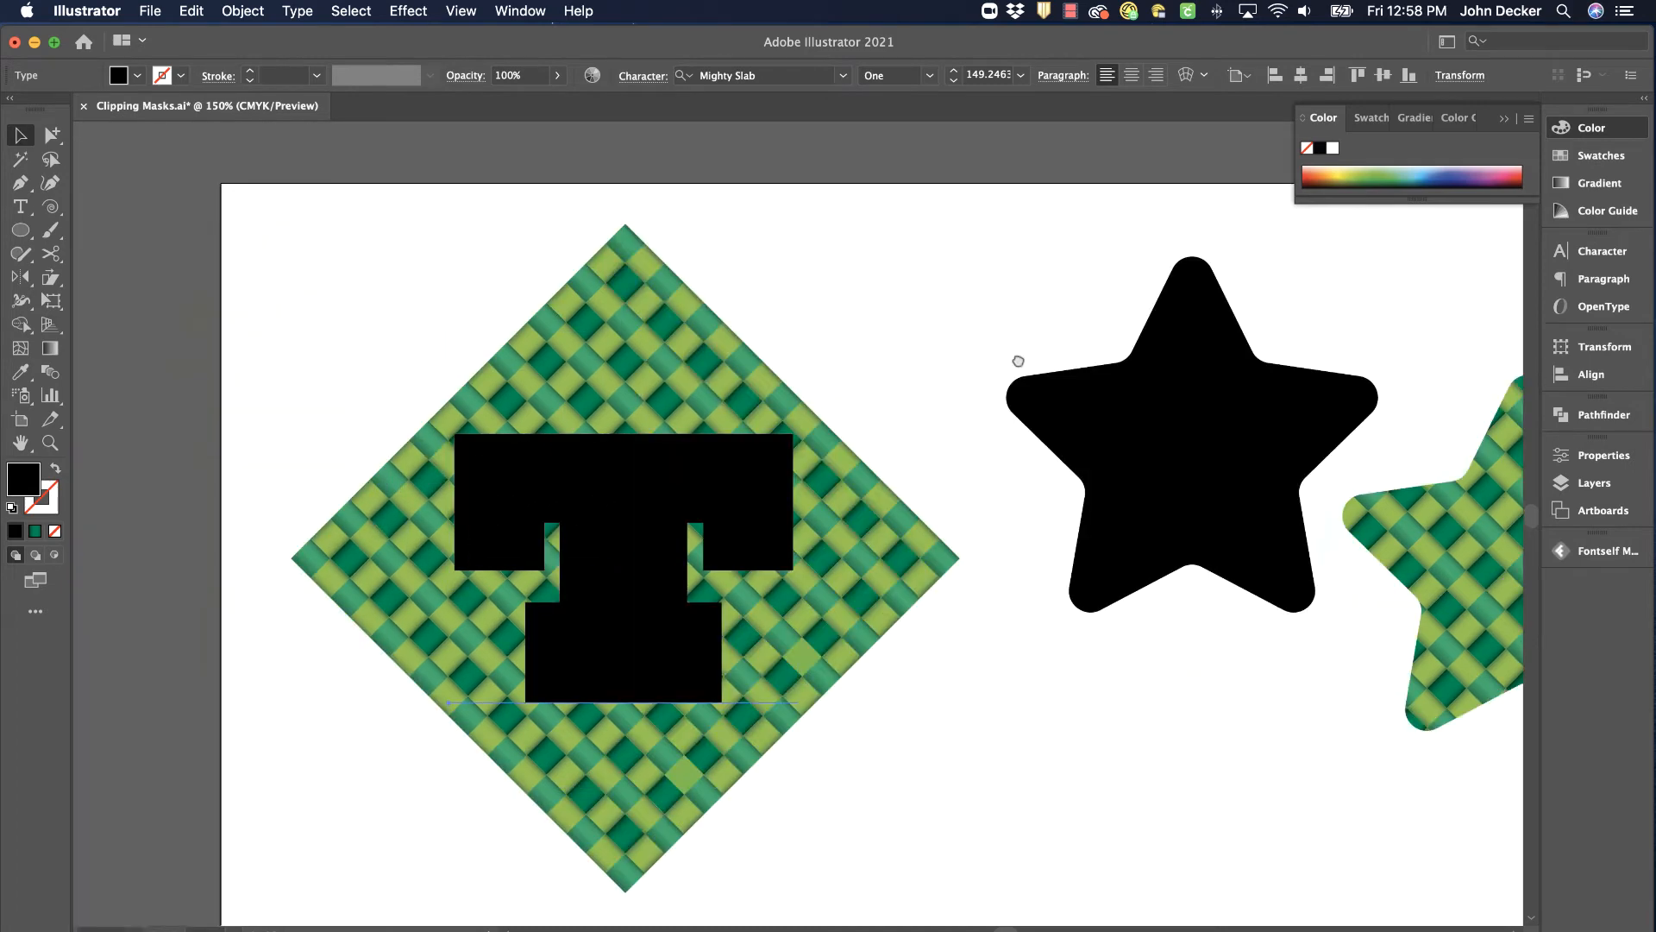
Step: Make a clipping mask from the letter T and the green woven diamond beneath it
left_click_drag(657, 303, 1281, 810)
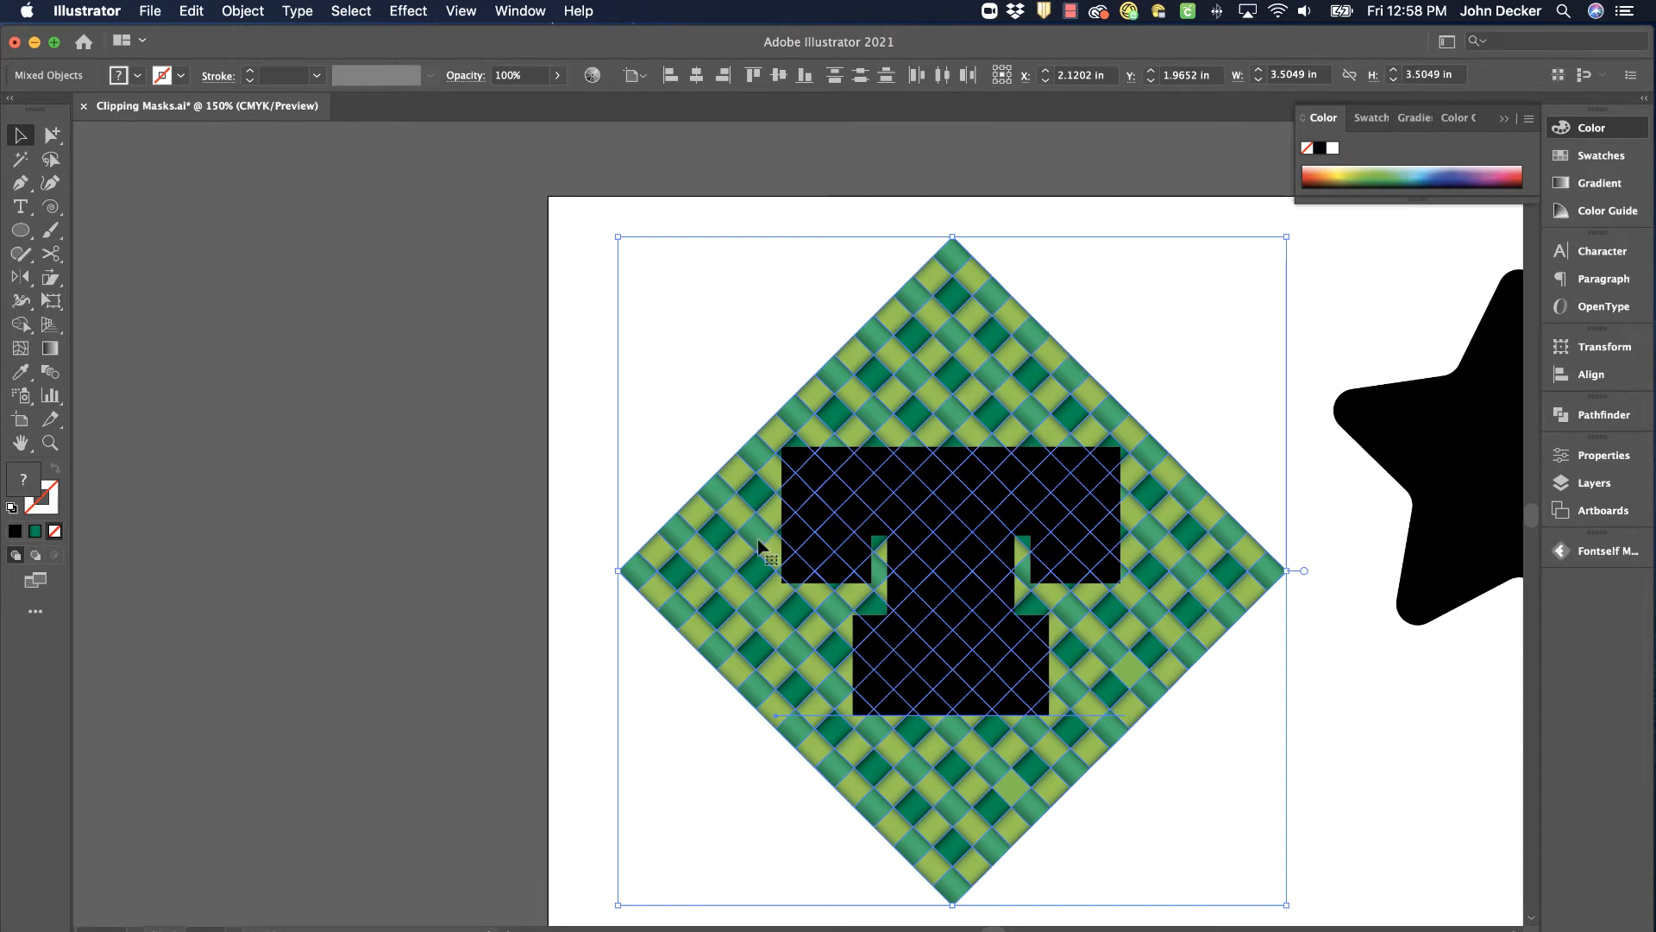
left_click(256, 19)
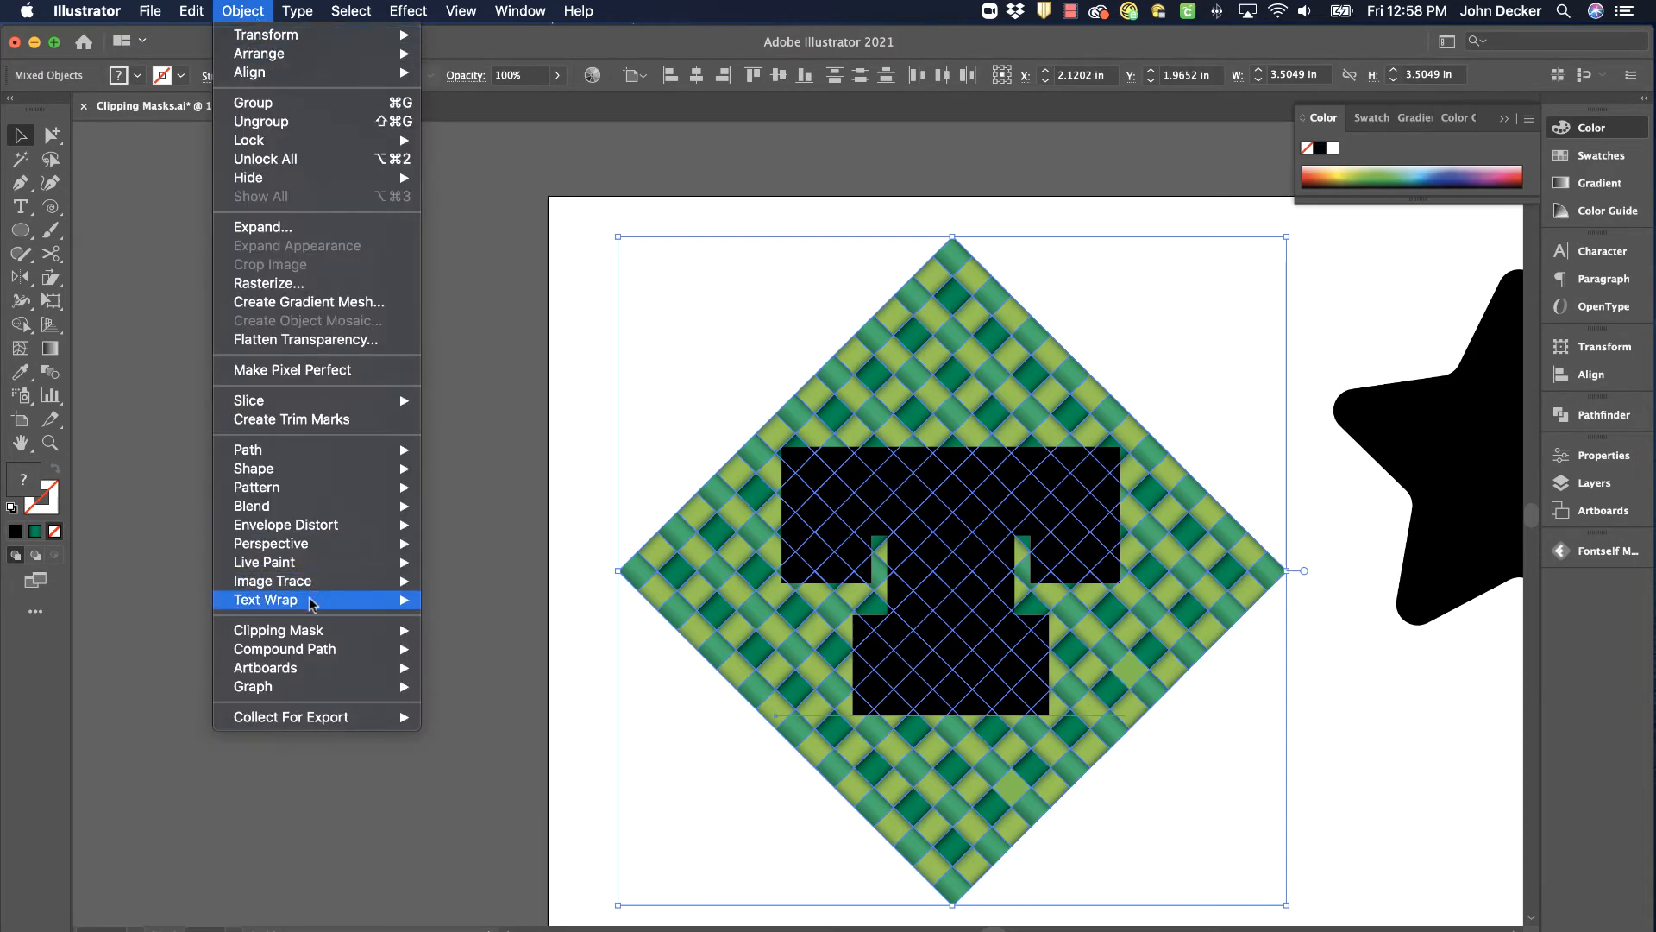
mouse_move(310, 632)
left_click(460, 635)
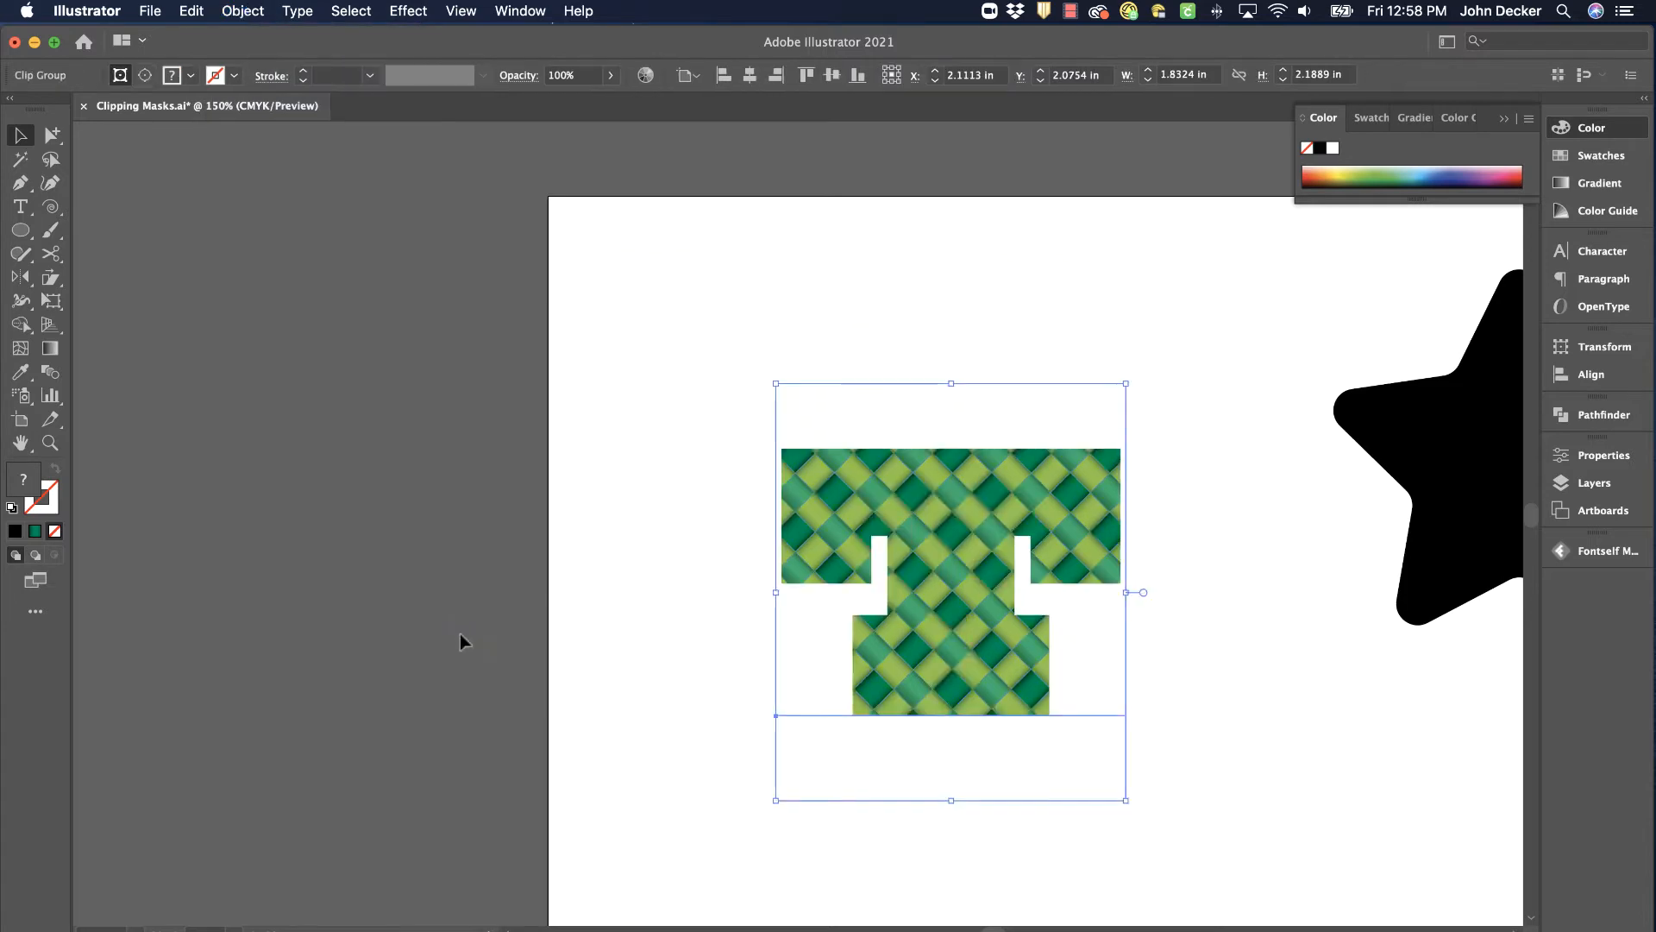
left_click(635, 312)
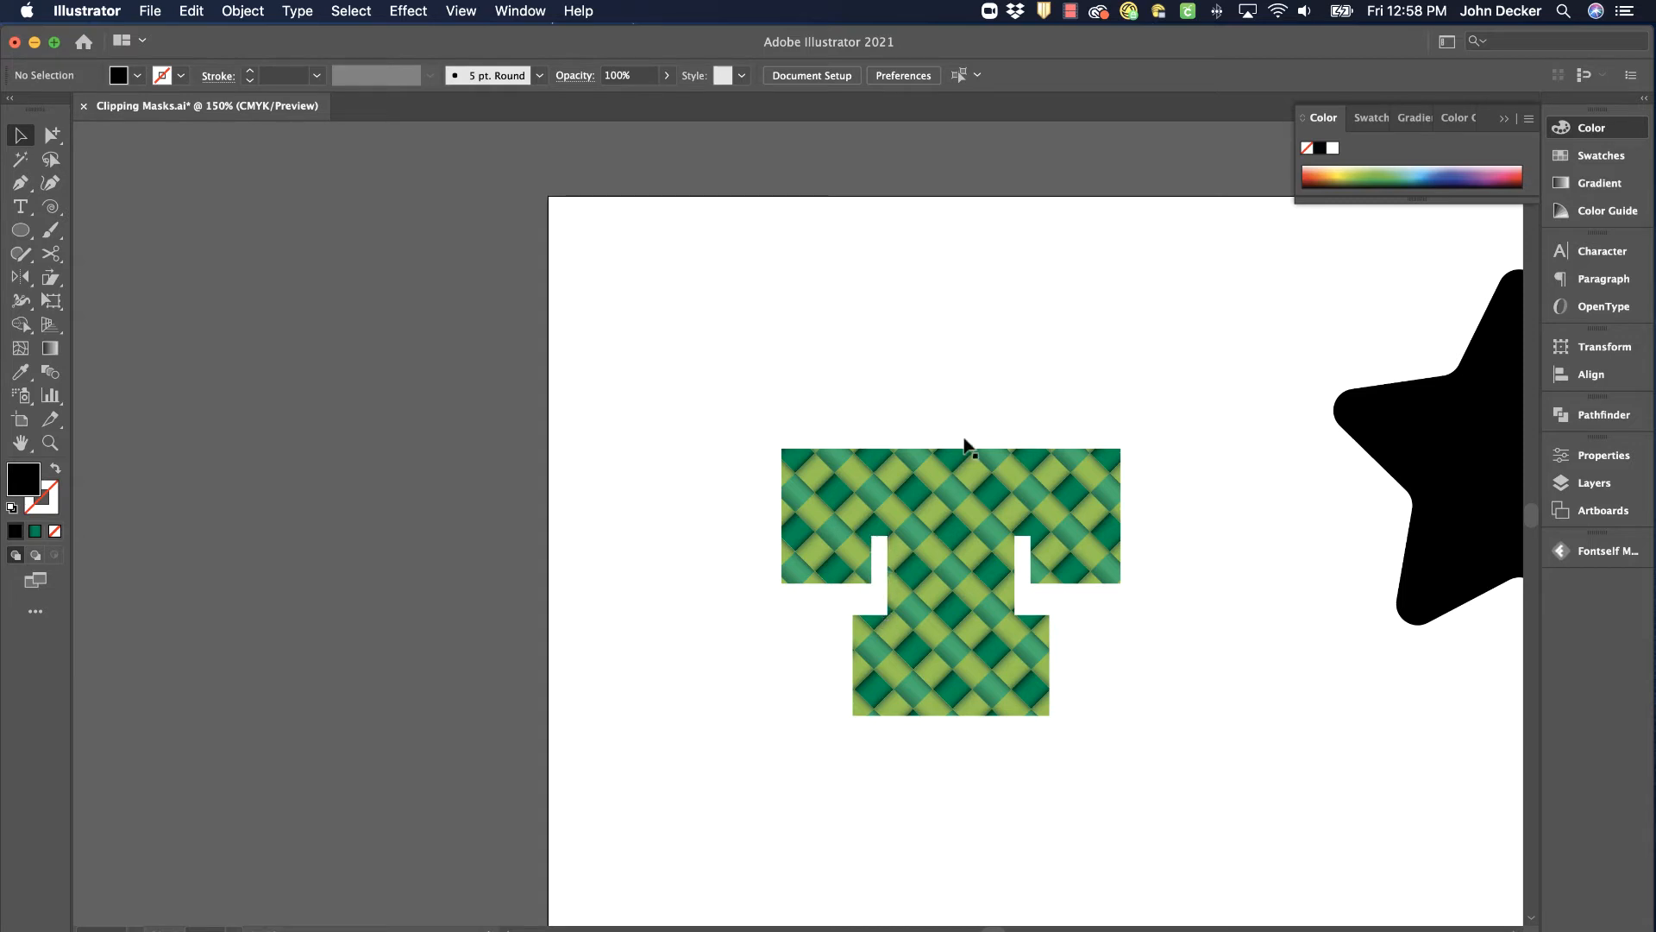
Step: Change the live text inside the clip group from T to S and step out of the clip group
left_click(954, 509)
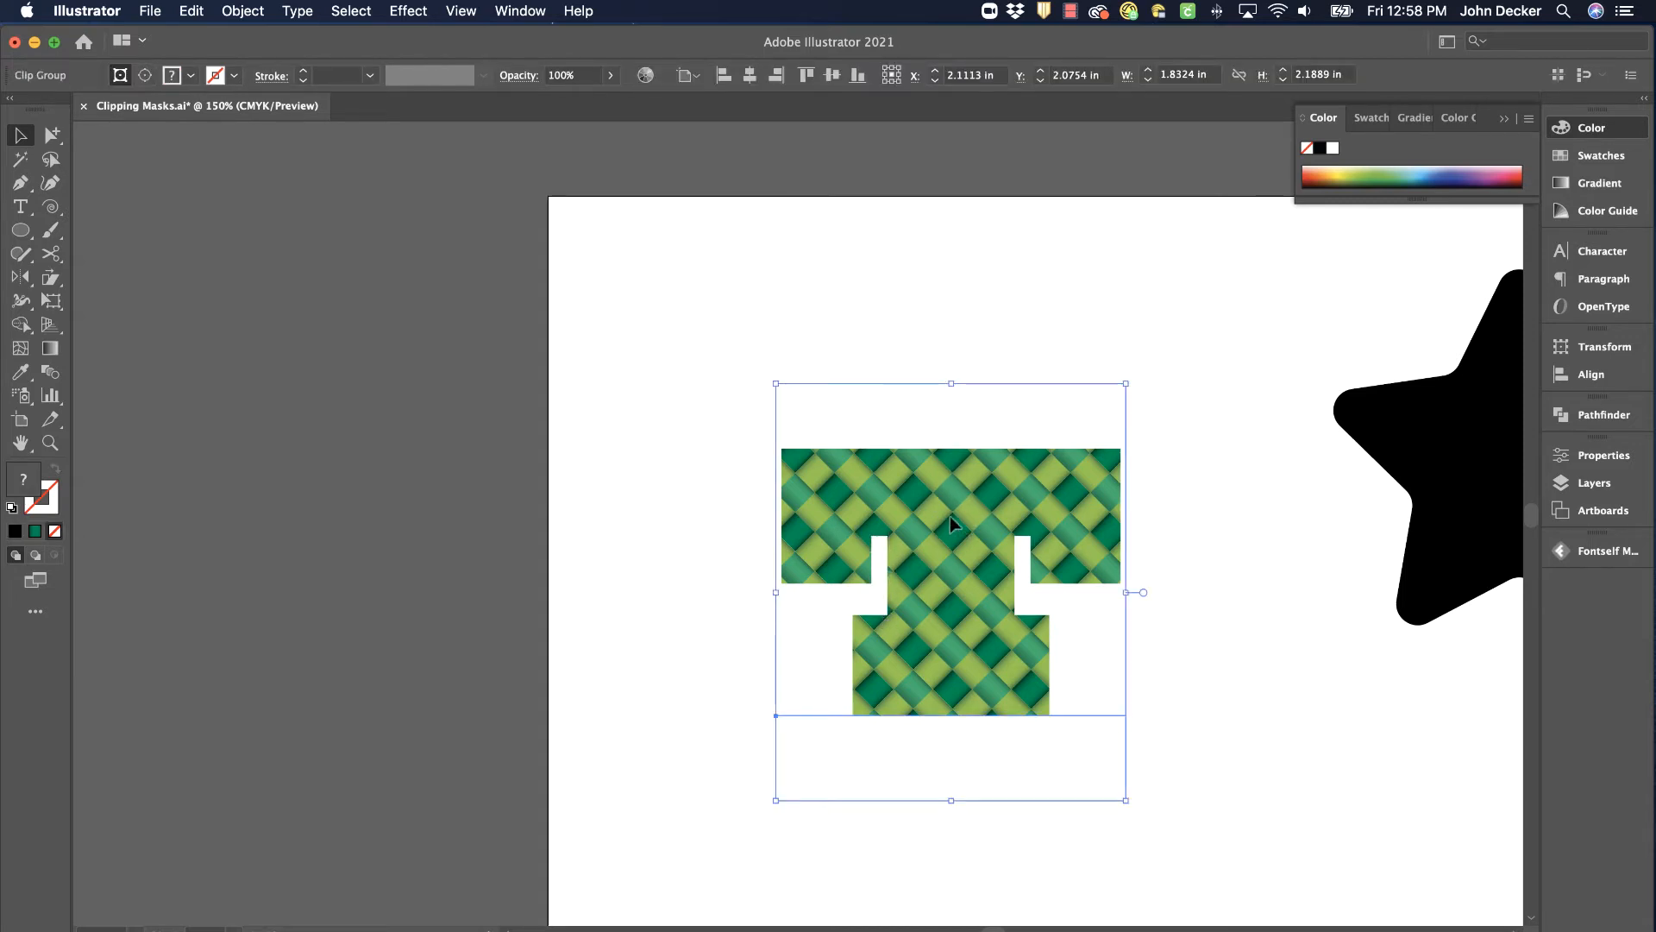
double_click(950, 516)
left_click(950, 516)
key("t")
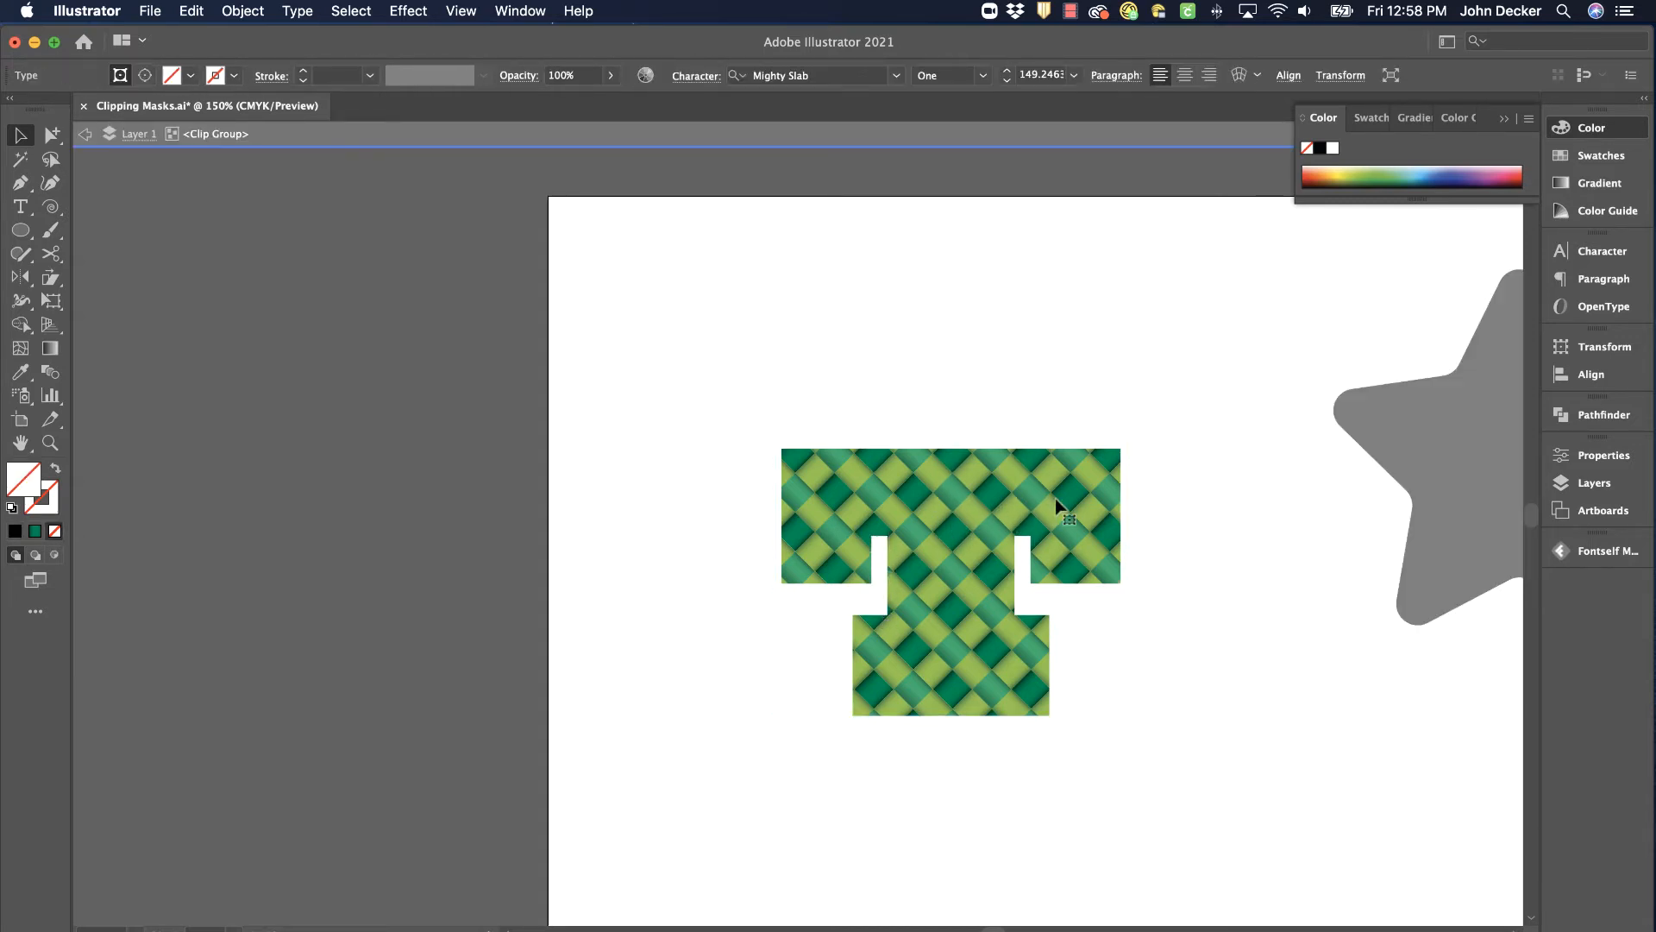
double_click(856, 512)
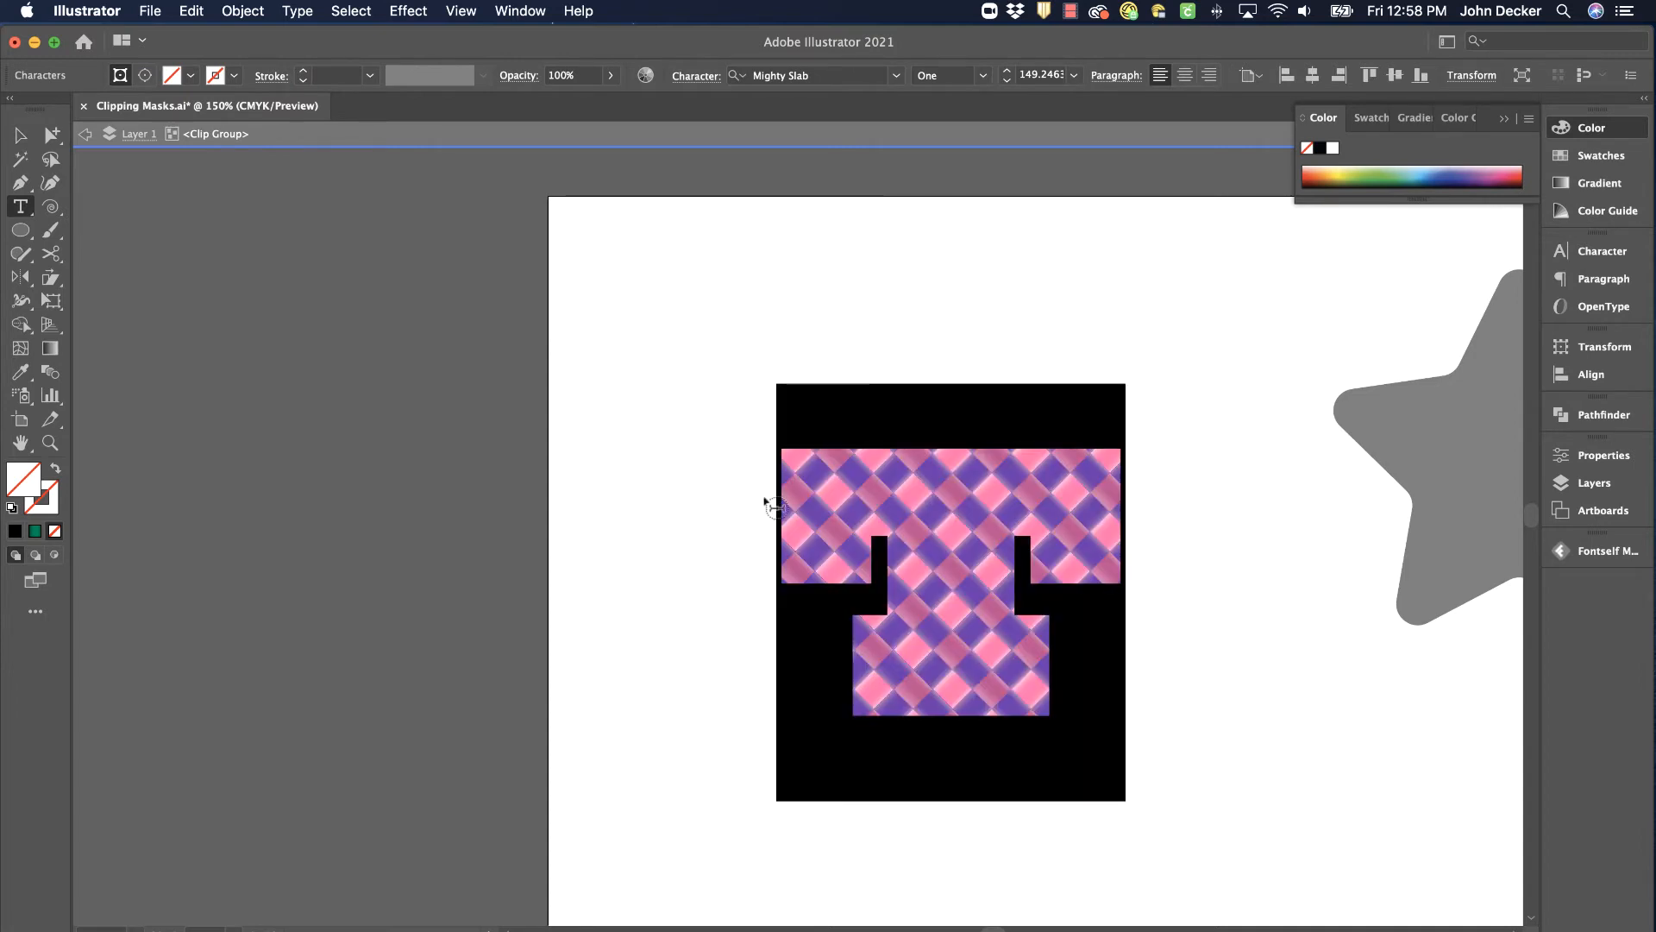
type("S")
left_click(20, 136)
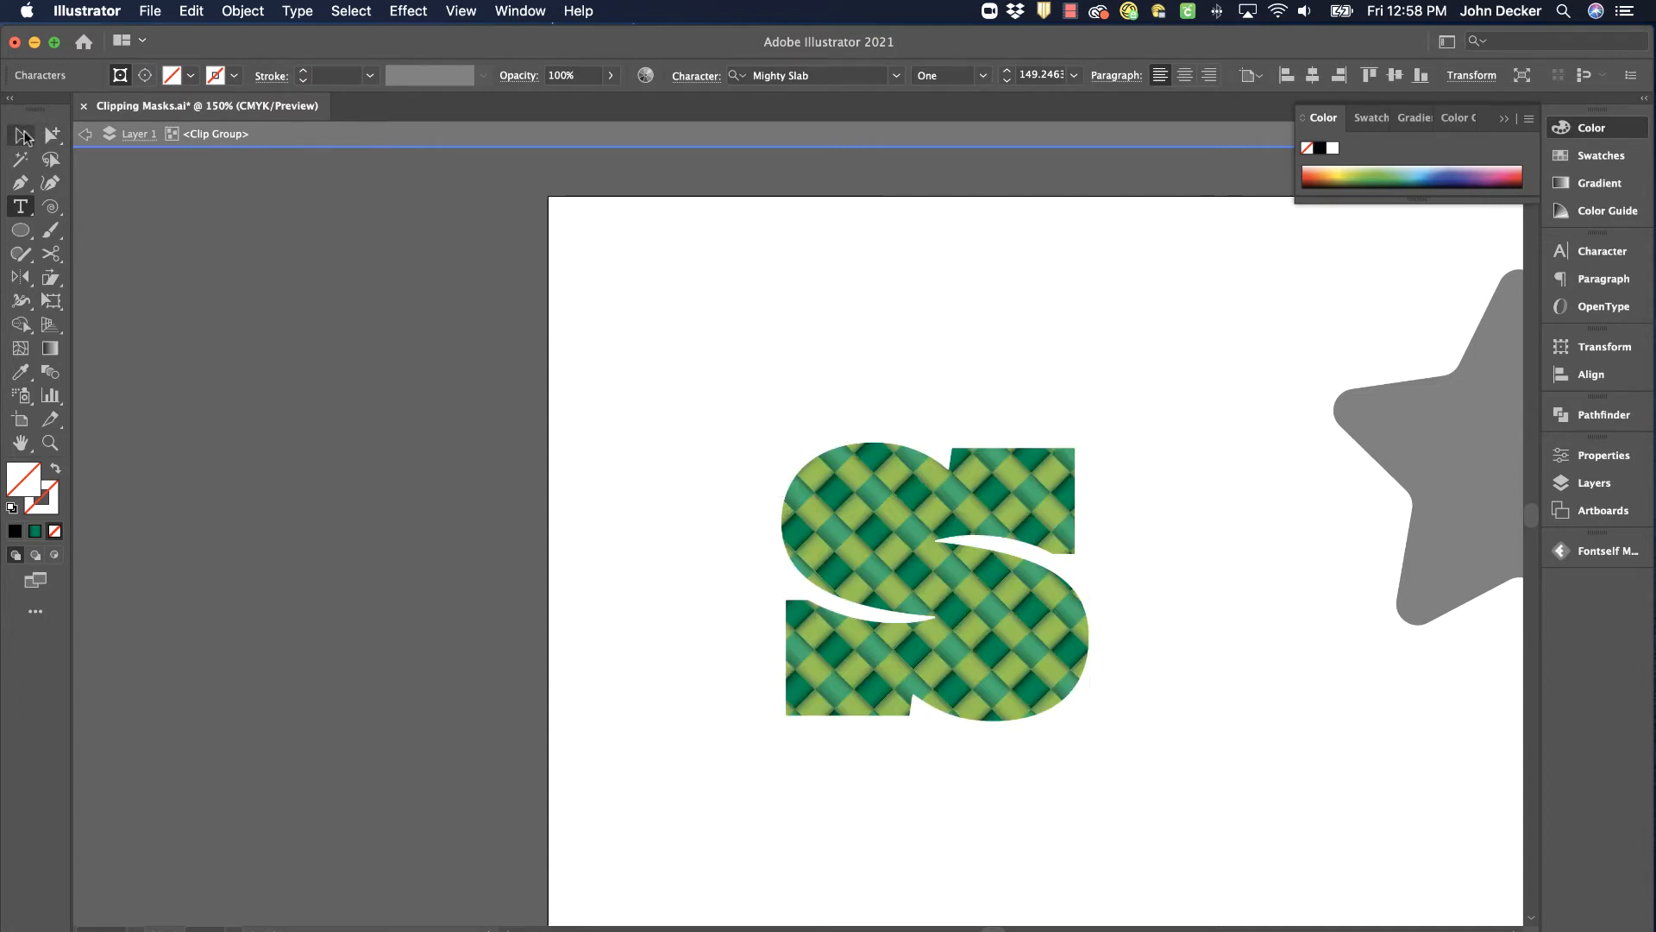
left_click(846, 259)
left_click_drag(1186, 460, 725, 314)
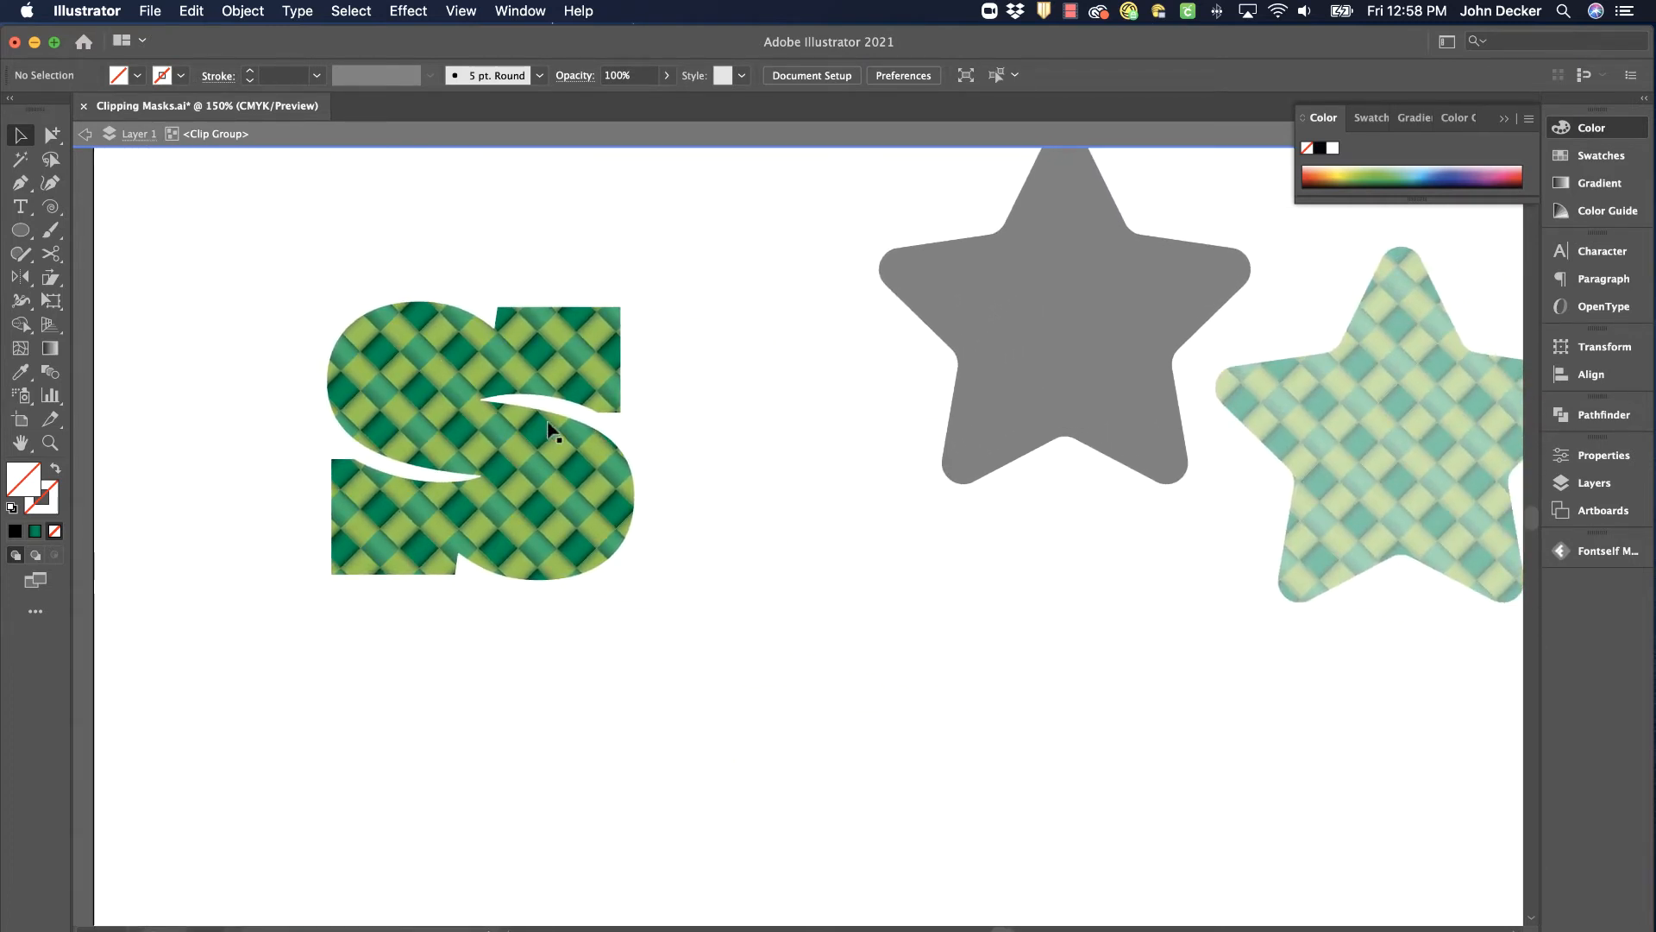
left_click(84, 134)
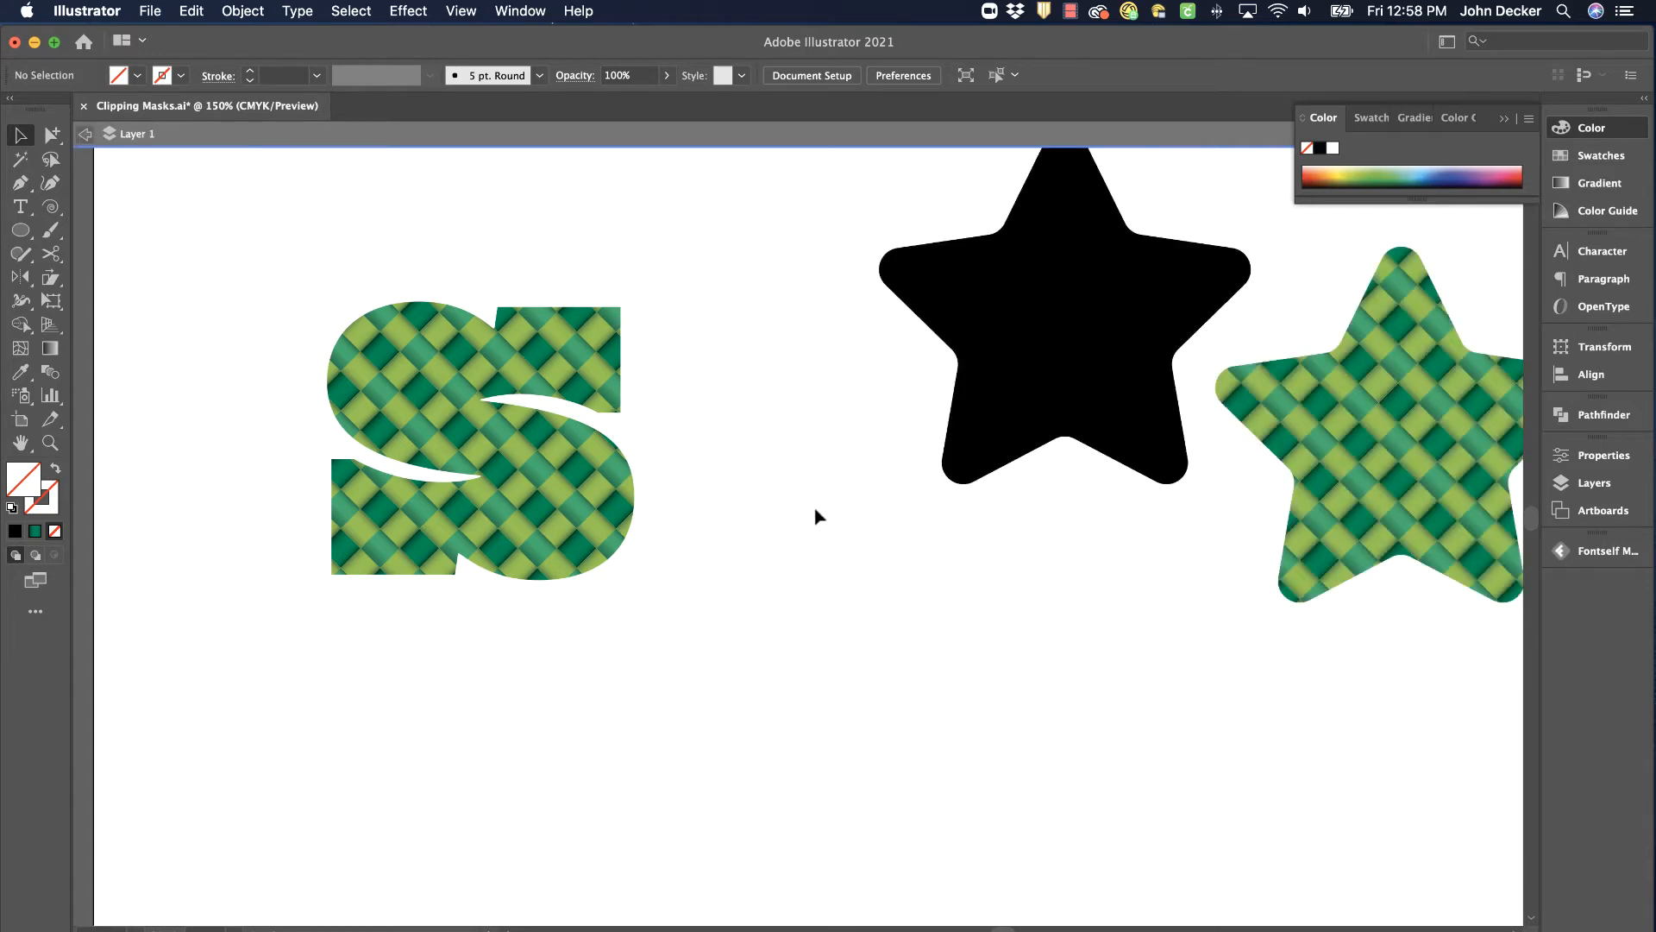
Step: Examine the group of horizontal coloured stripes and its gaps in outline view, and restore the preview
scroll(857, 599, "down", 10)
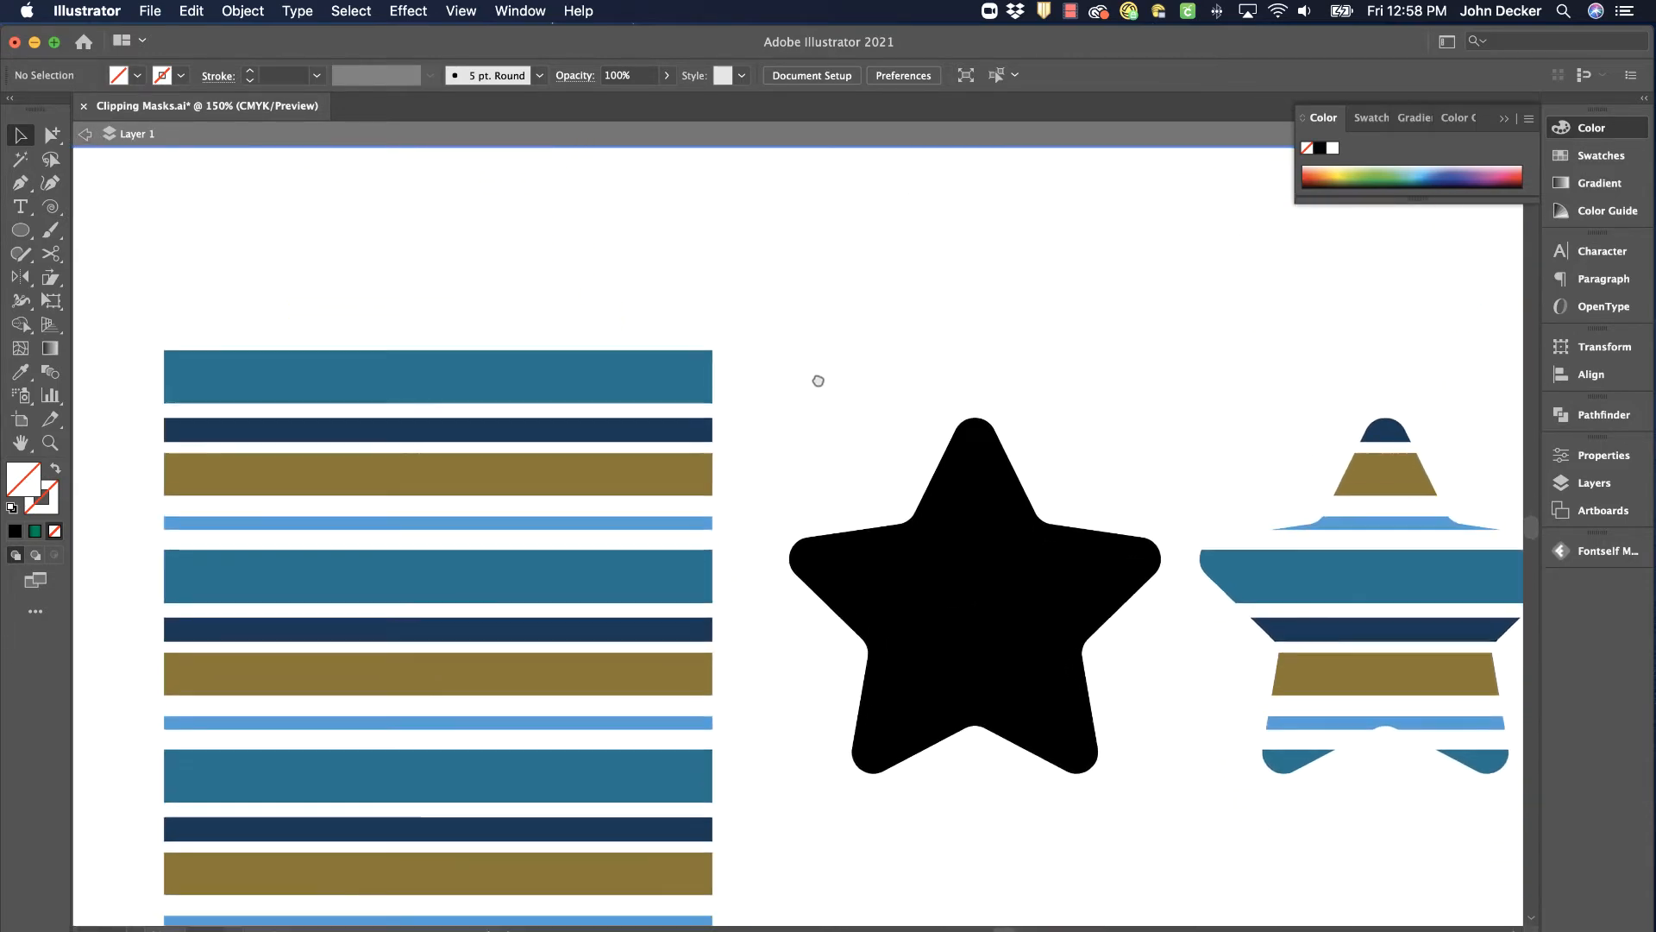
mouse_move(838, 309)
left_mouse_down()
mouse_move(767, 322)
mouse_move(816, 320)
left_mouse_up()
left_click_drag(303, 254, 598, 903)
key("super+y")
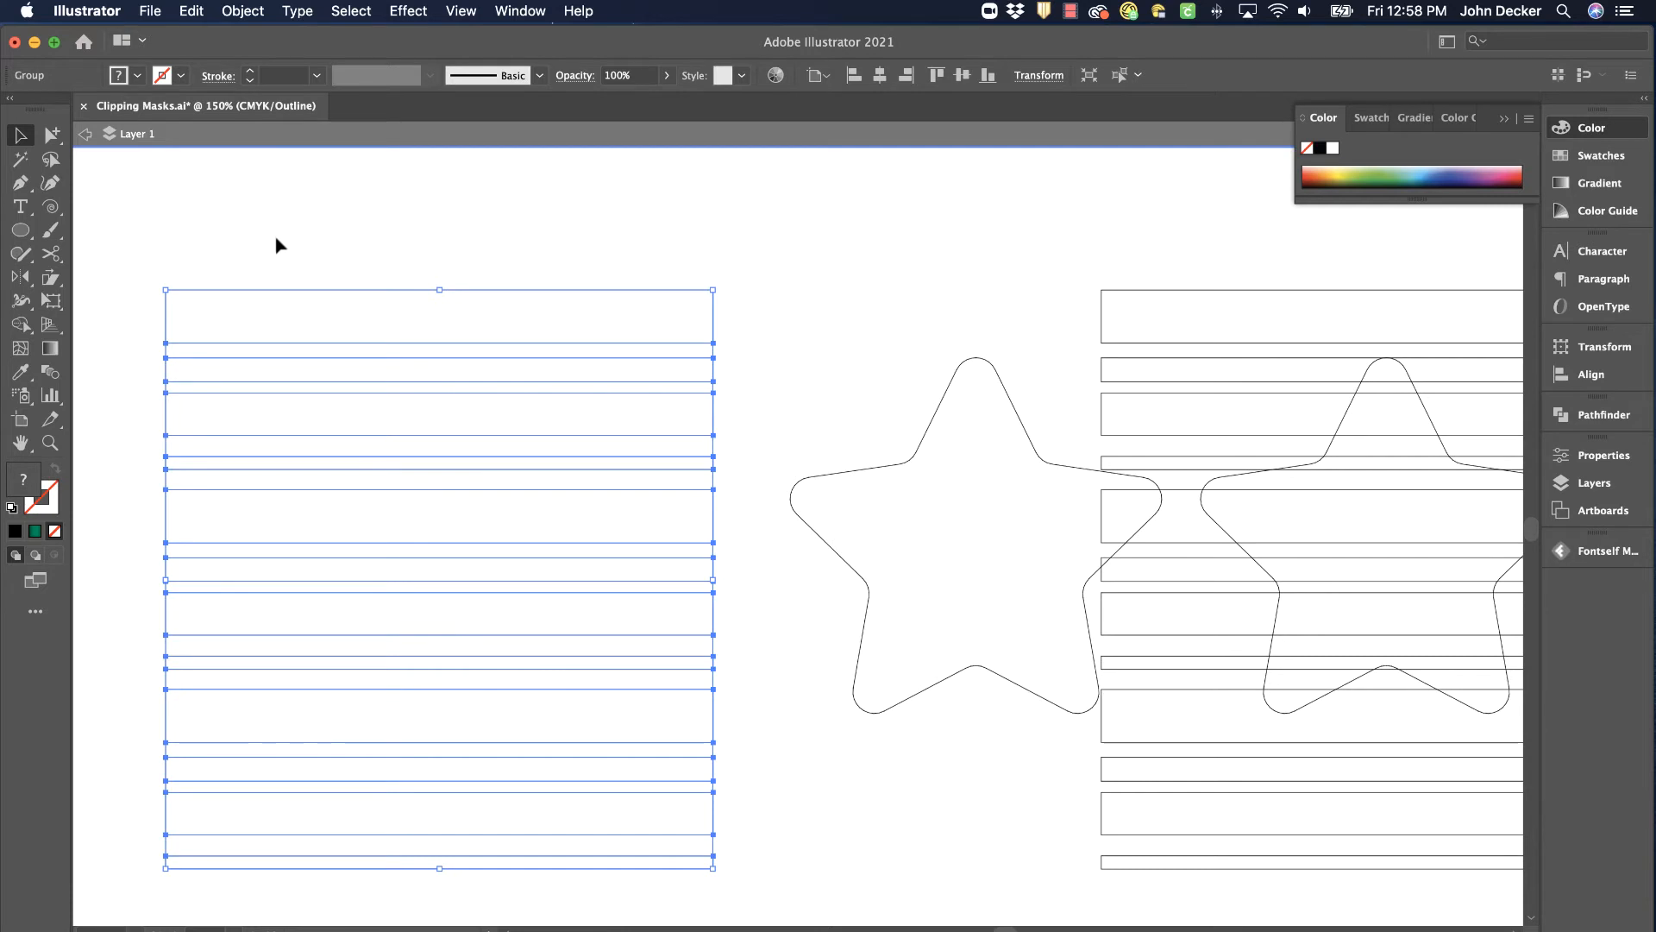
key("super")
key("super+y")
left_click(236, 223)
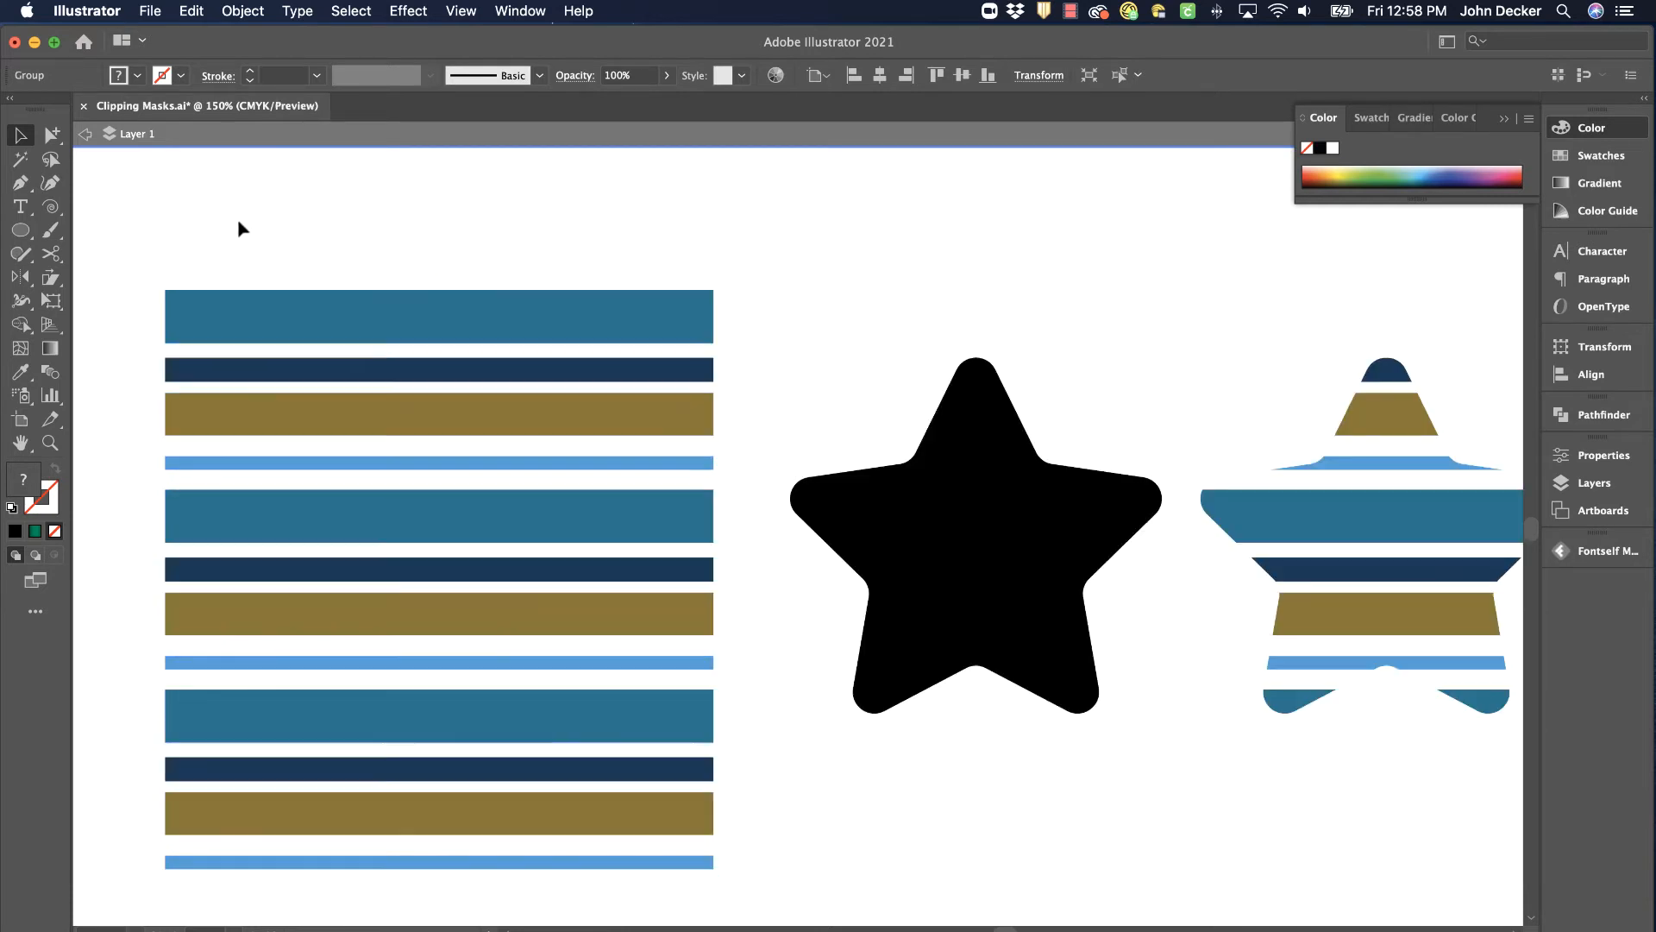
Step: Draw a tall vertical rectangle about 1.24 in wide and 3.83 in high across the horizontal stripes
left_click_drag(24, 233, 94, 230)
left_click_drag(314, 231, 338, 333)
left_click_drag(369, 434, 552, 818)
left_click(14, 136)
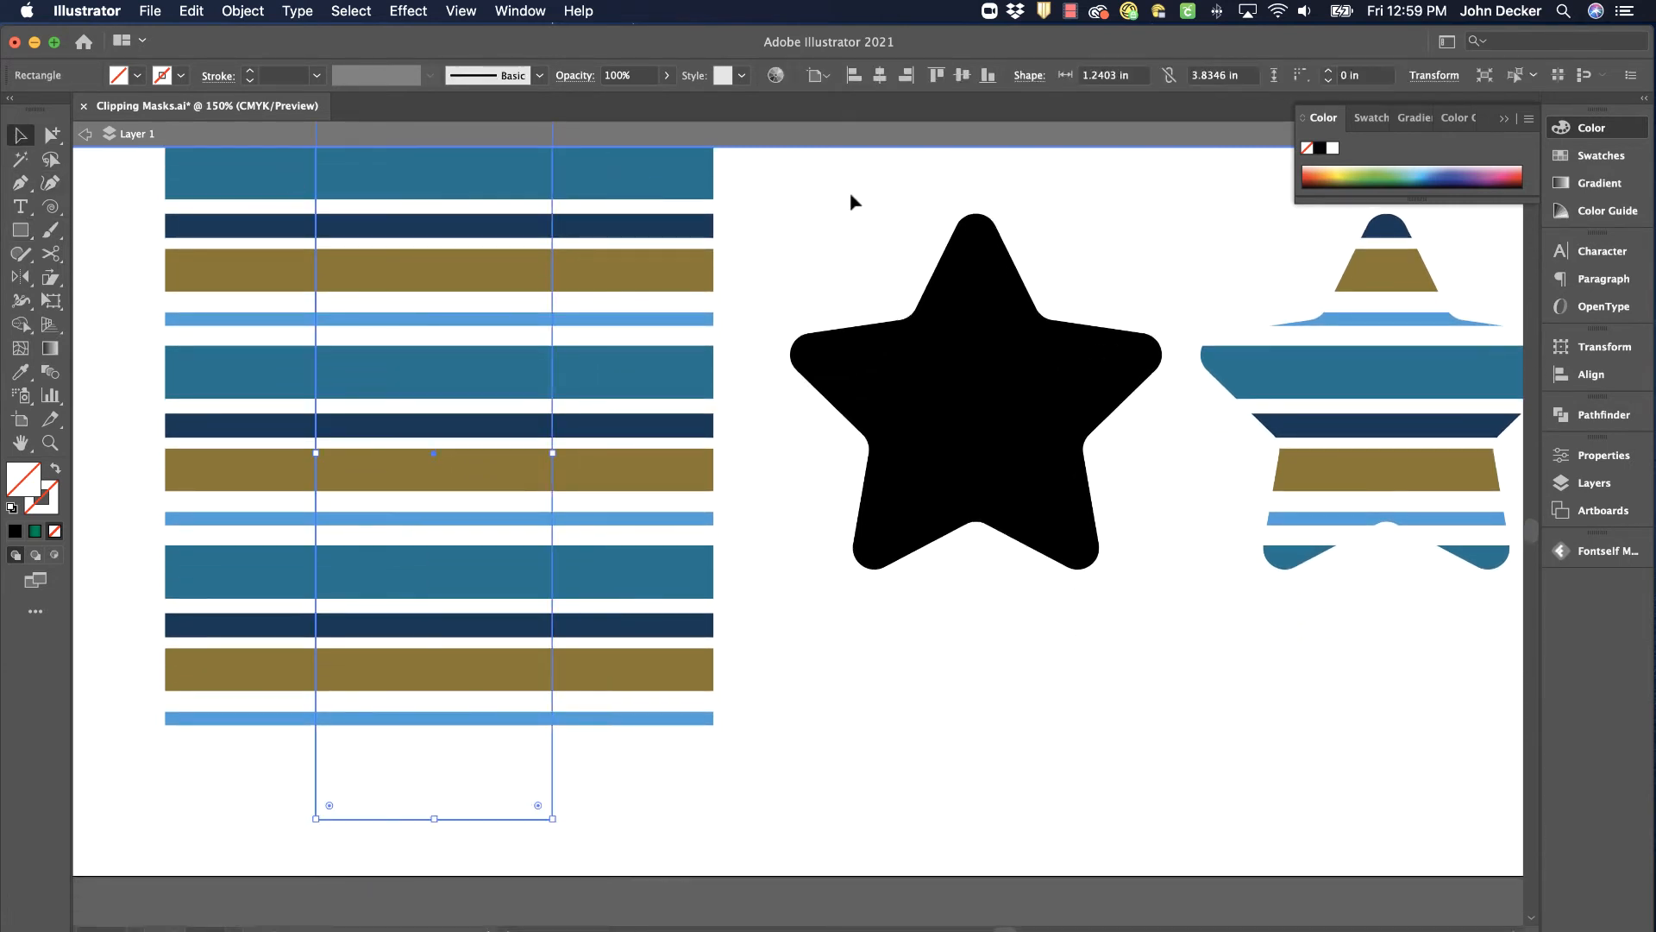
Step: Fill the tall rectangle with orange and place it behind the horizontal stripes
left_click(1319, 176)
key("super+x")
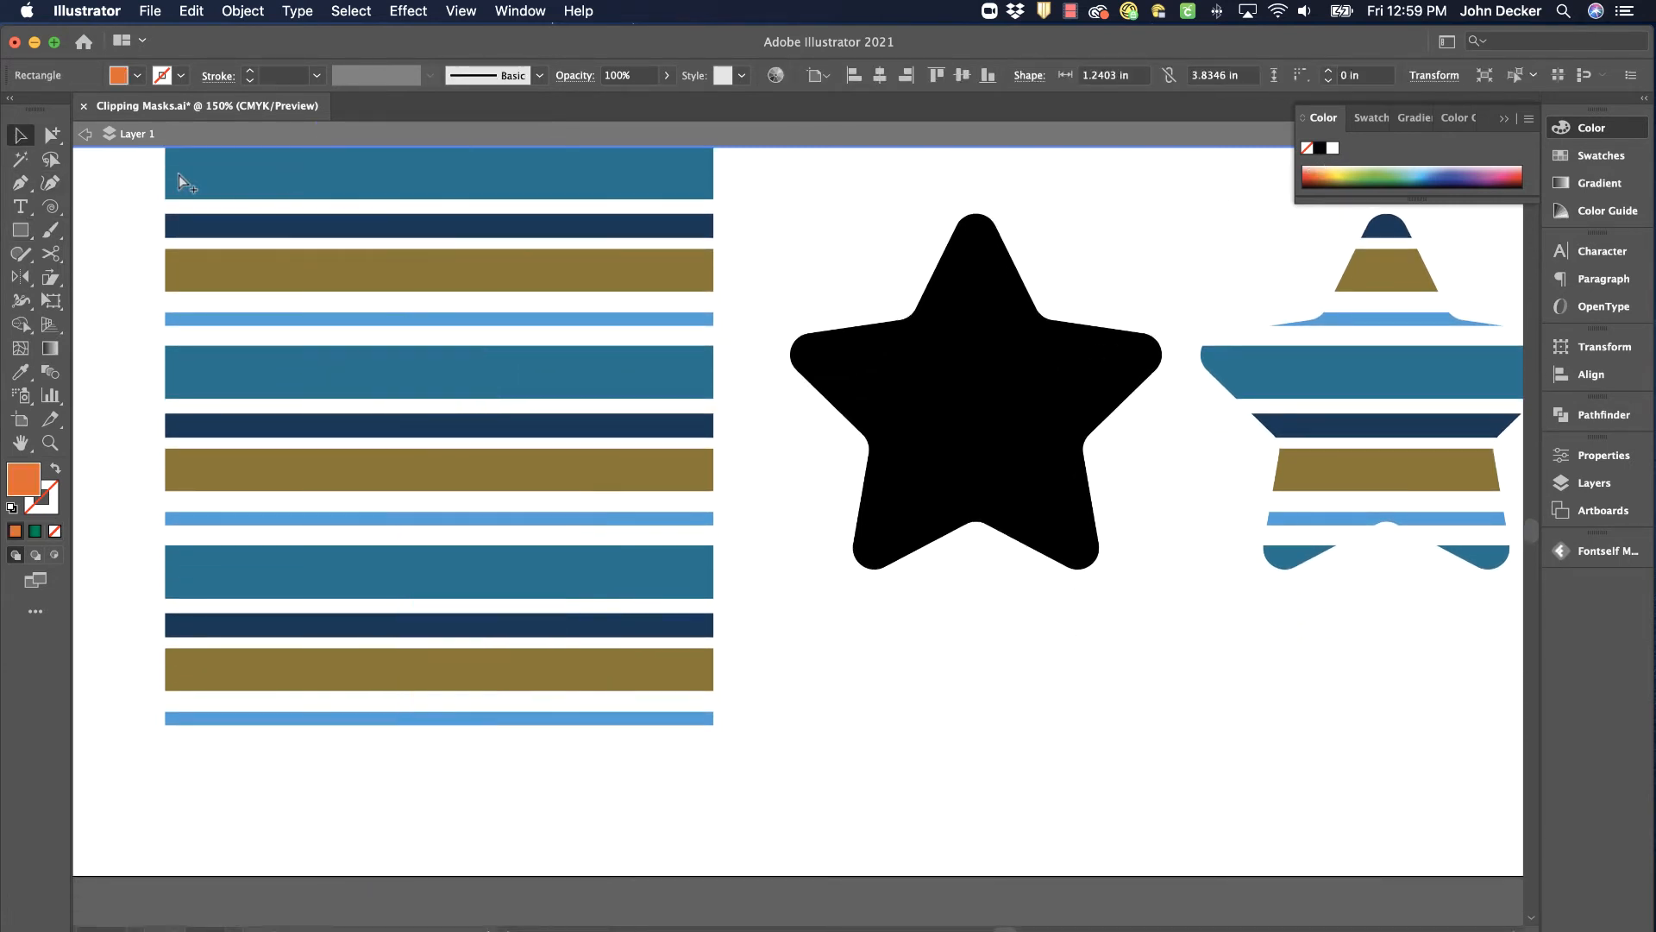
key("super+b")
left_click(906, 684)
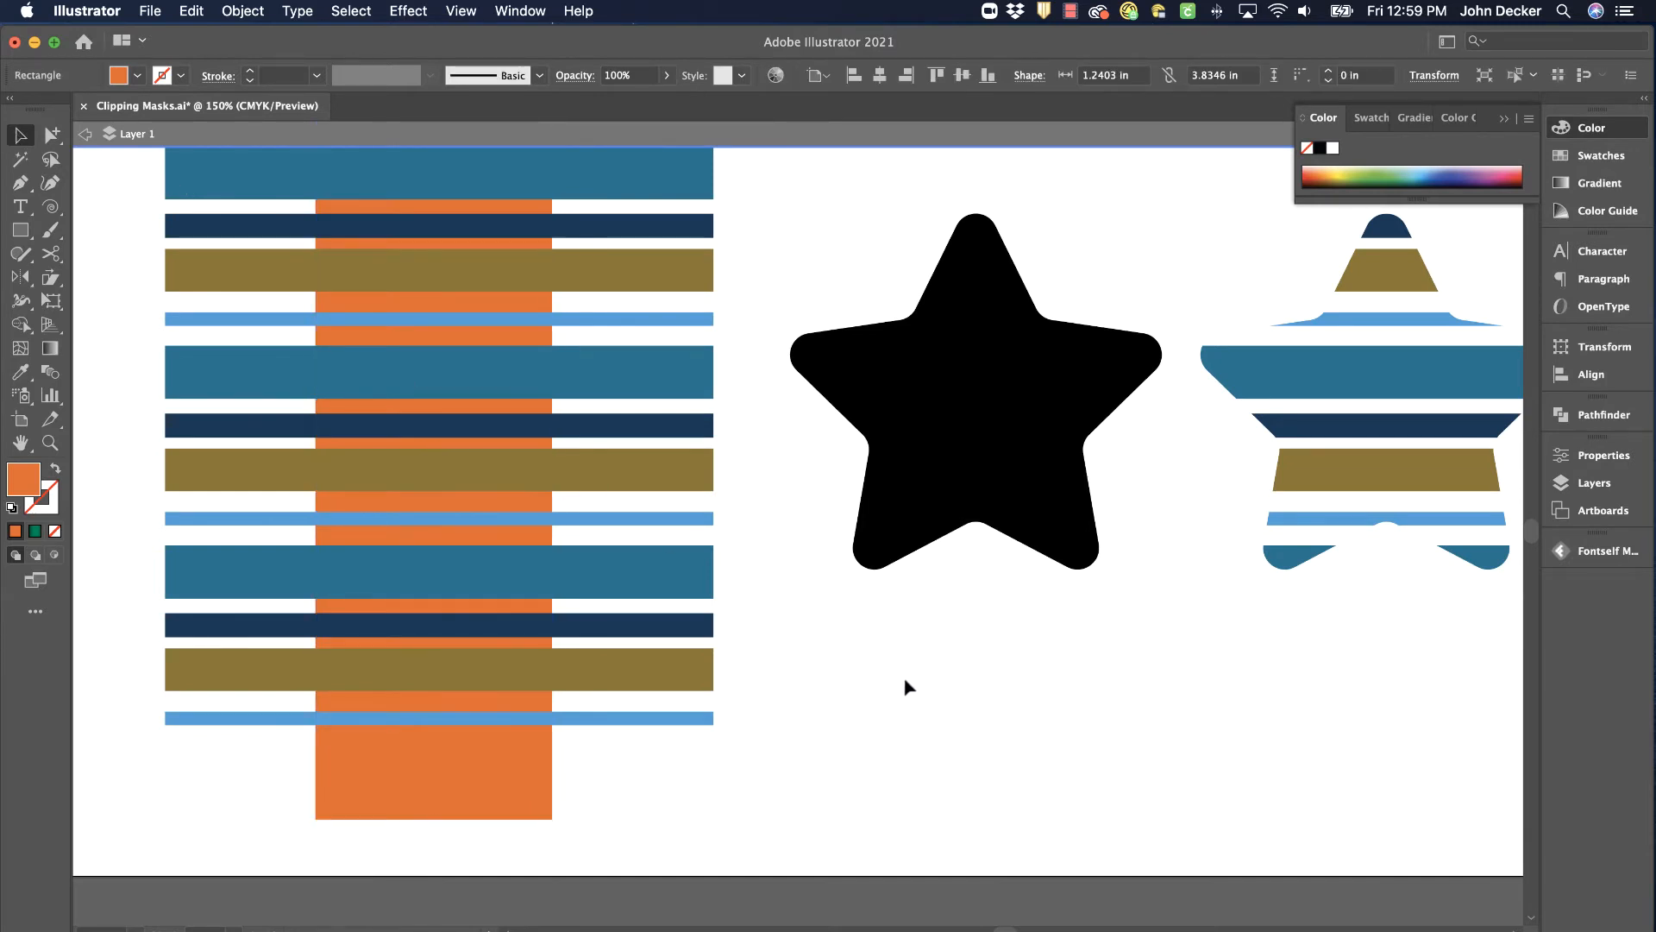
Step: Delete the orange rectangle behind the stripes
scroll(751, 256, "up", 3)
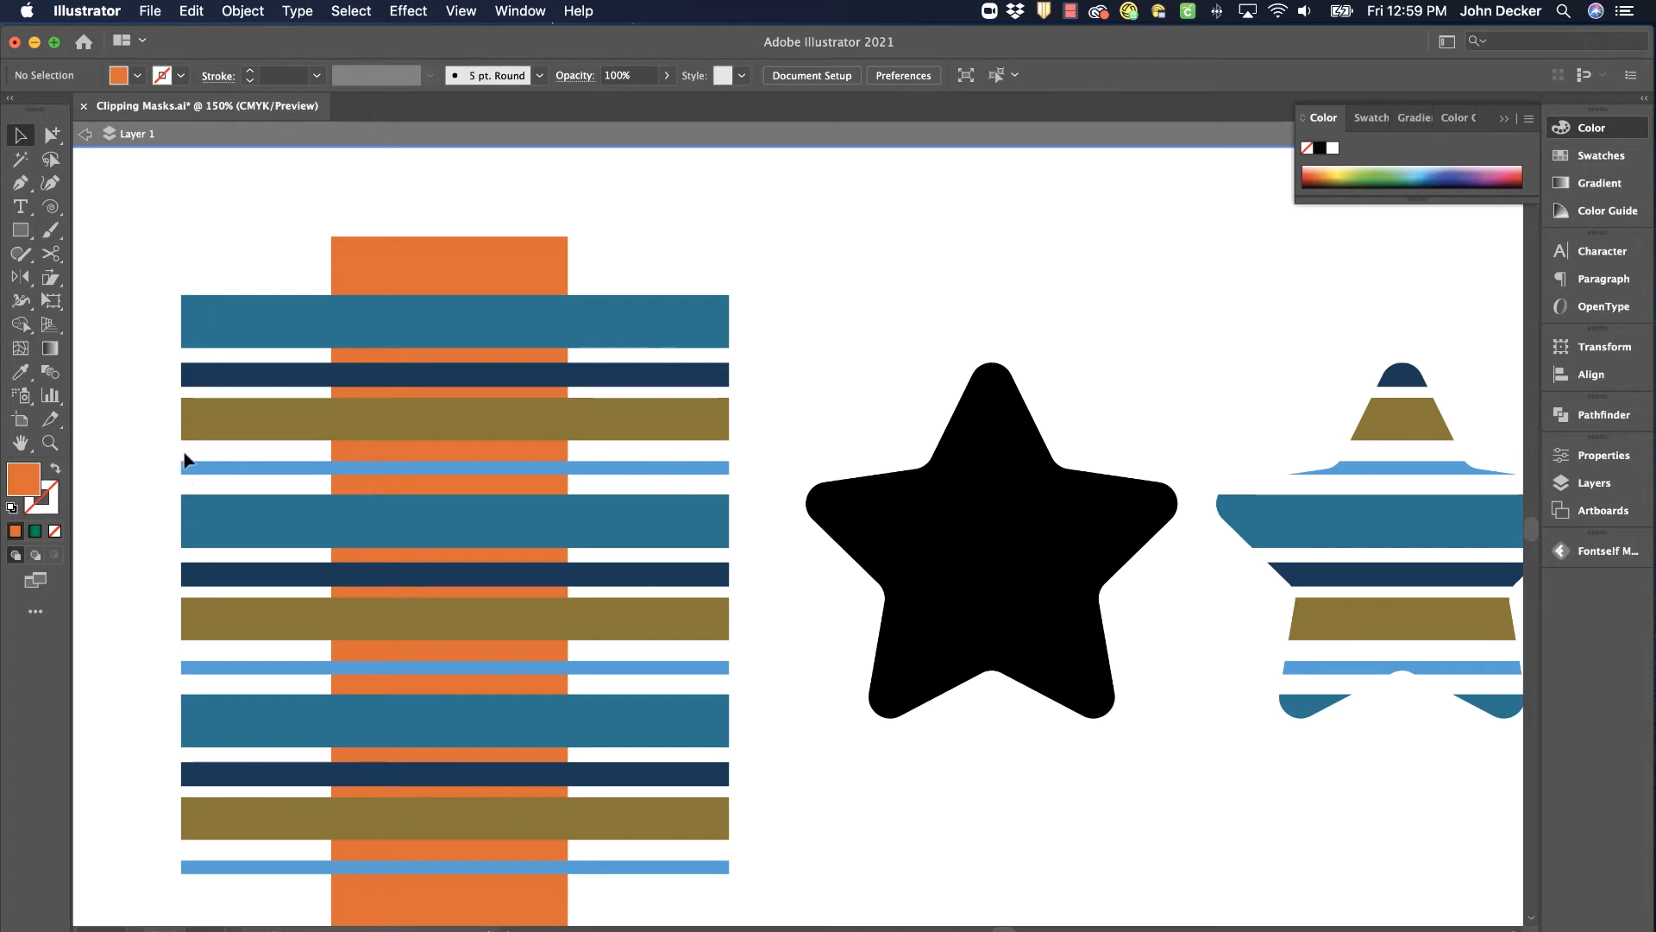
left_click(470, 252)
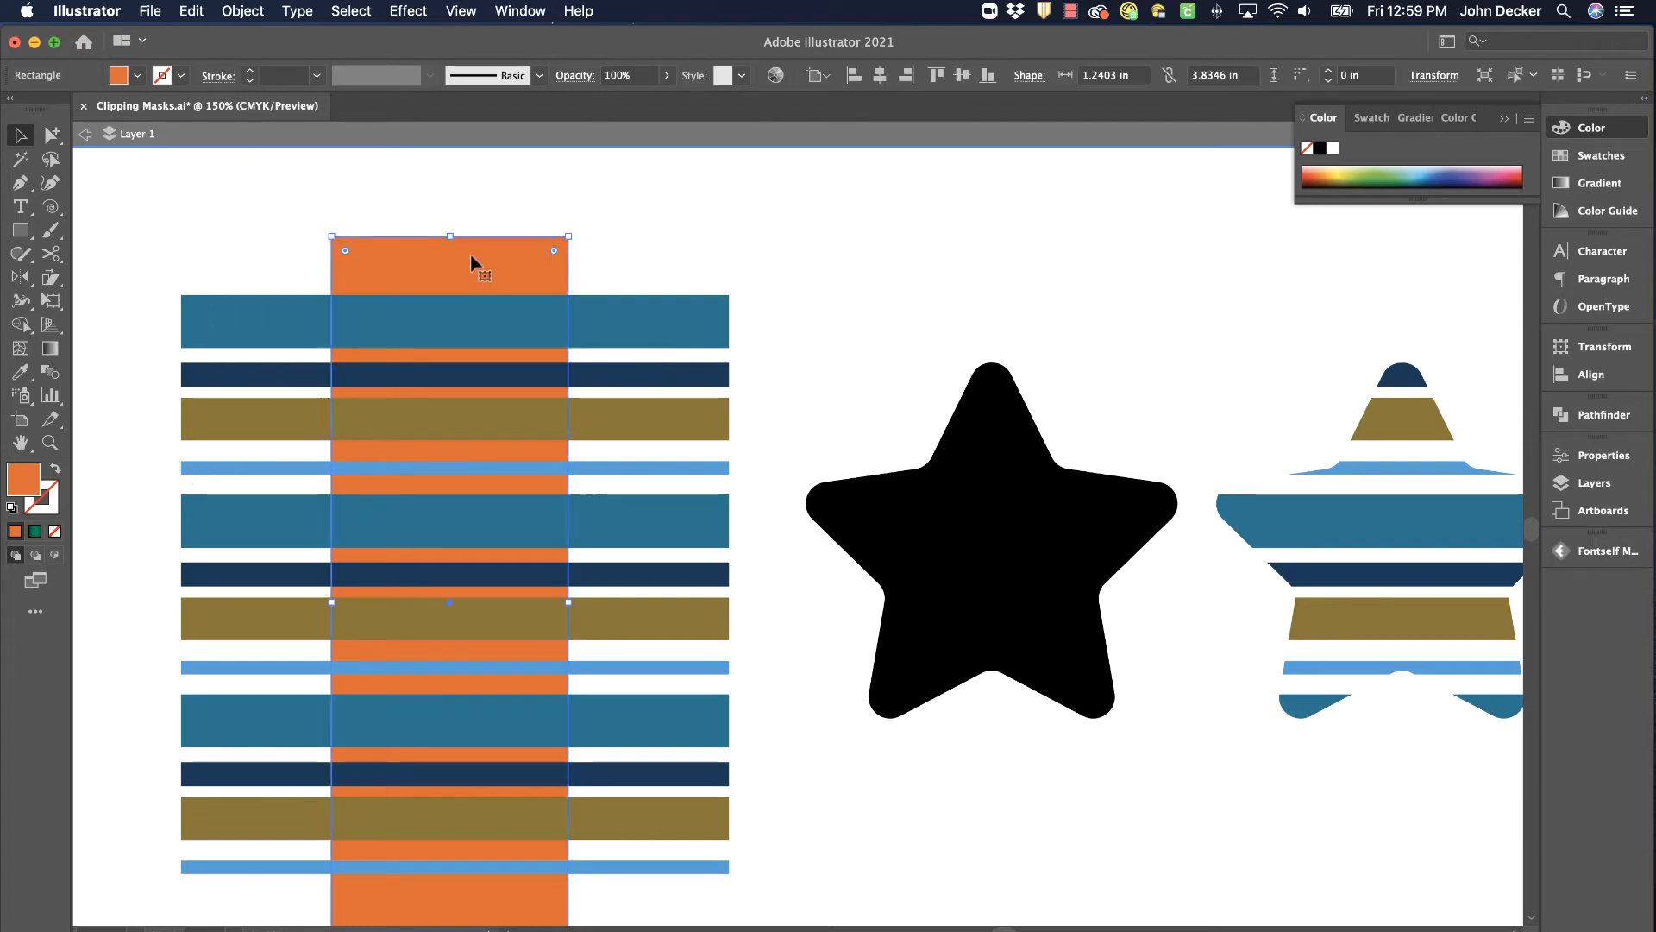
key("Delete")
Step: Move the black star over the horizontal stripes, and cut and paste it in front of them
left_click(1005, 401)
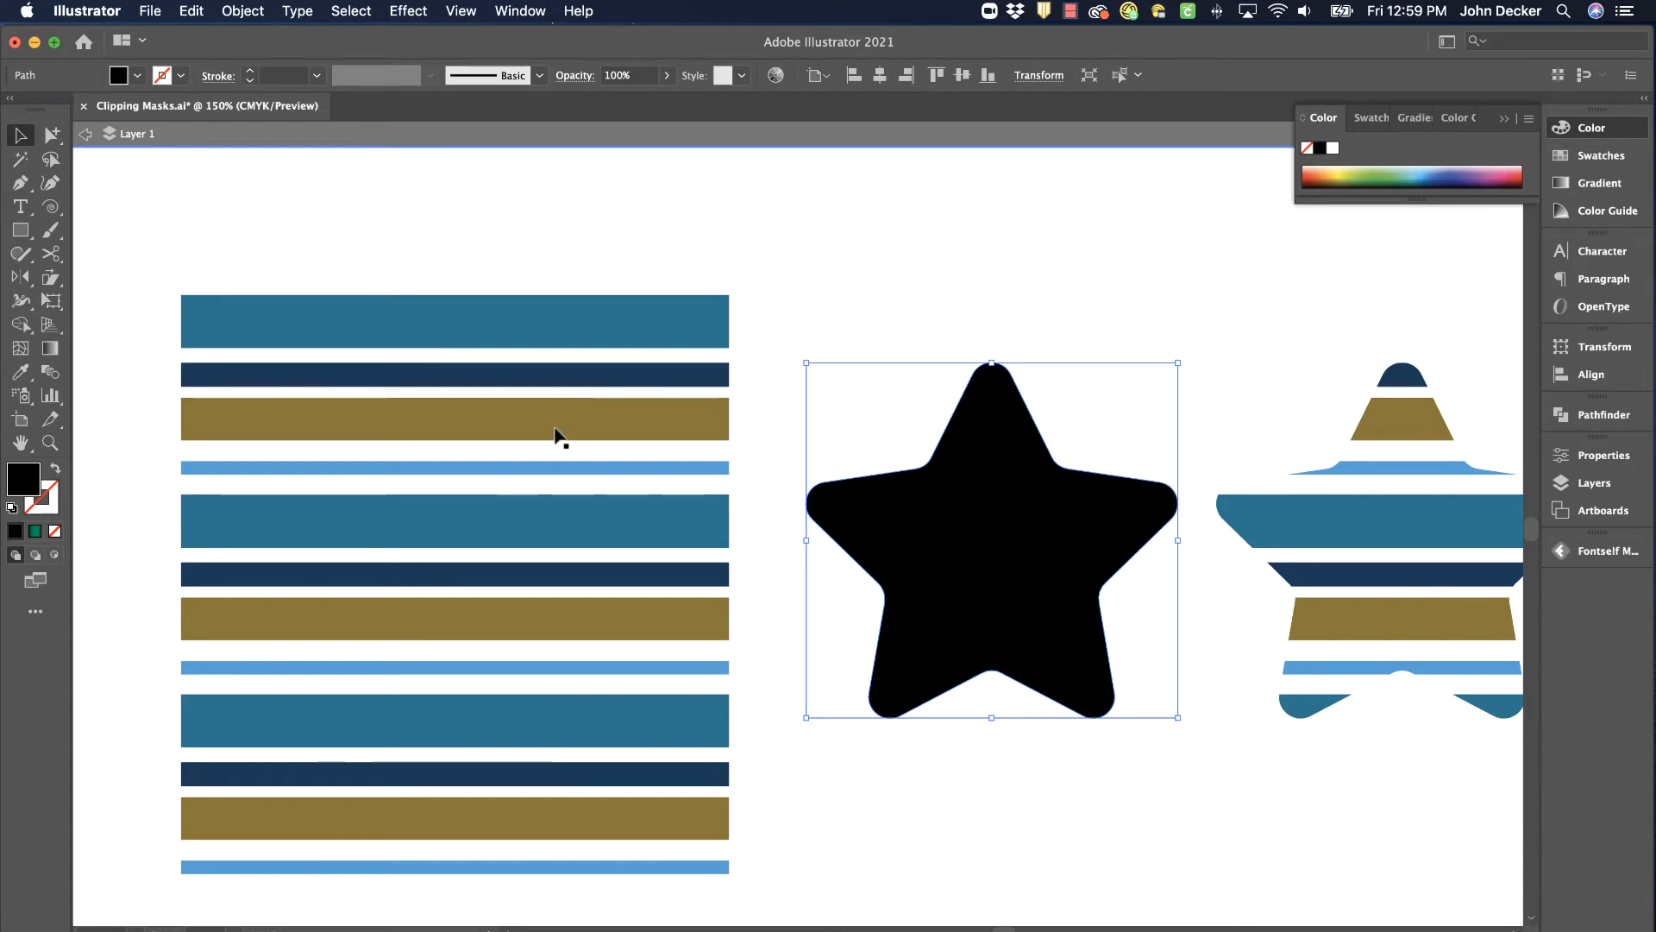
left_click_drag(1041, 489, 490, 503)
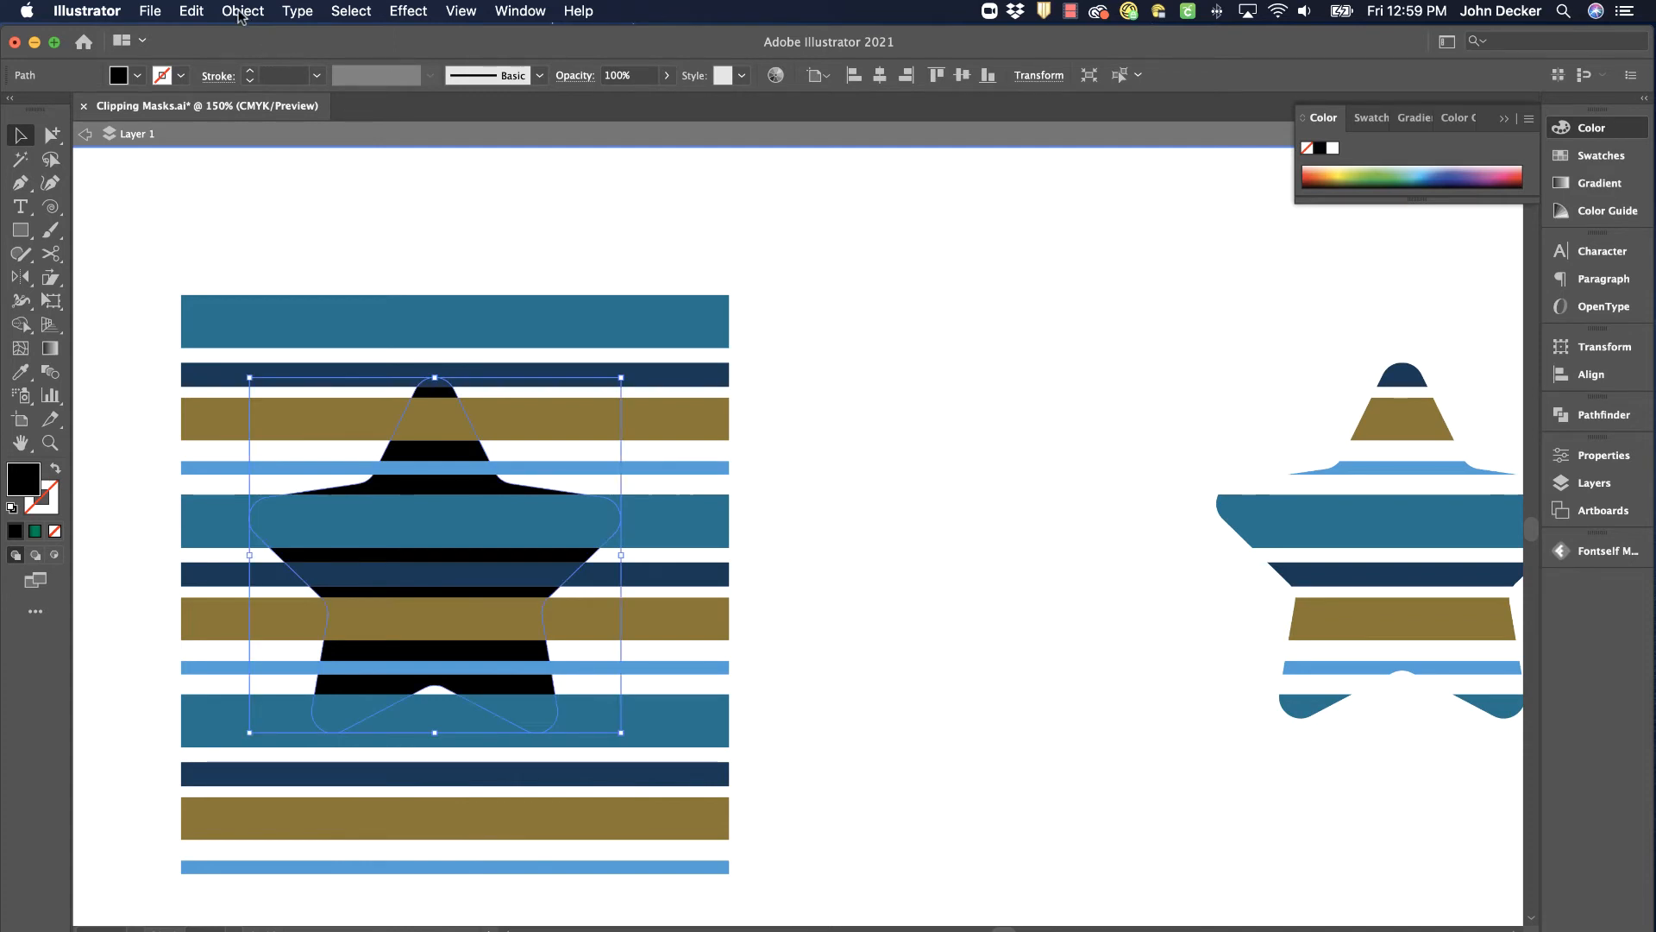
left_click(192, 12)
left_click(222, 82)
left_click(200, 12)
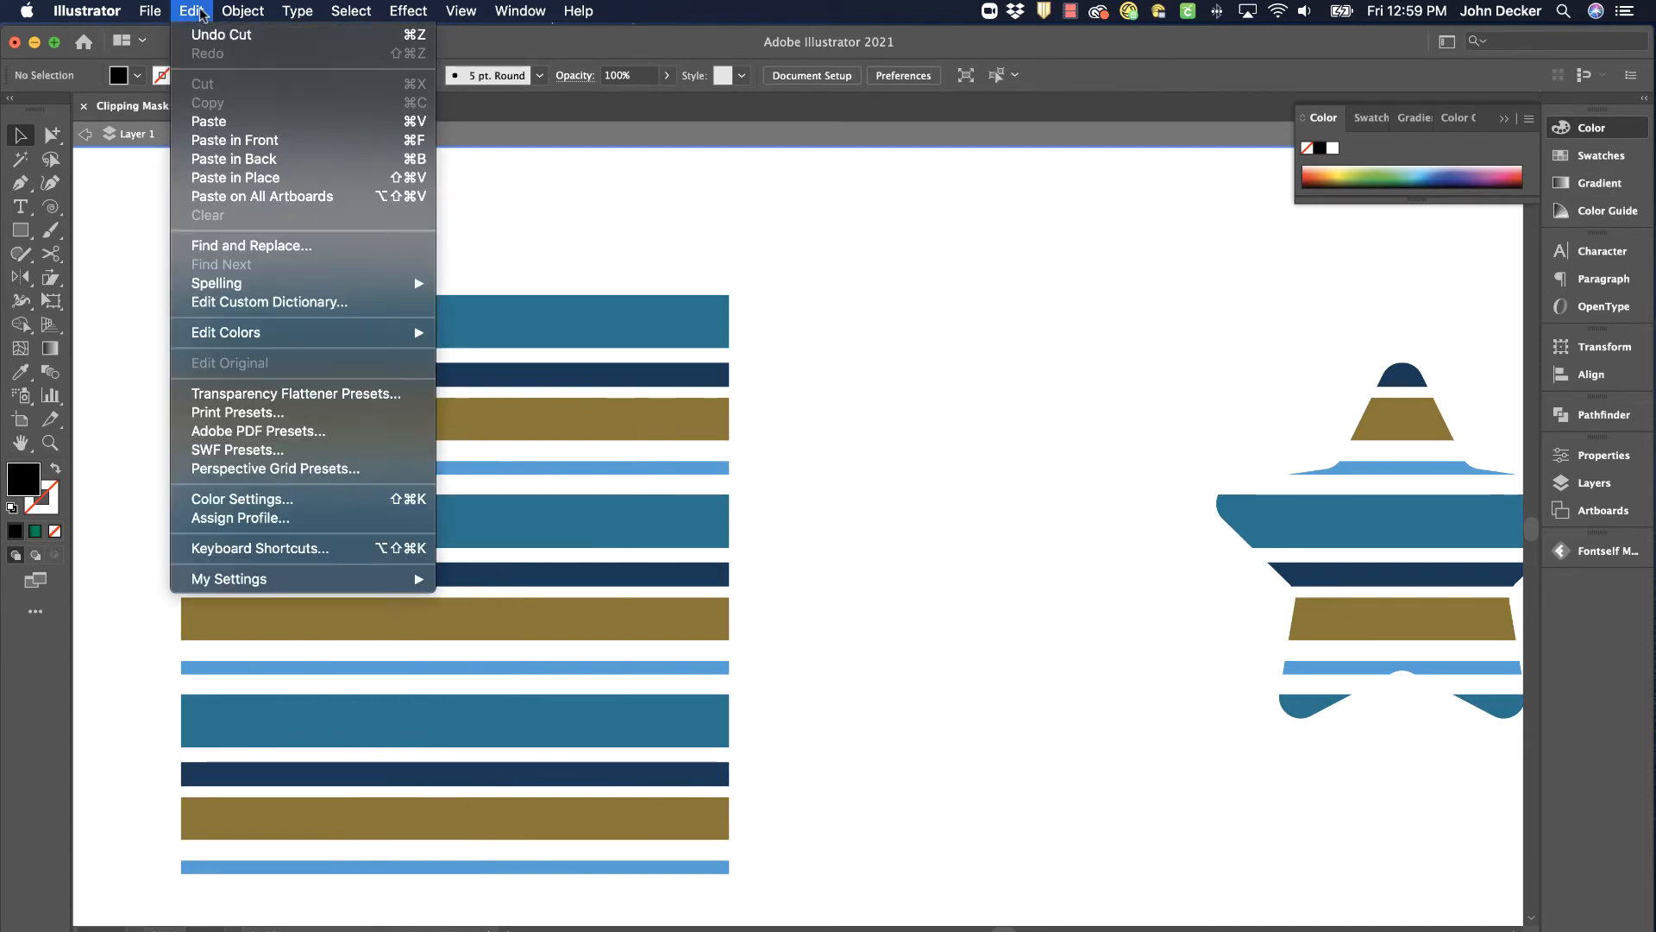
left_click(233, 138)
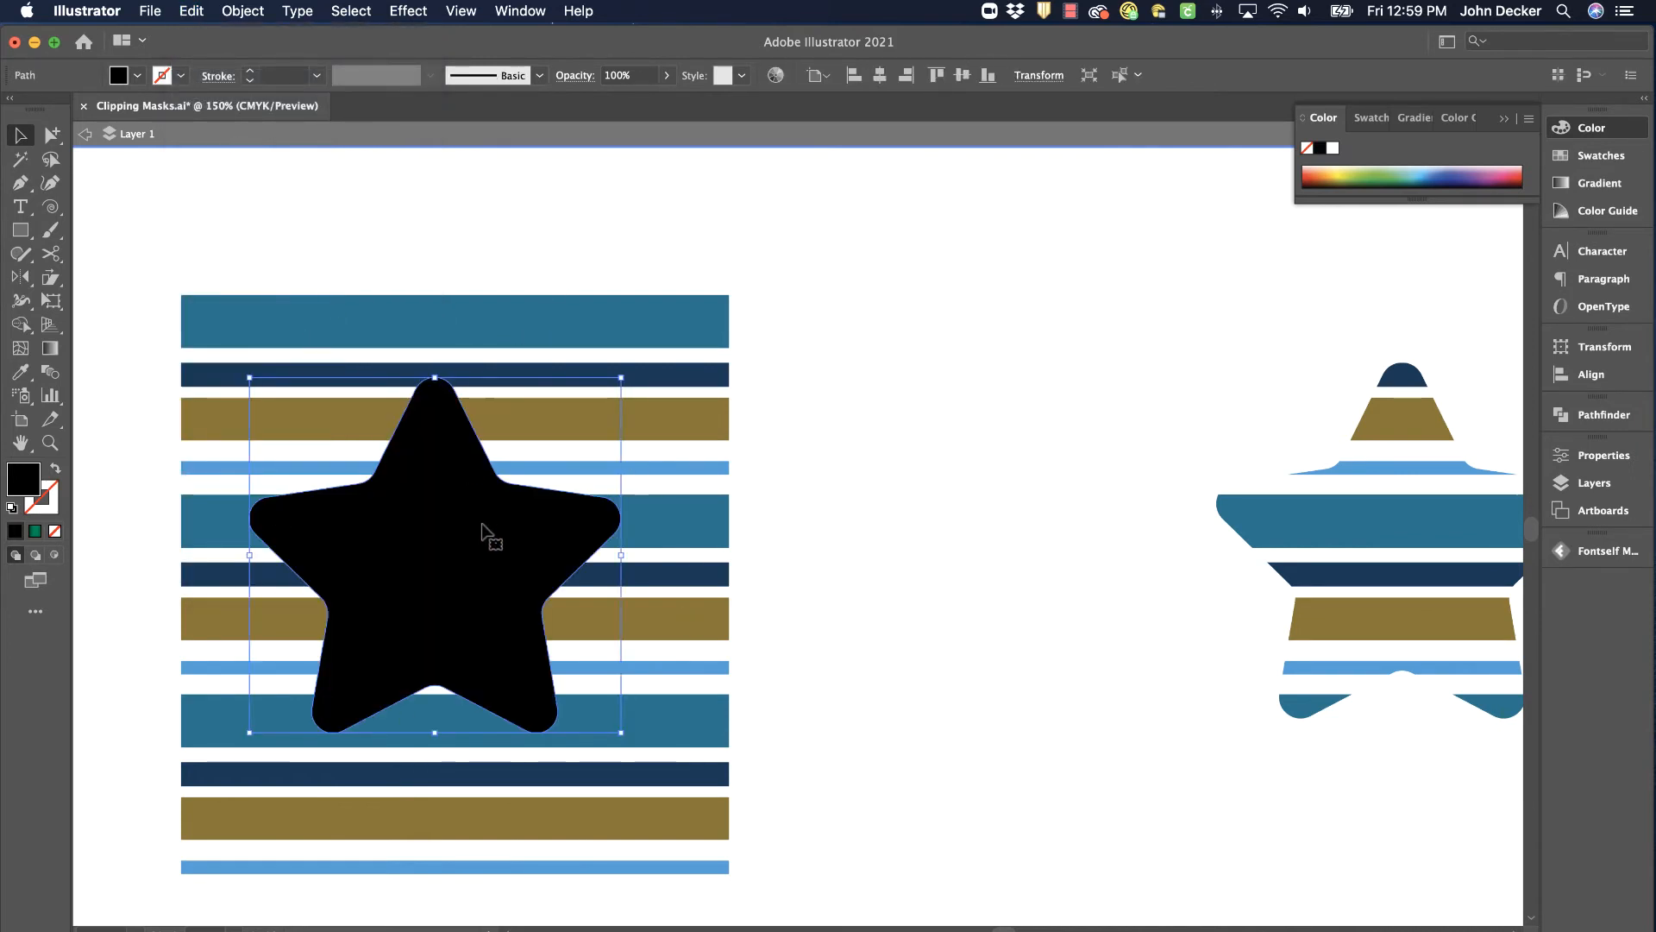
Step: Make a clipping mask from the black star and the stripes, and shift the clipped star sideways
left_click(934, 555)
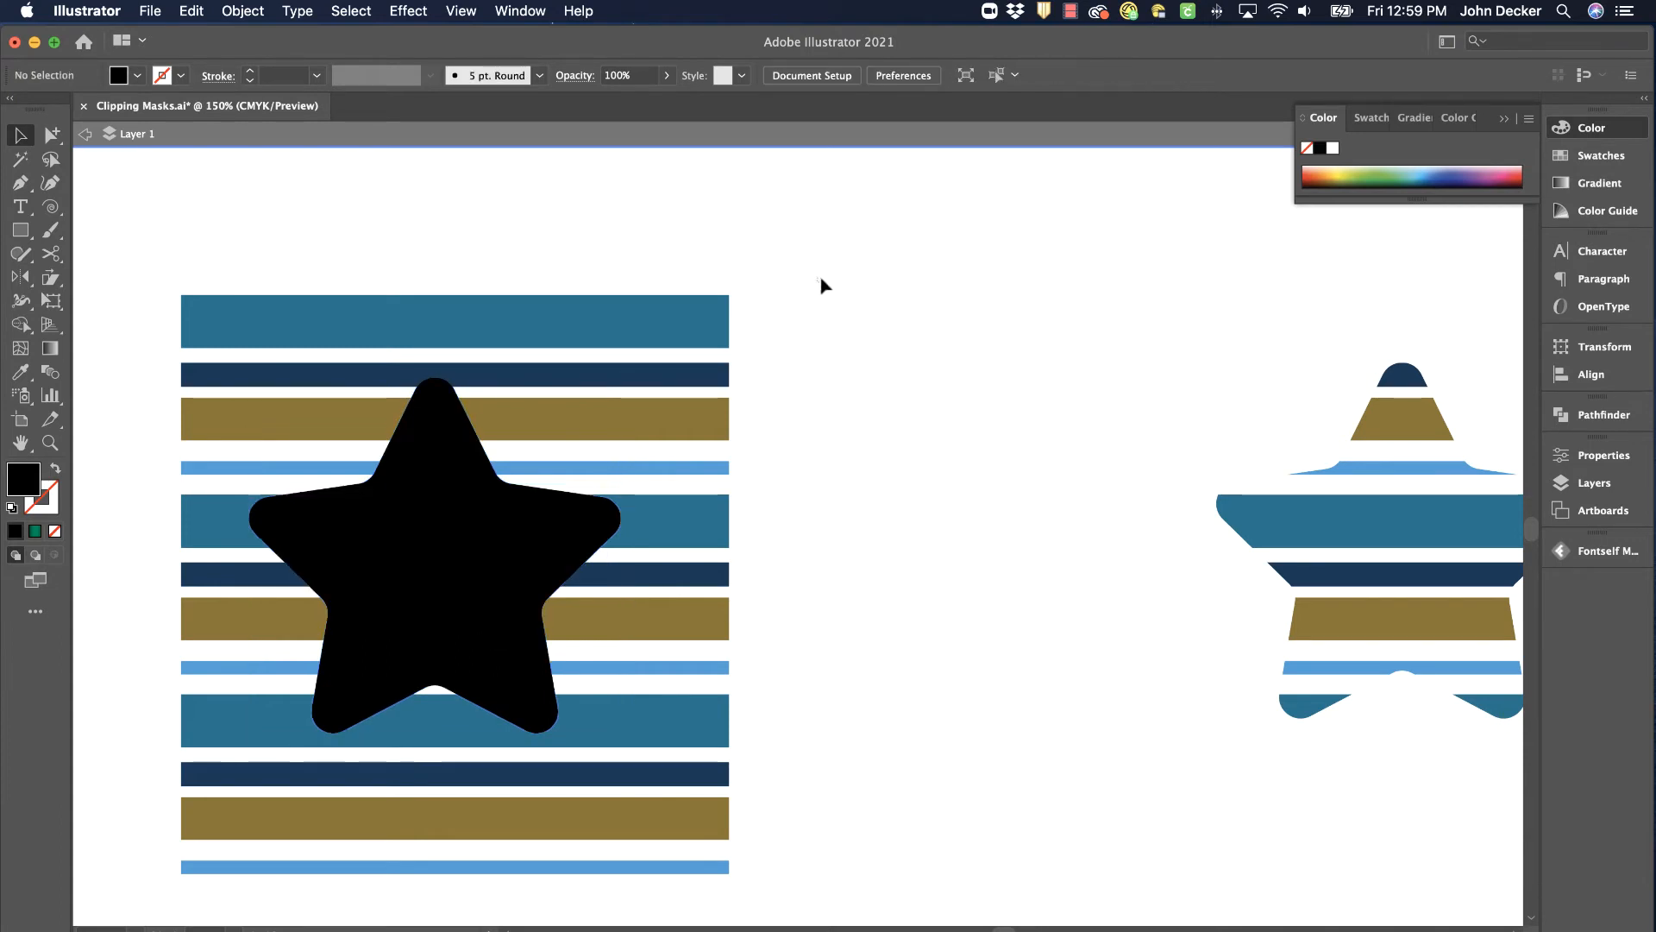
left_click_drag(823, 278, 147, 908)
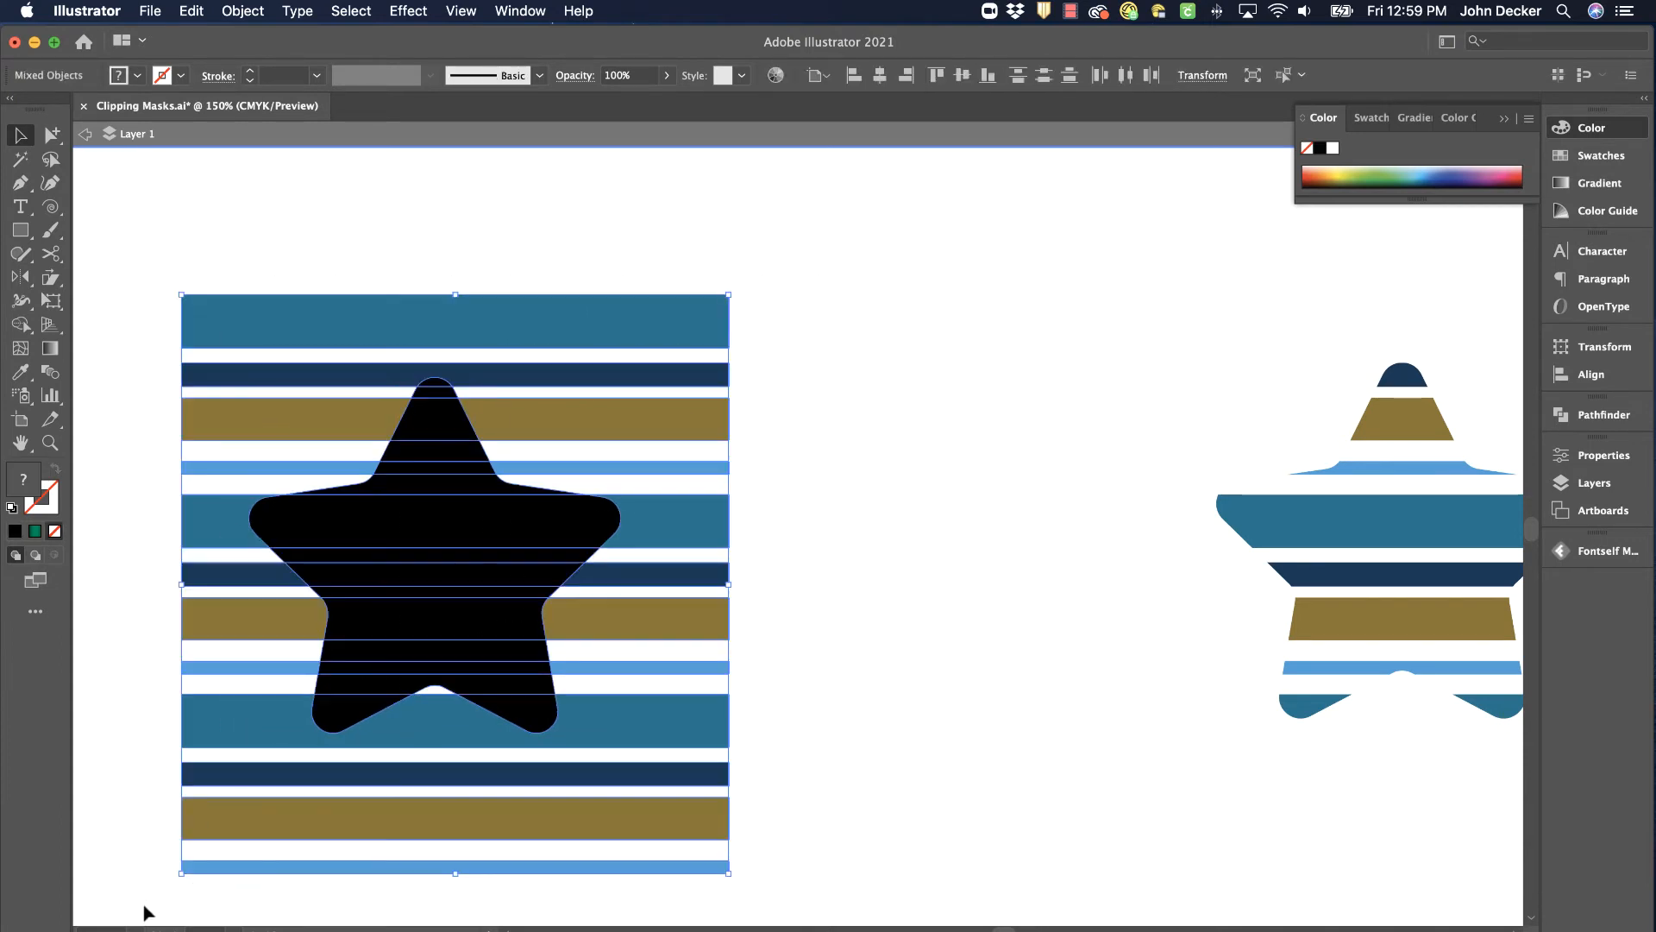
left_click(242, 12)
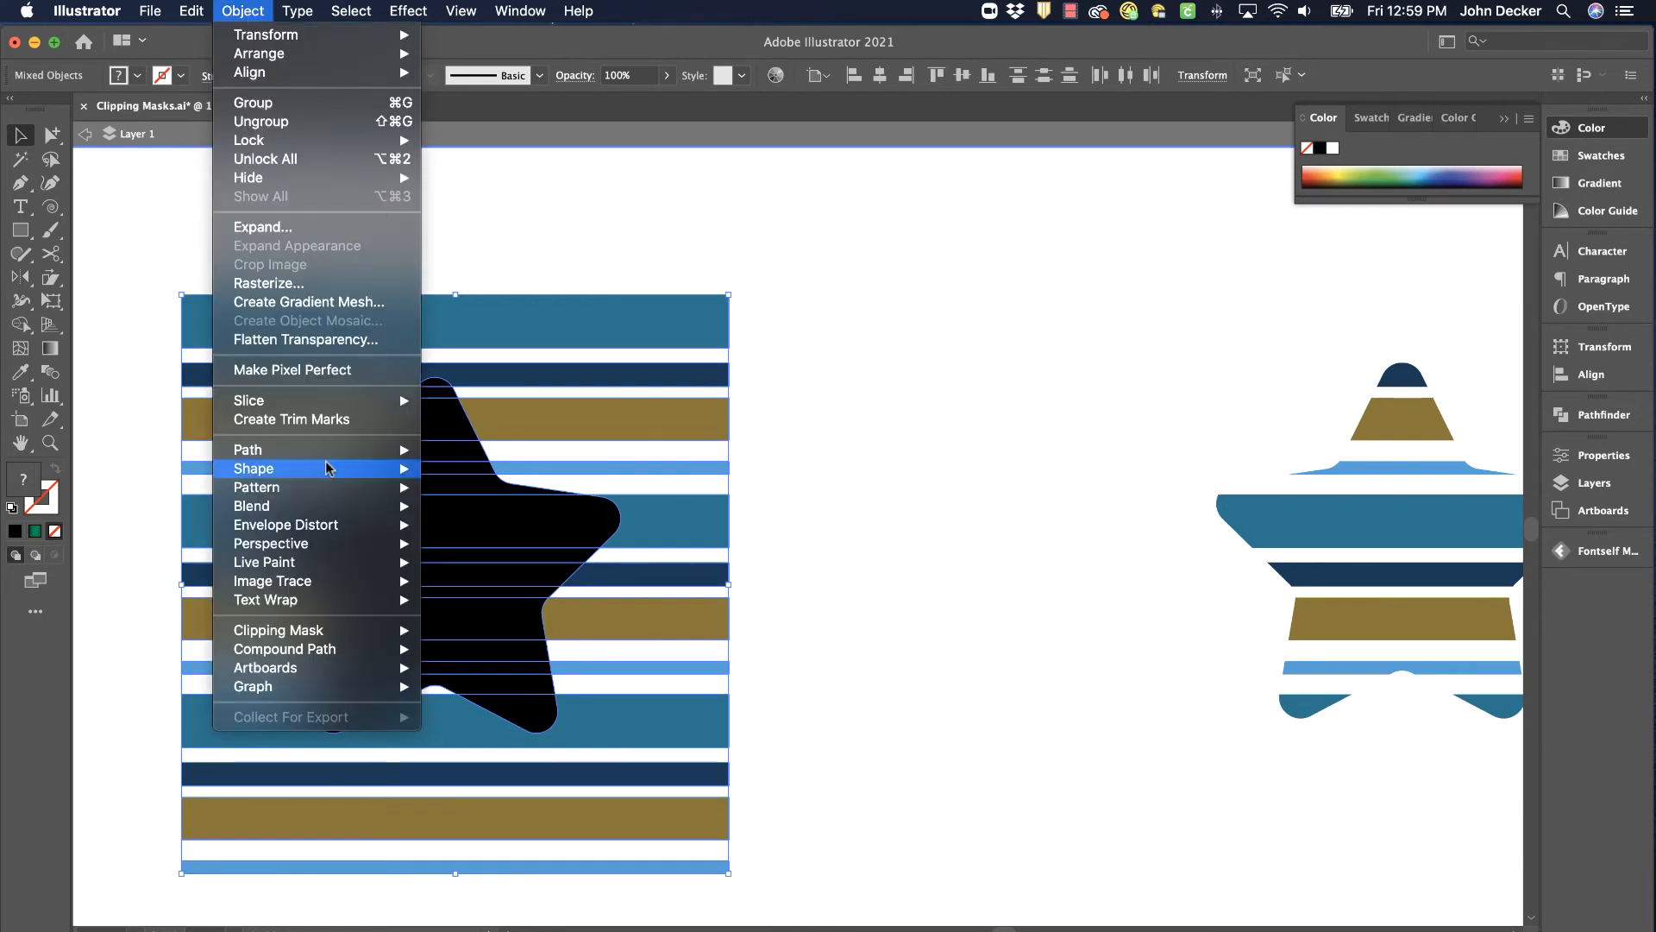
mouse_move(337, 630)
left_click(457, 631)
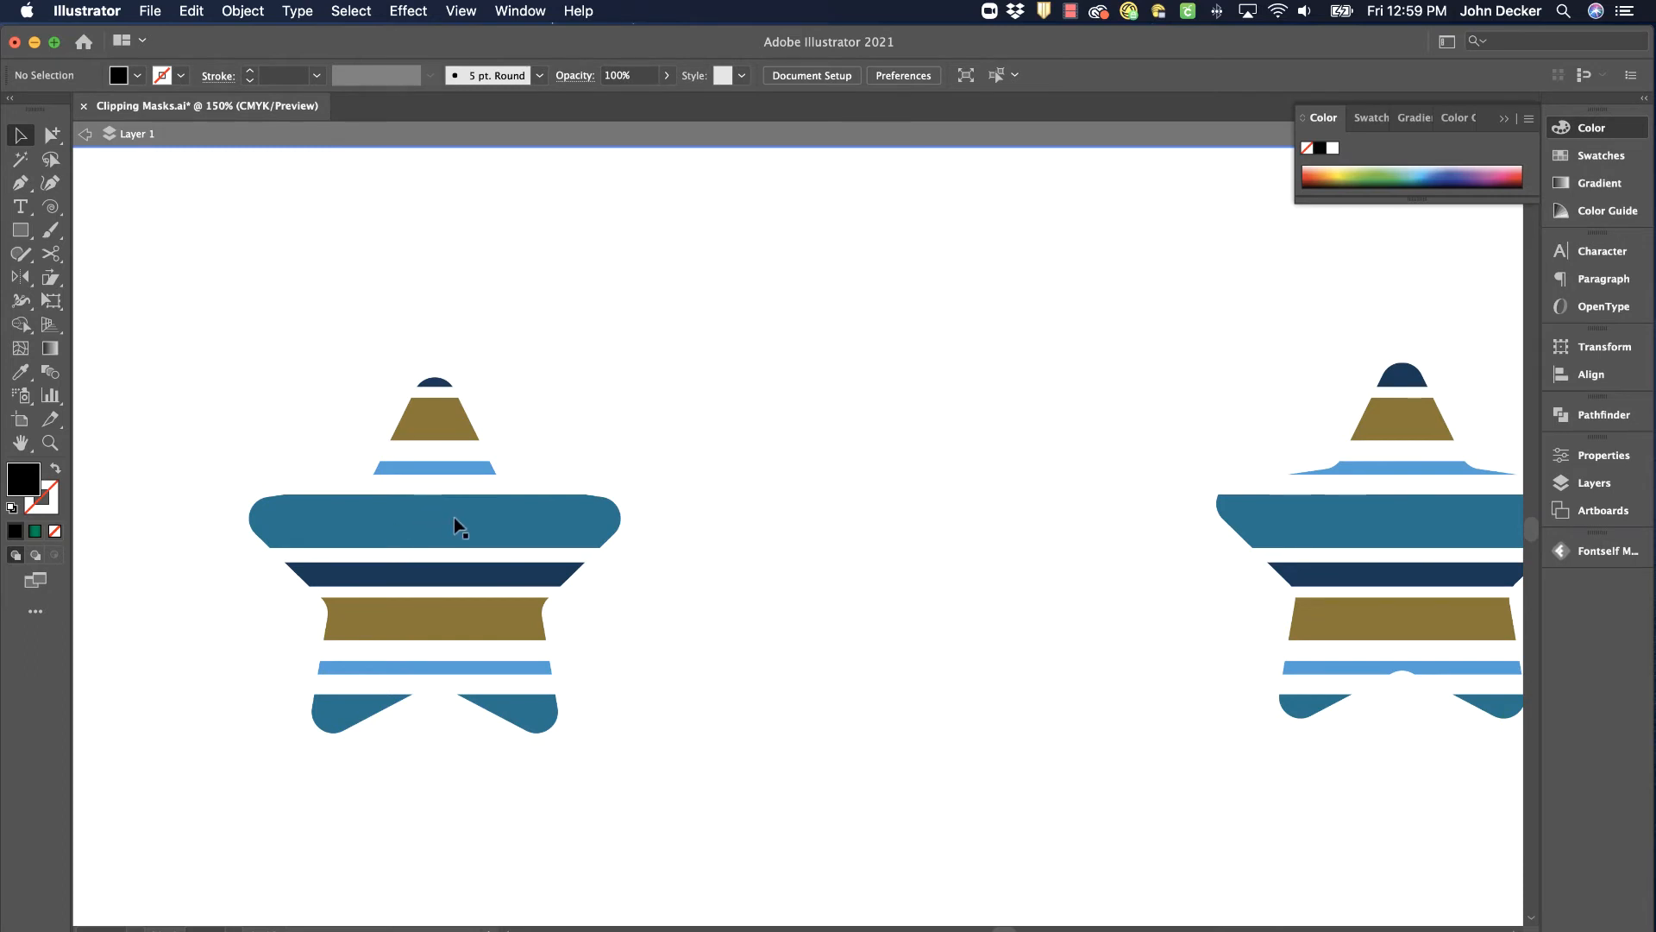
left_click_drag(454, 516, 597, 527)
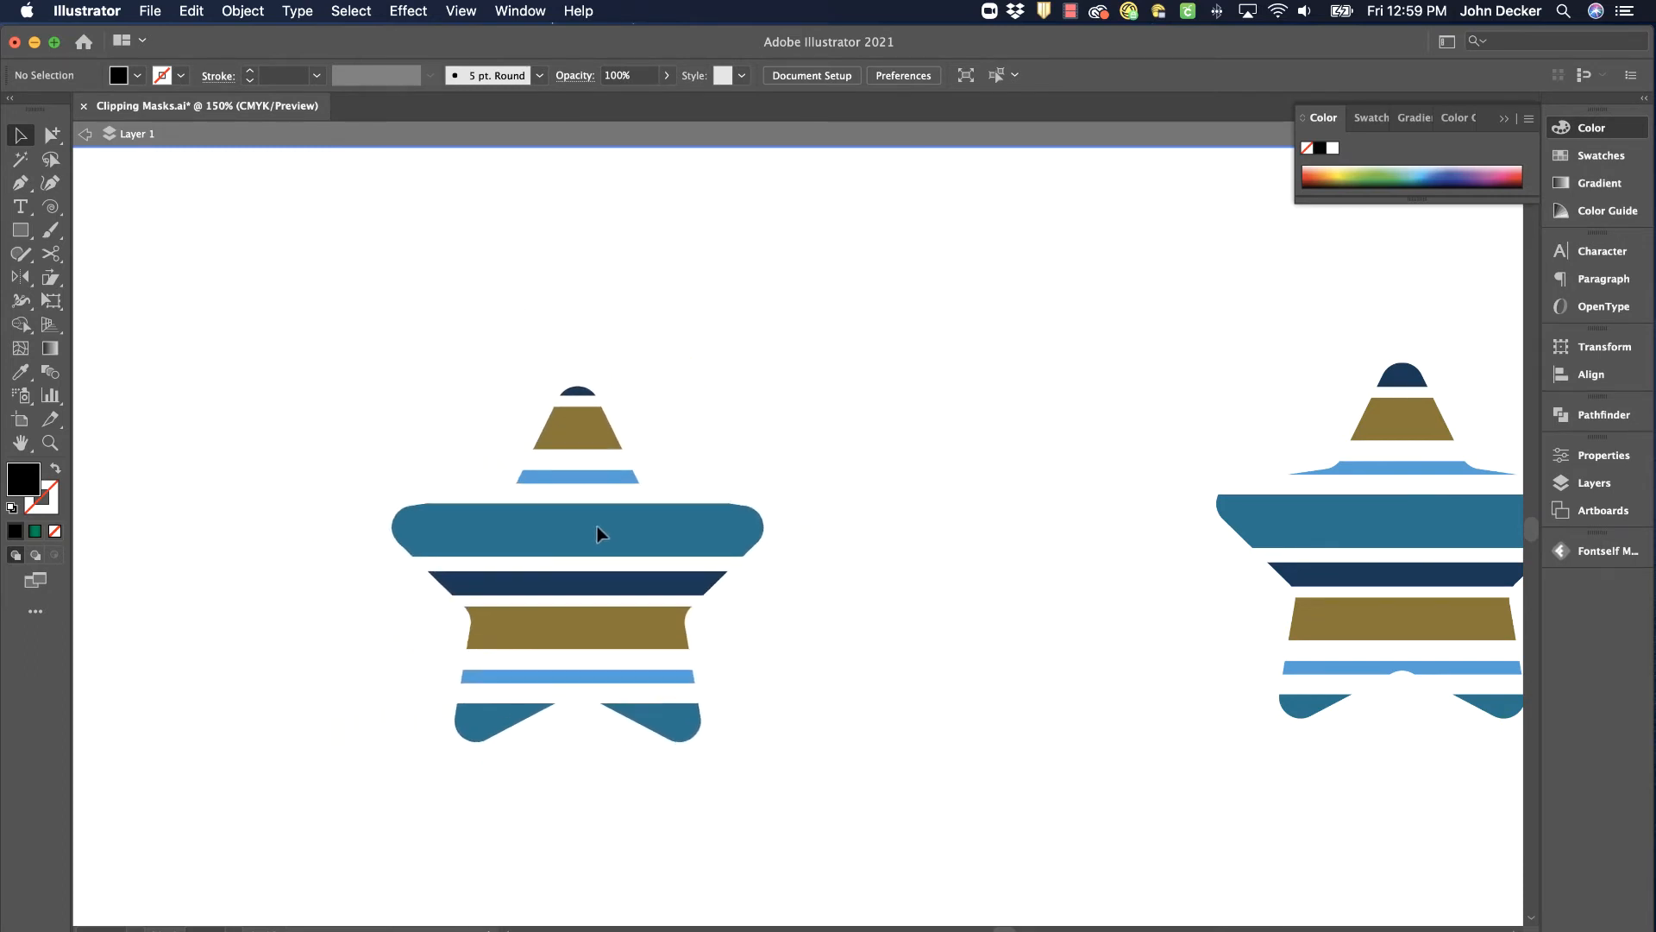
Step: Draw a large rectangle around the clipped striped star, fill it with golden yellow and place it behind the star
left_click(804, 425)
key("m")
left_click_drag(340, 239, 352, 278)
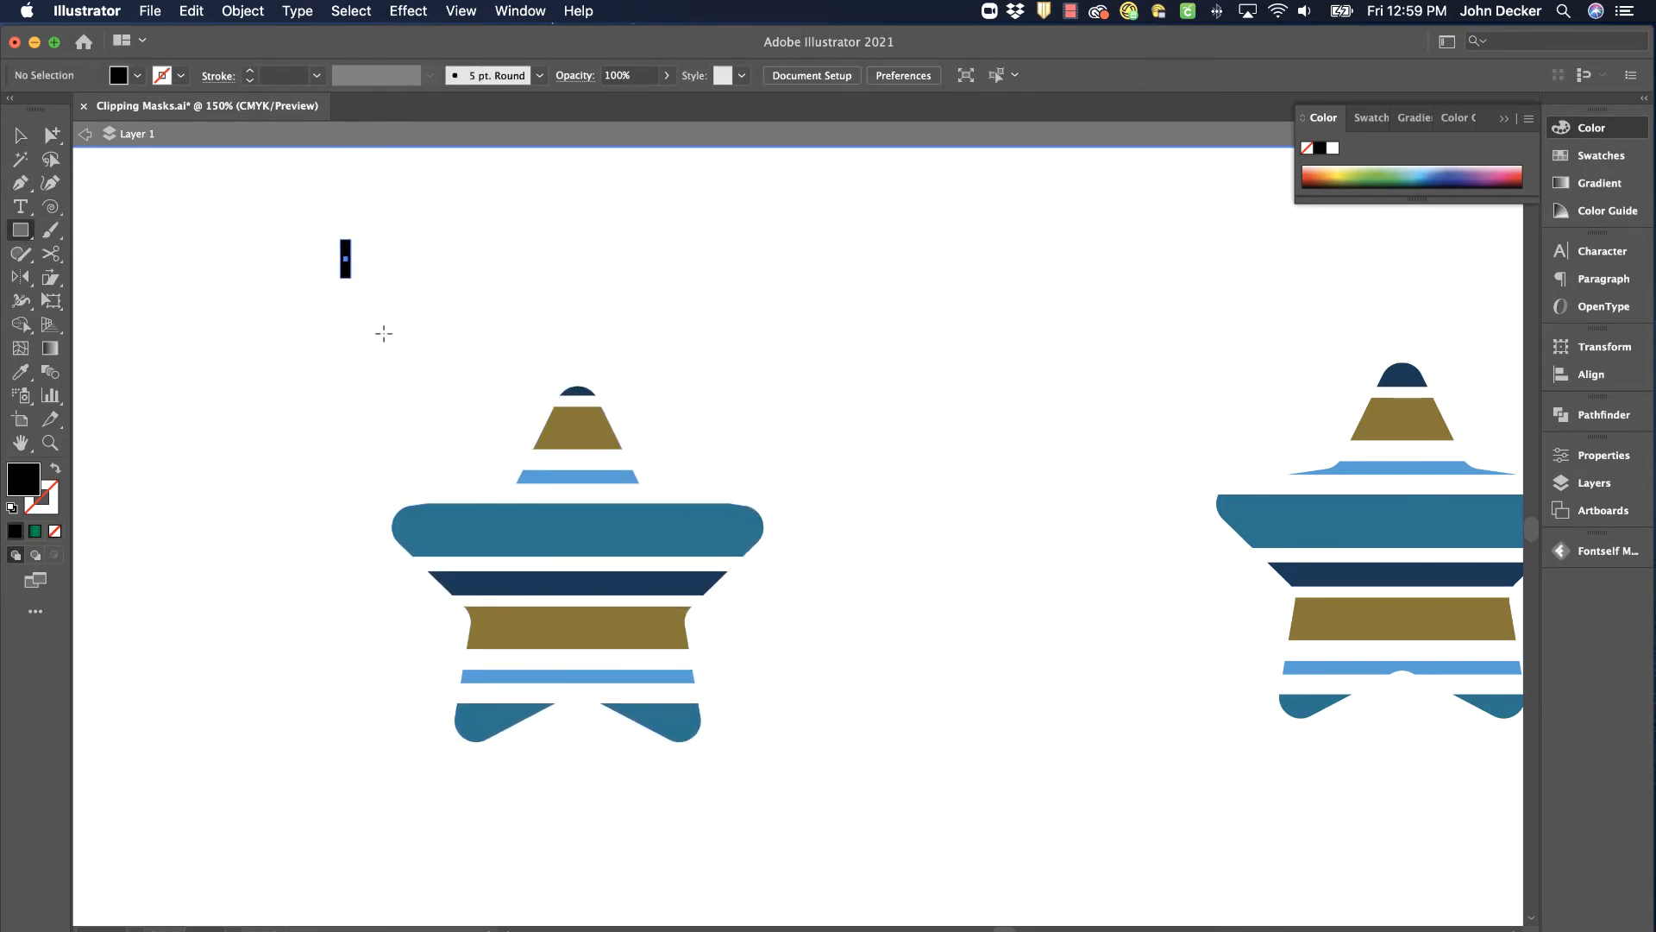
left_click_drag(384, 333, 859, 867)
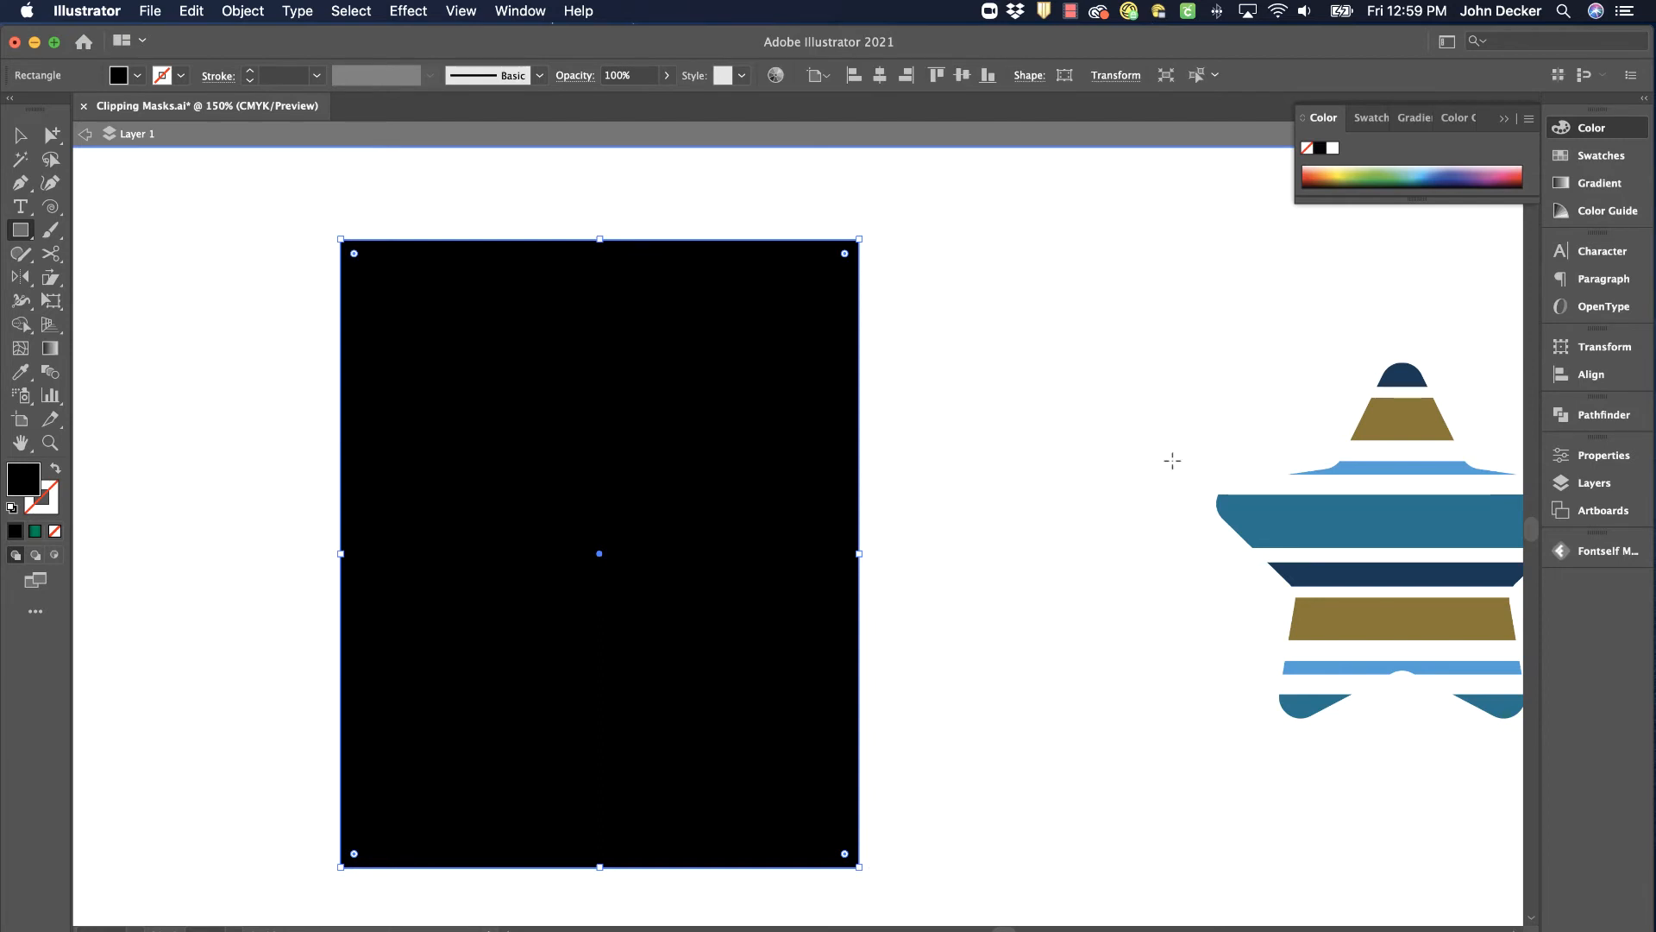
left_click(1334, 175)
key("ctrl+x")
key("ctrl+b")
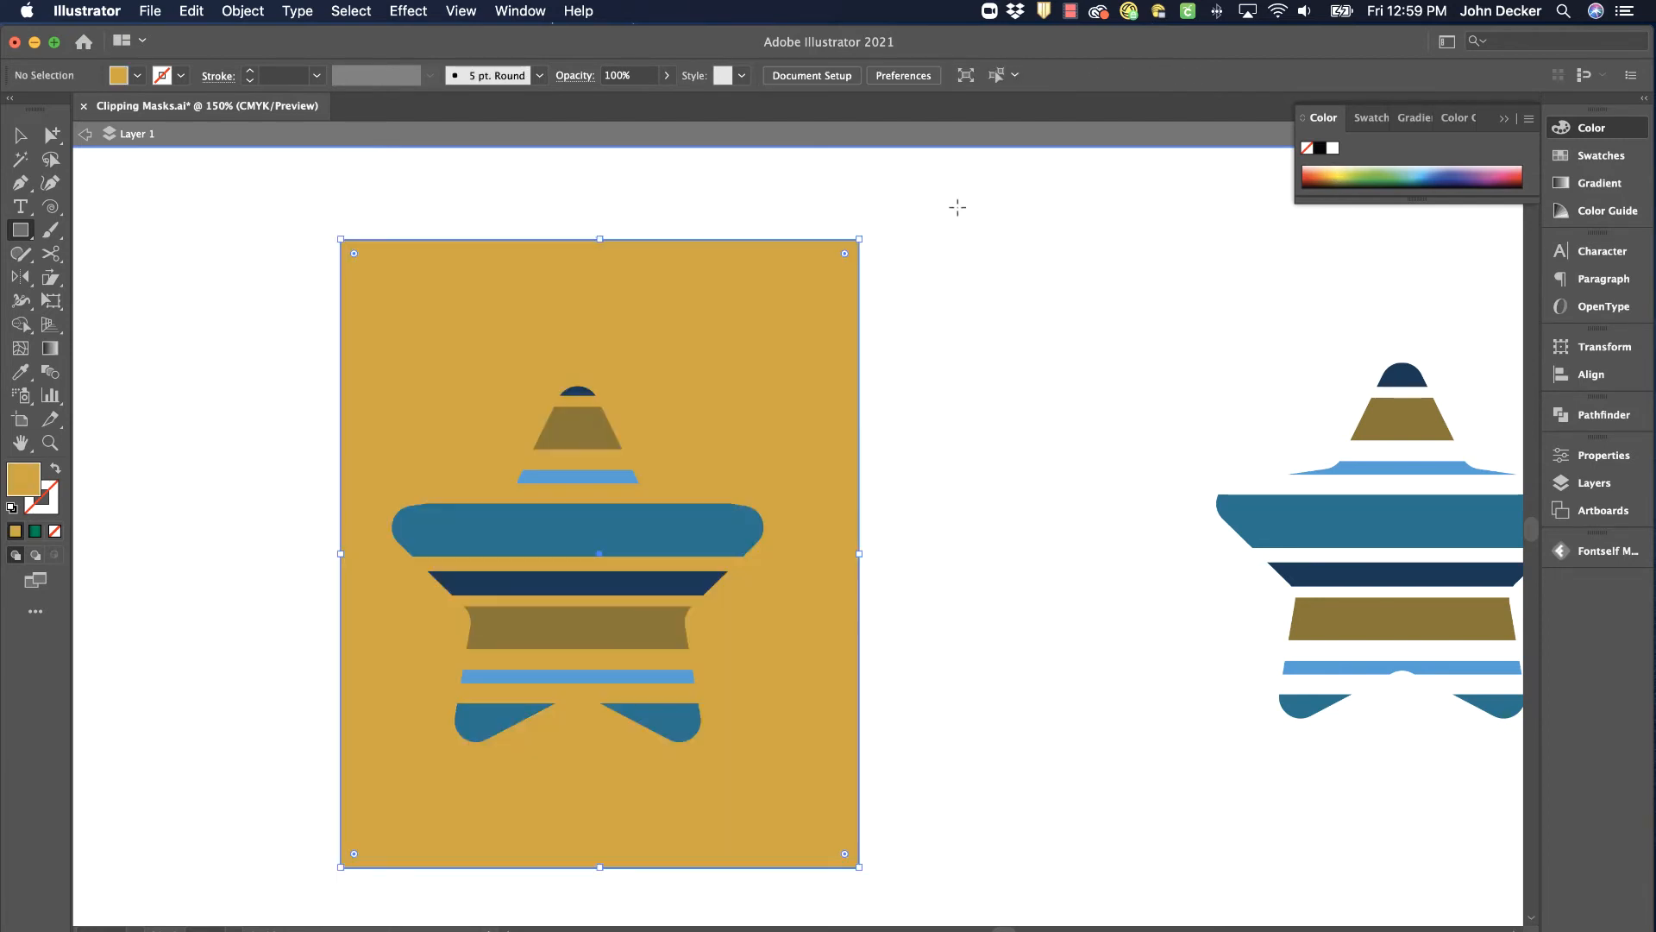
left_click(32, 134)
left_click(133, 288)
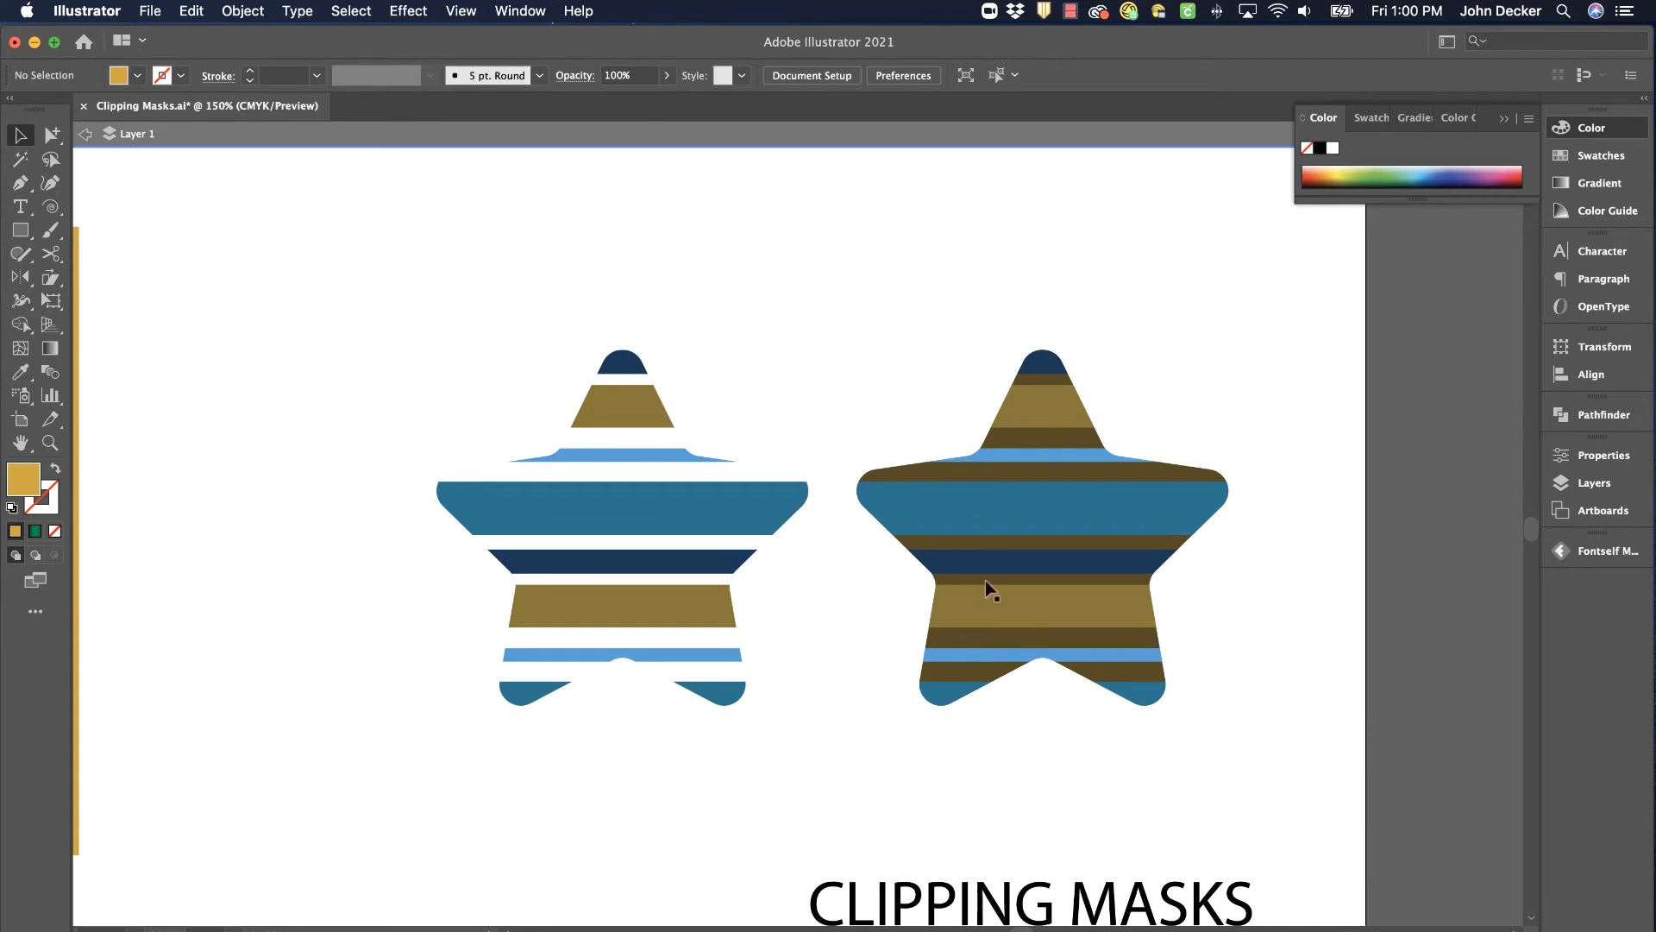
Step: Undo the golden rectangle, the clipped star's move and the clipping mask
left_click_drag(197, 280, 287, 287)
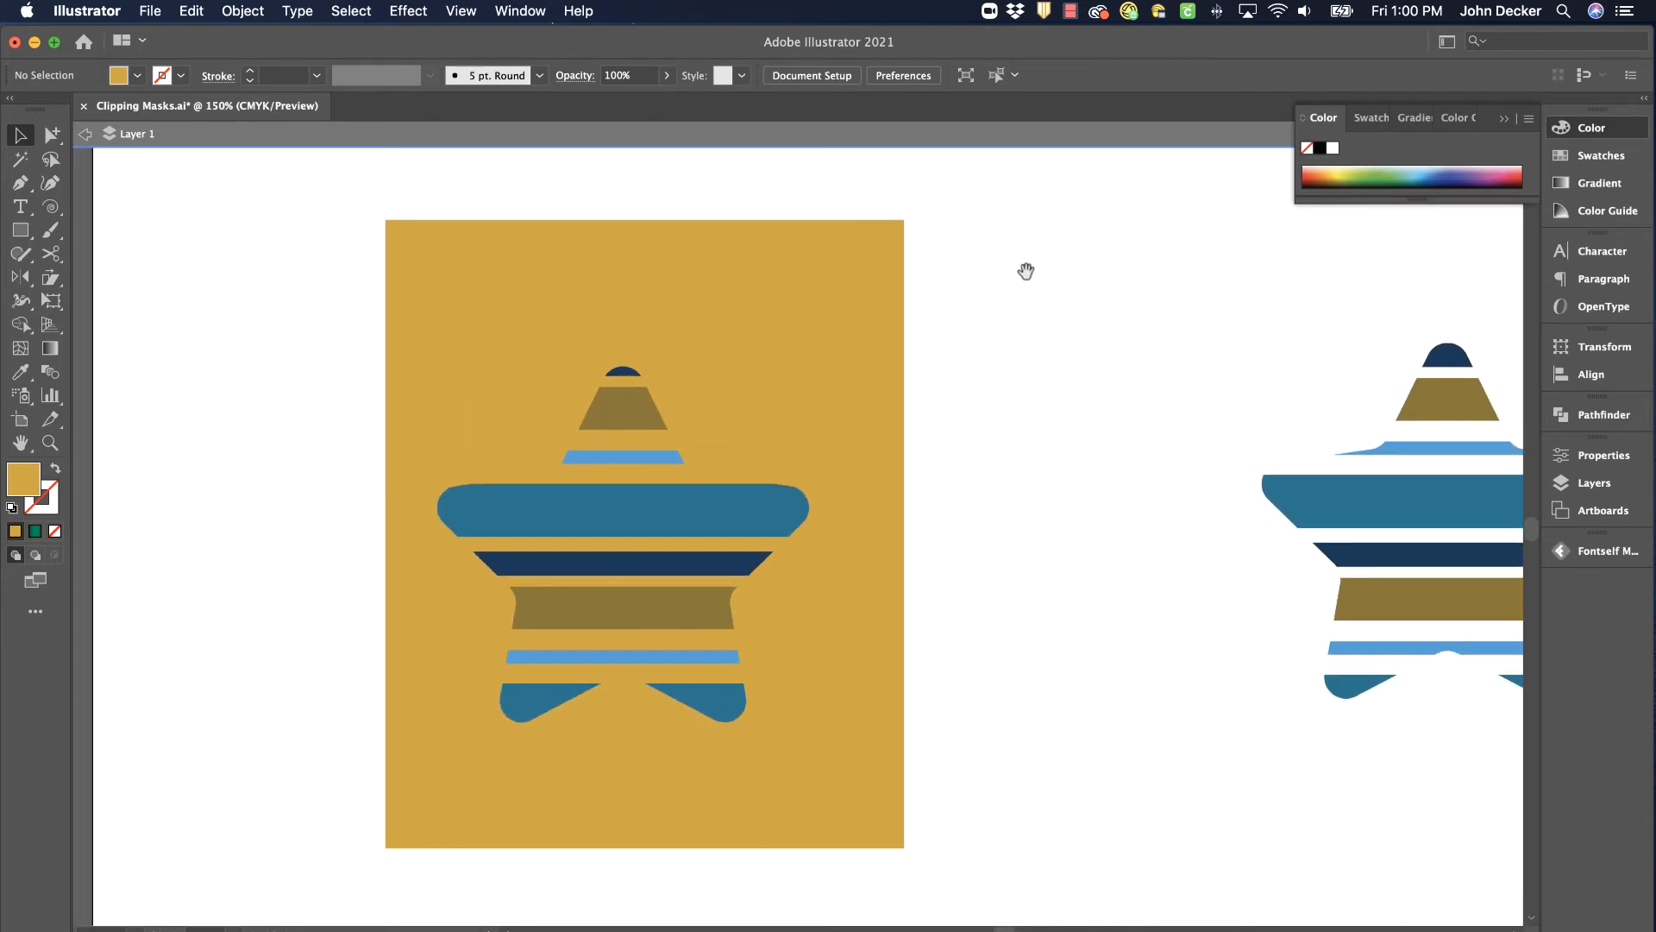
key("super+z")
key("super+f")
key("super+z")
key("super+z")
key("super+z")
key("super+z")
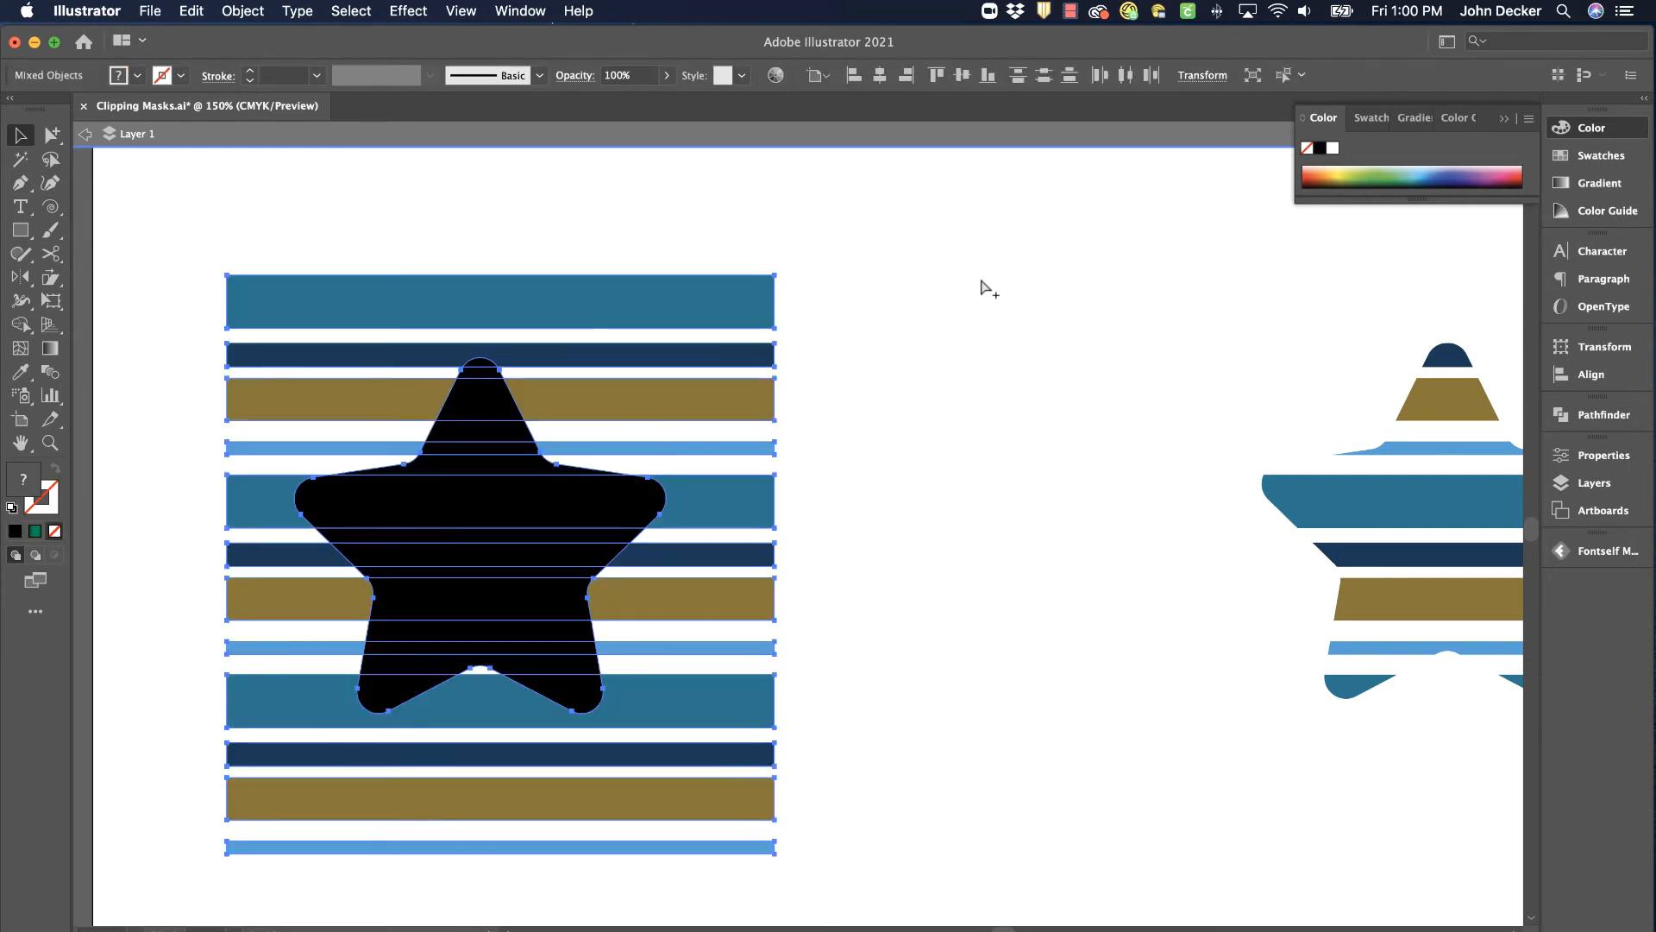
Step: Move the black star off the stripes into the empty space beside them, and check the stripe group in outline view
left_click(917, 289)
left_click(518, 481)
left_click_drag(517, 481, 1070, 445)
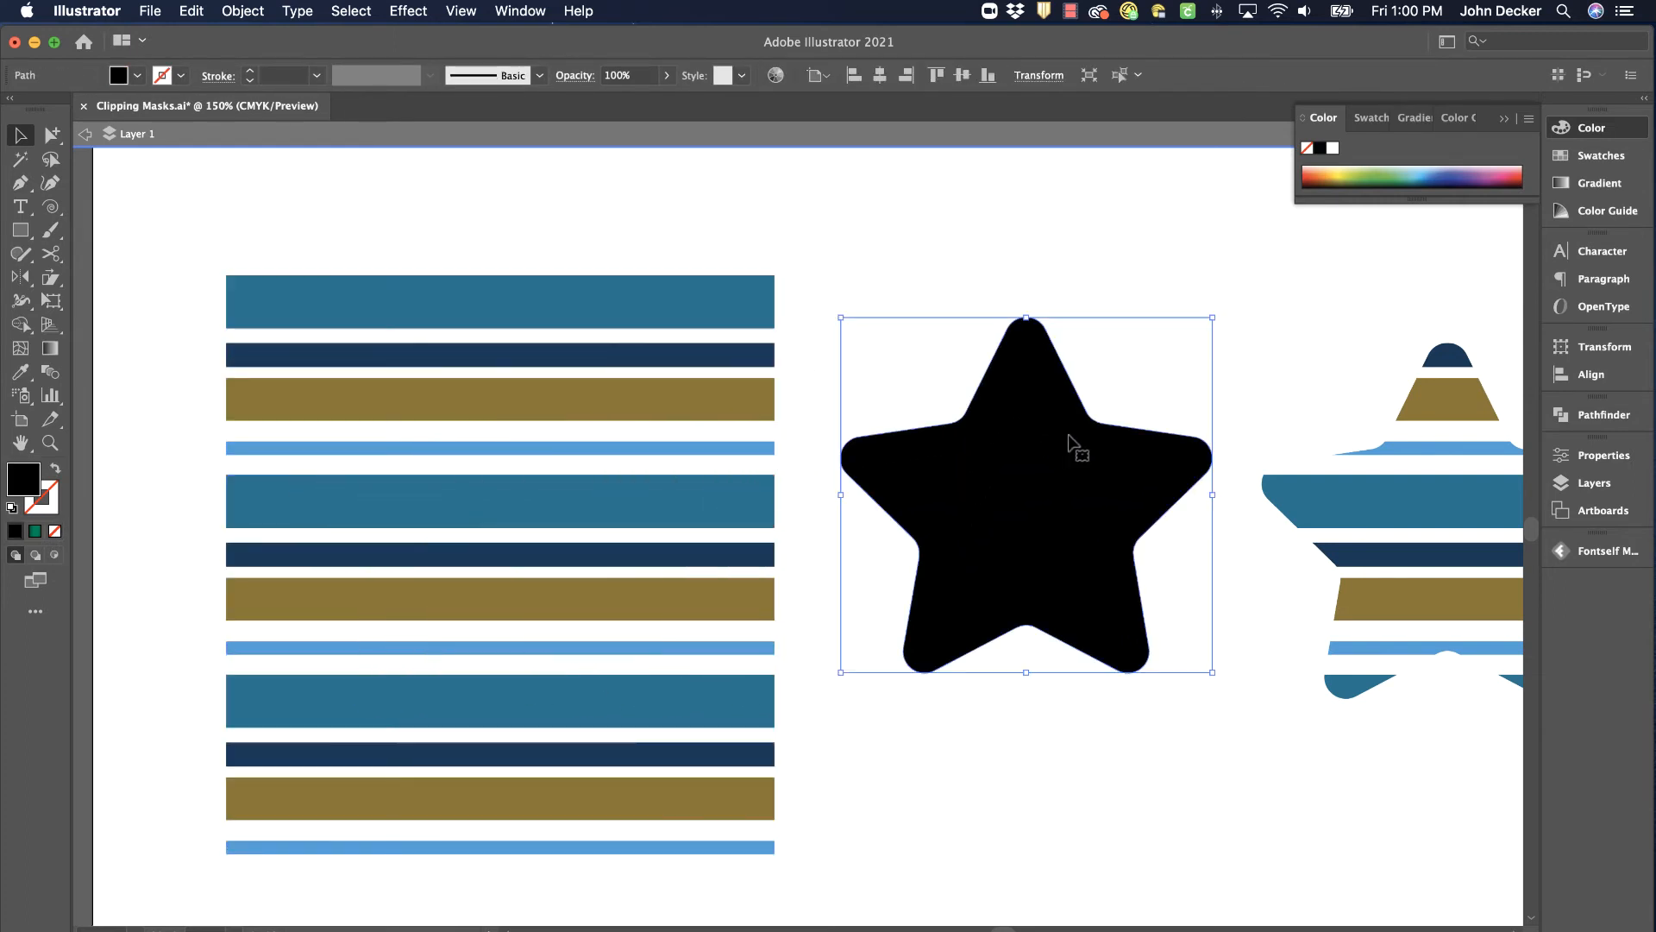
left_click(585, 316)
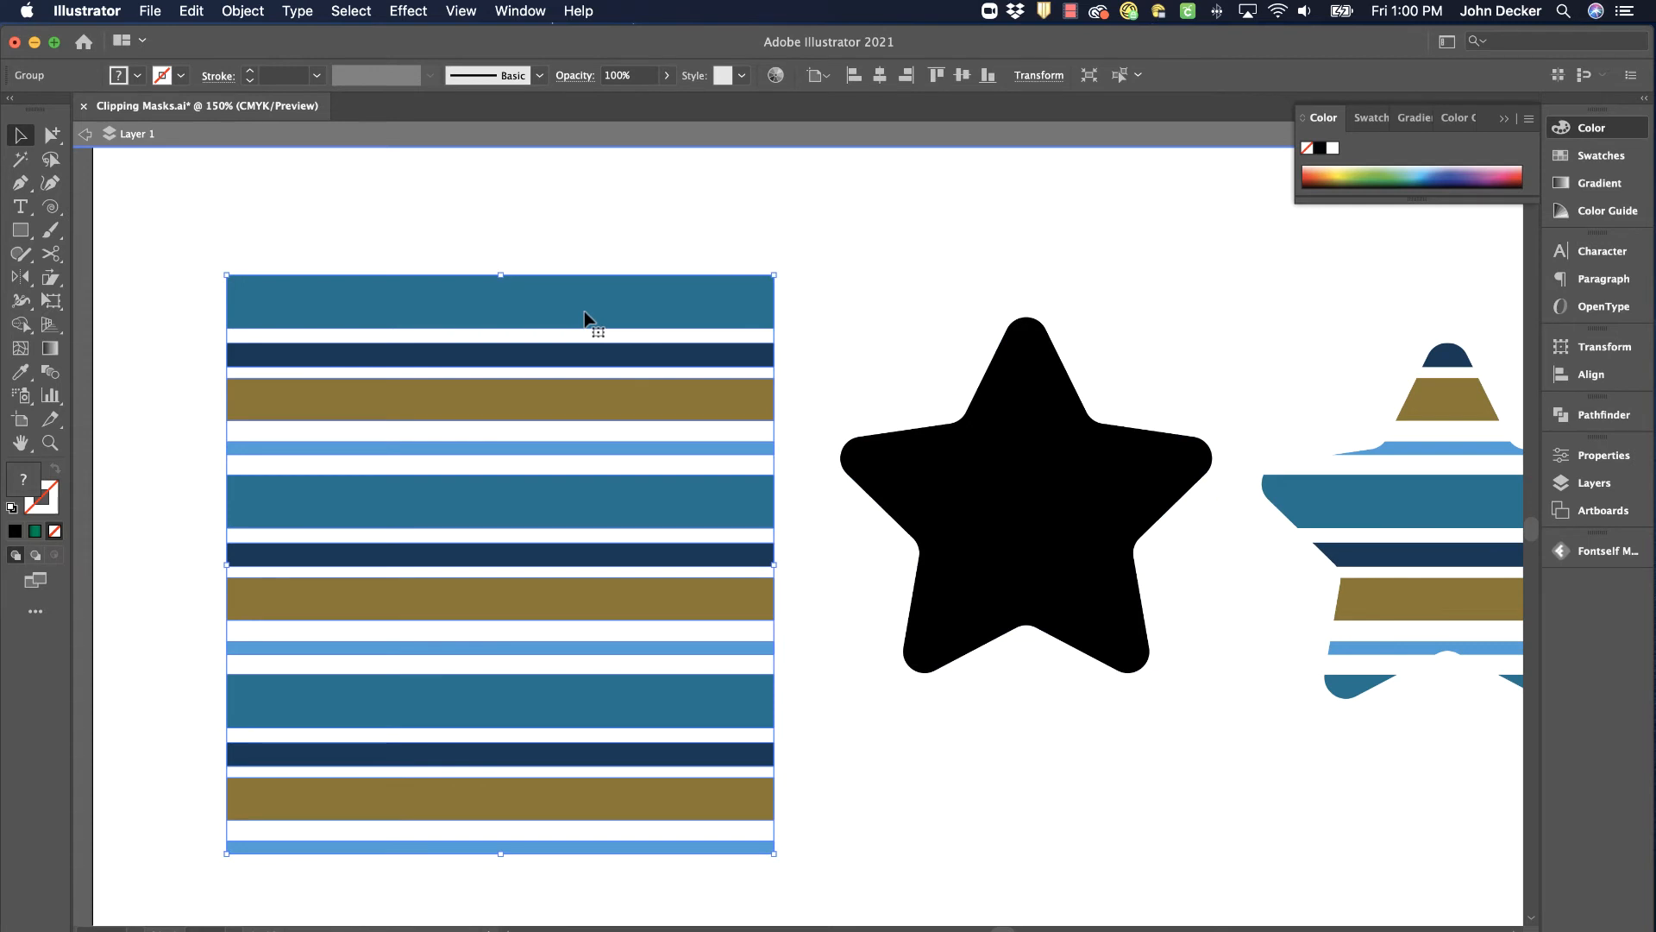
key("super+y")
key("super+y")
Step: Move the black star slightly down and fill it with light green
left_click(1033, 373)
left_click_drag(1052, 369, 1053, 389)
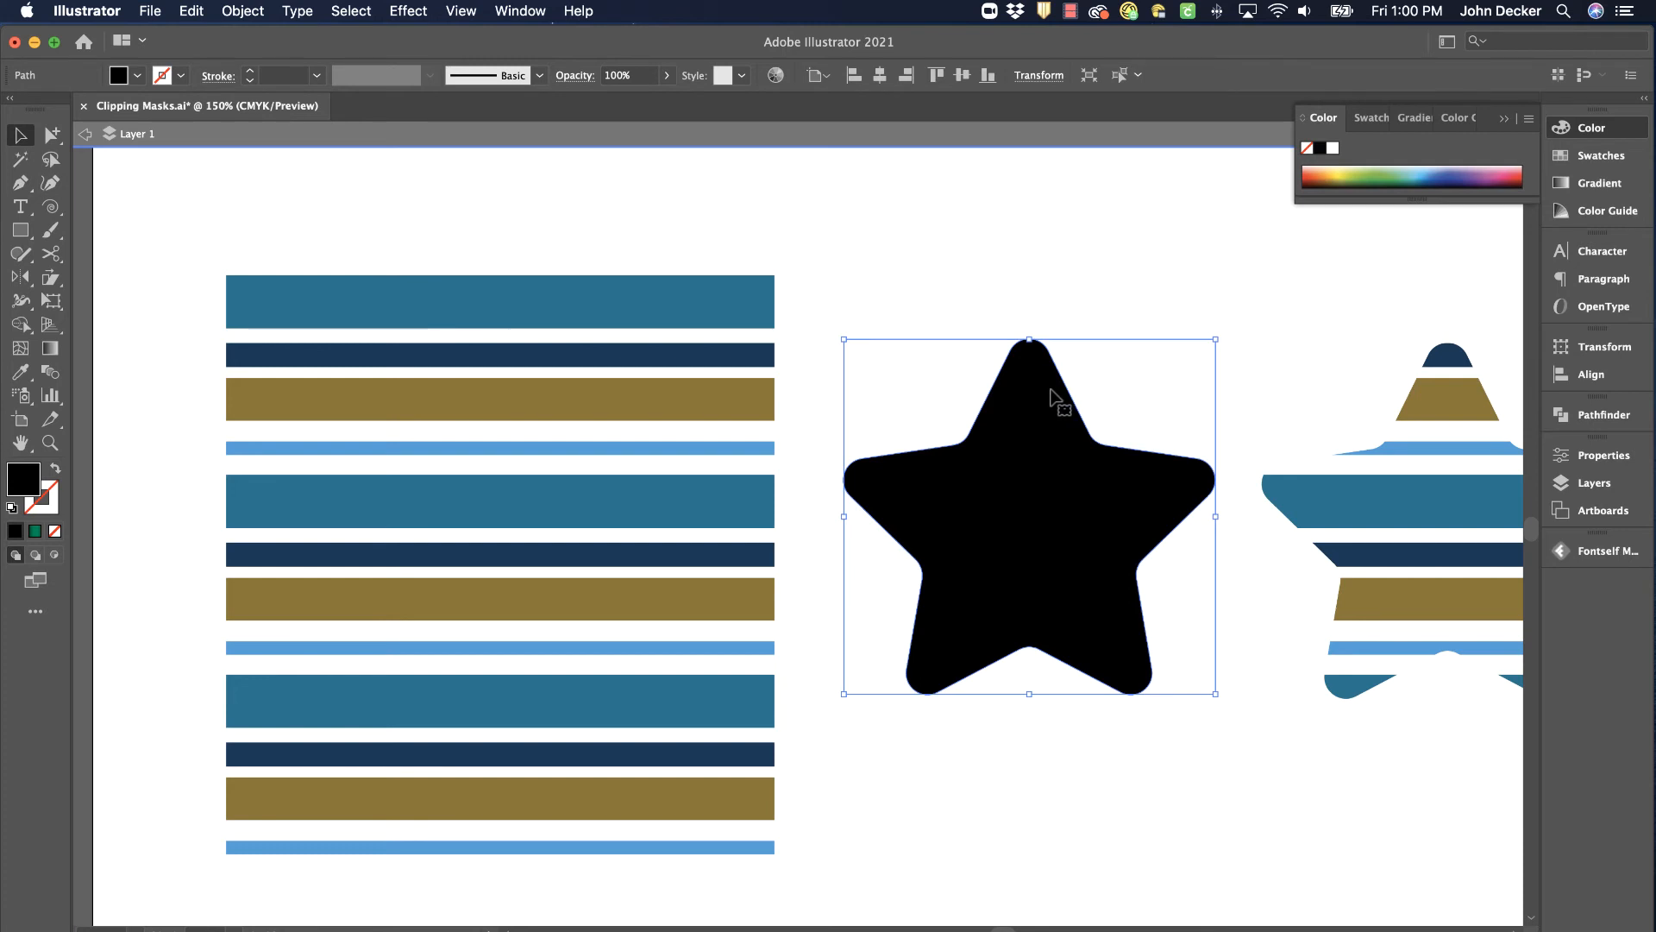
left_click(1382, 173)
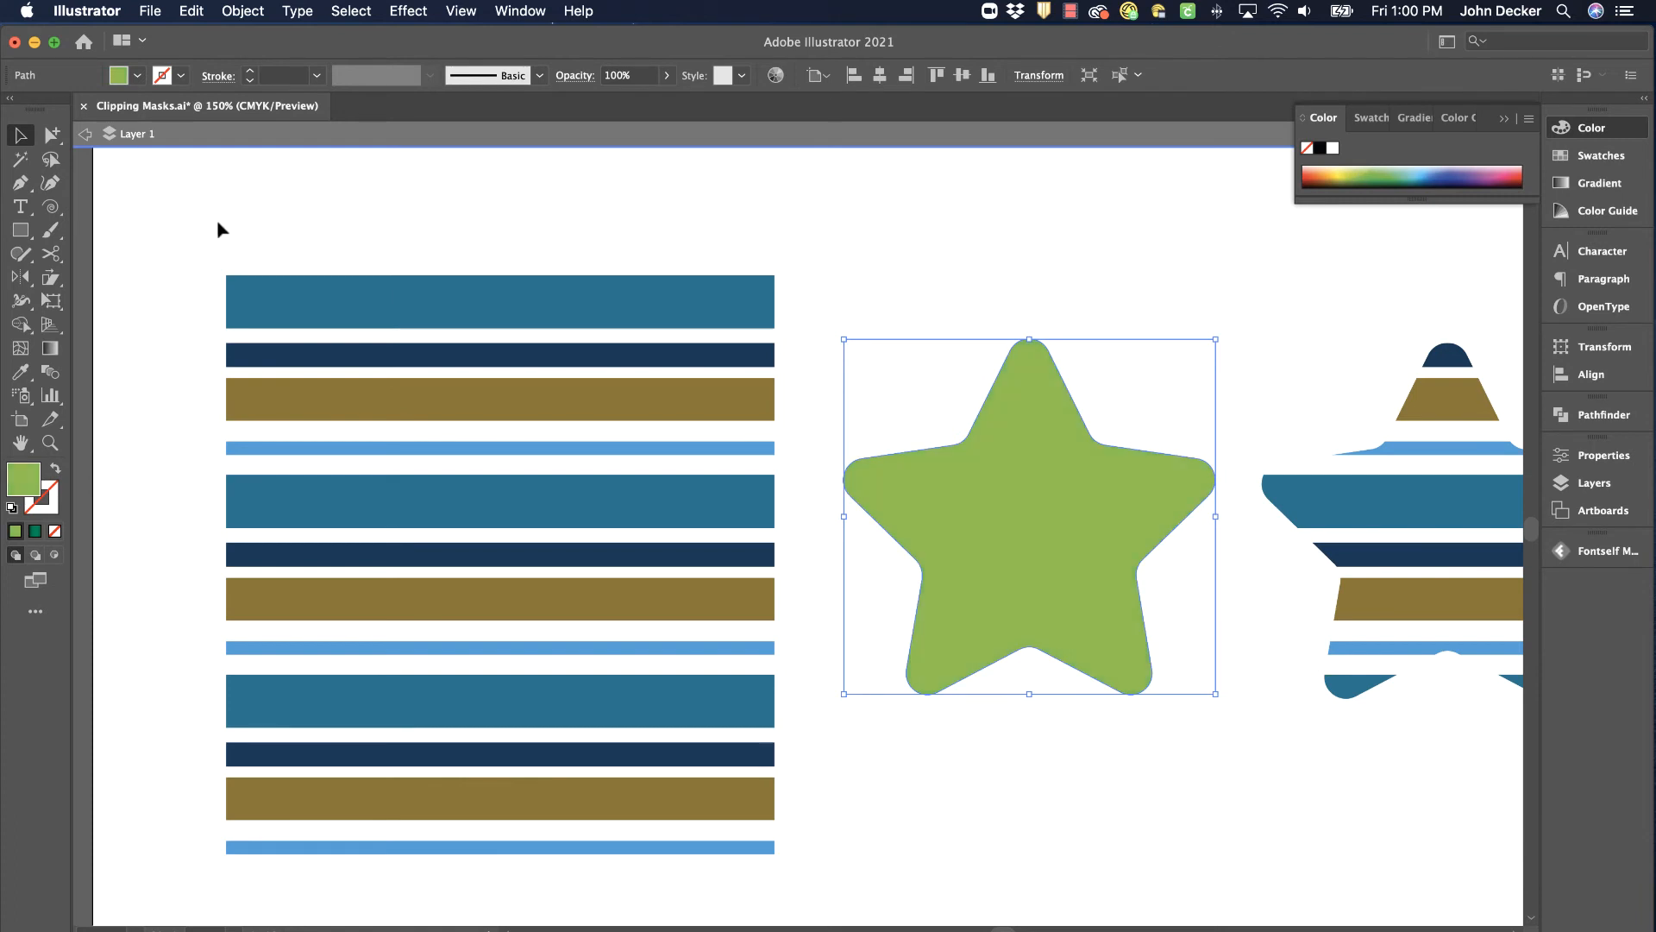
left_click(746, 221)
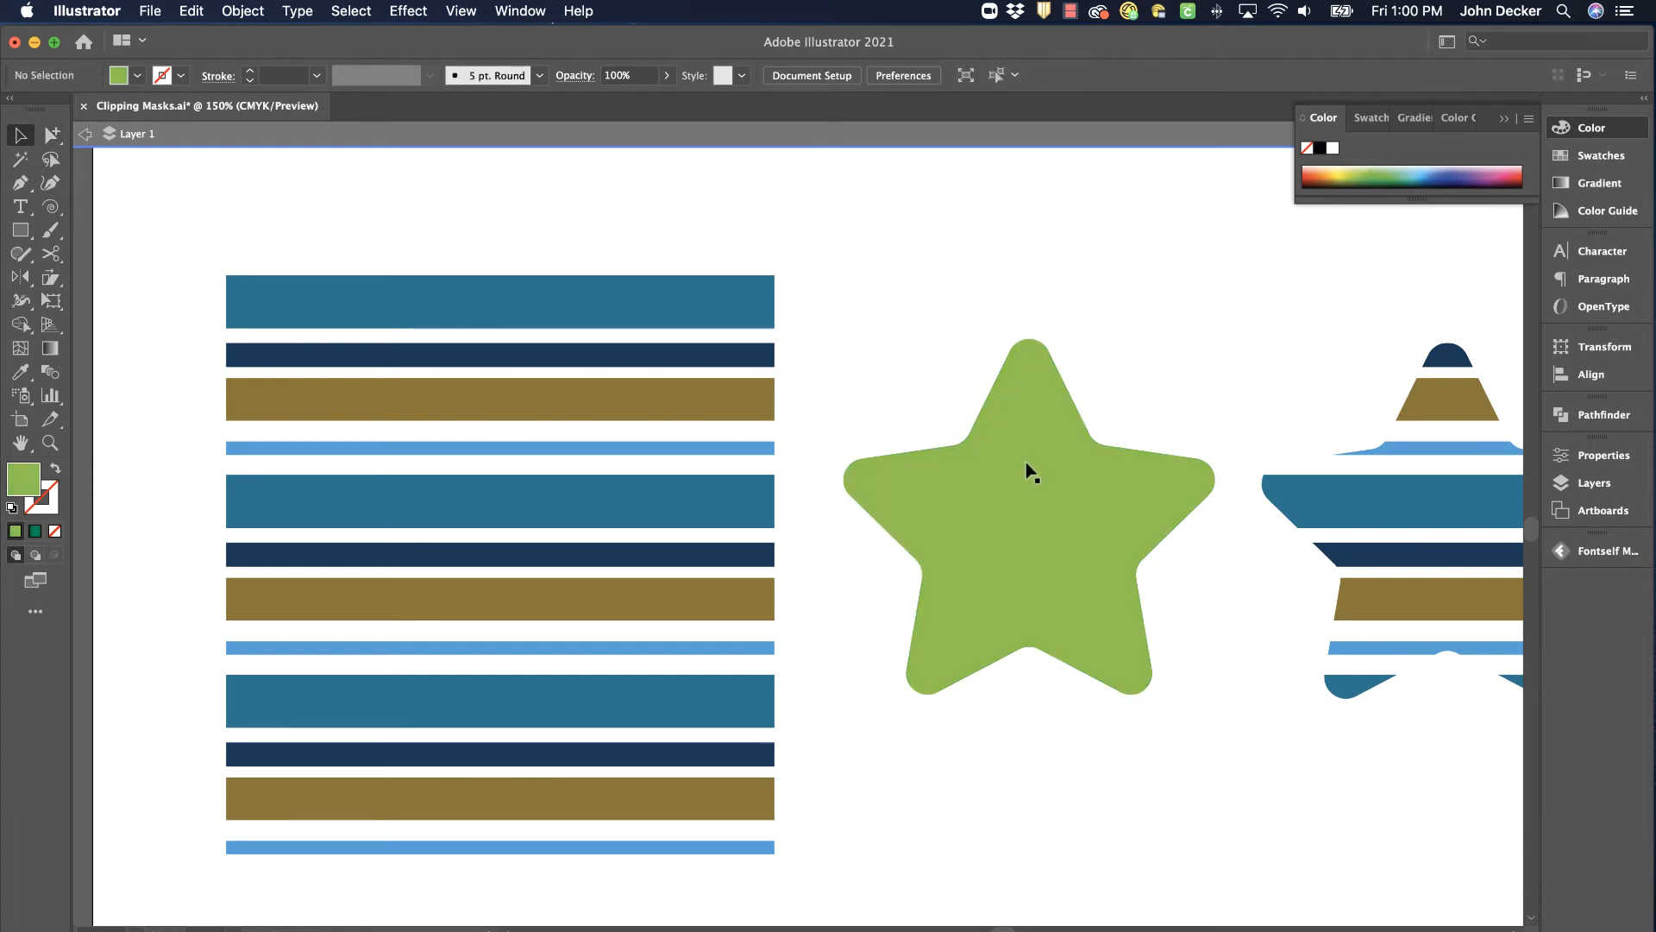
Step: Move the green star over the horizontal stripes and send it to the back
left_click_drag(1026, 466, 531, 514)
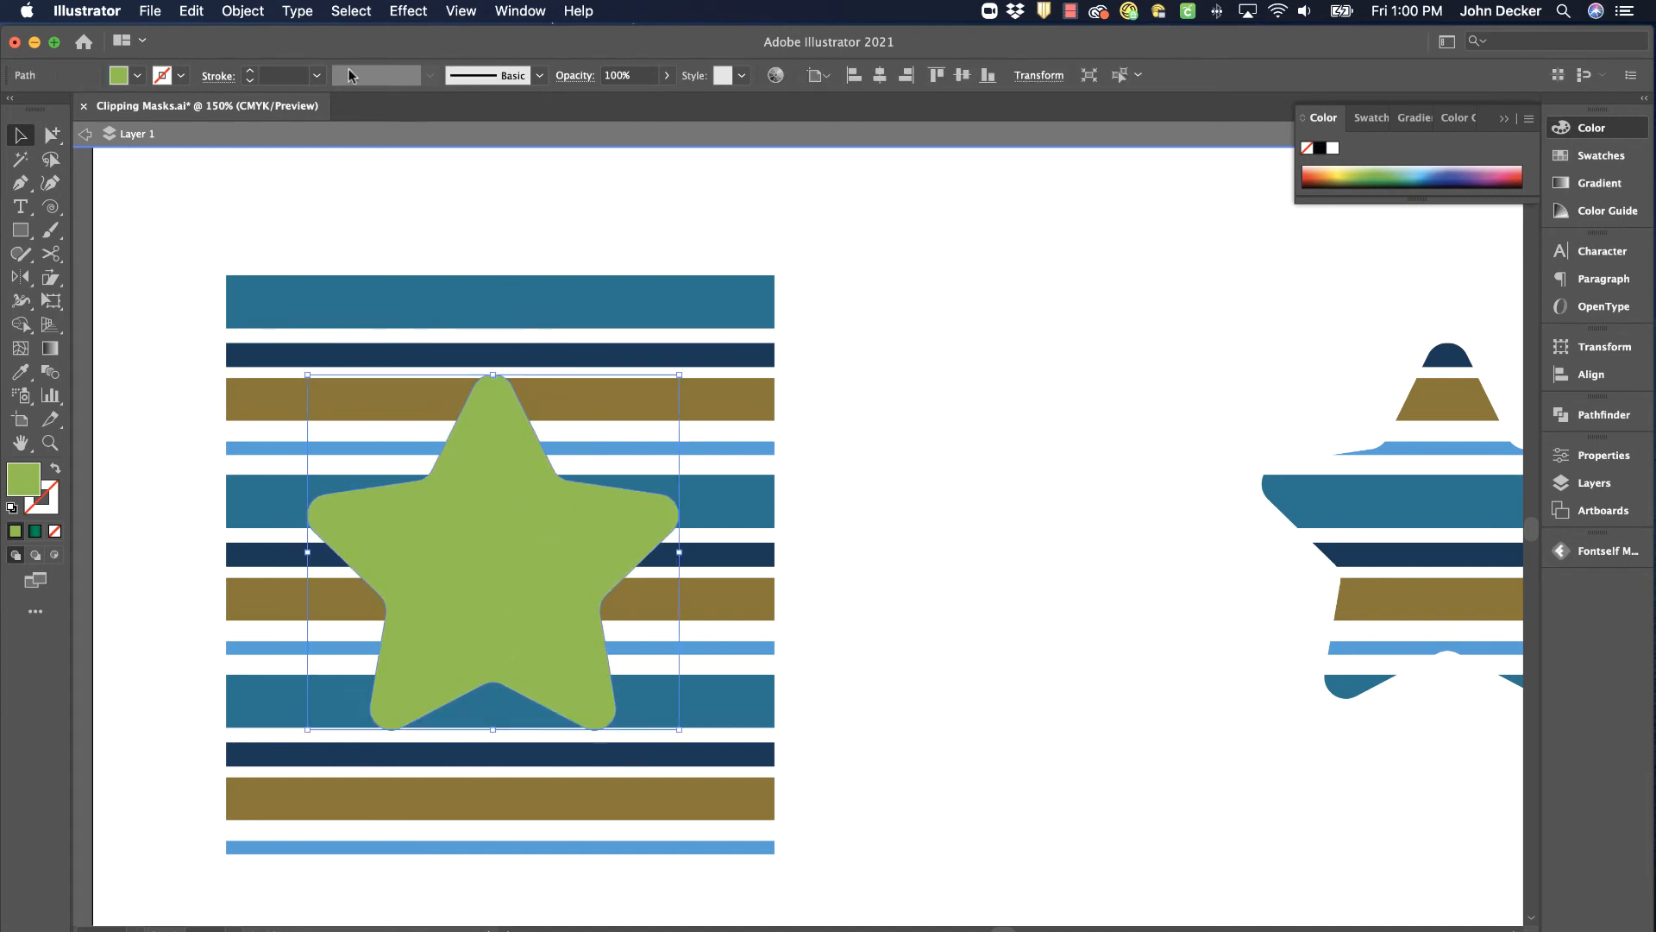
left_click(256, 11)
mouse_move(259, 53)
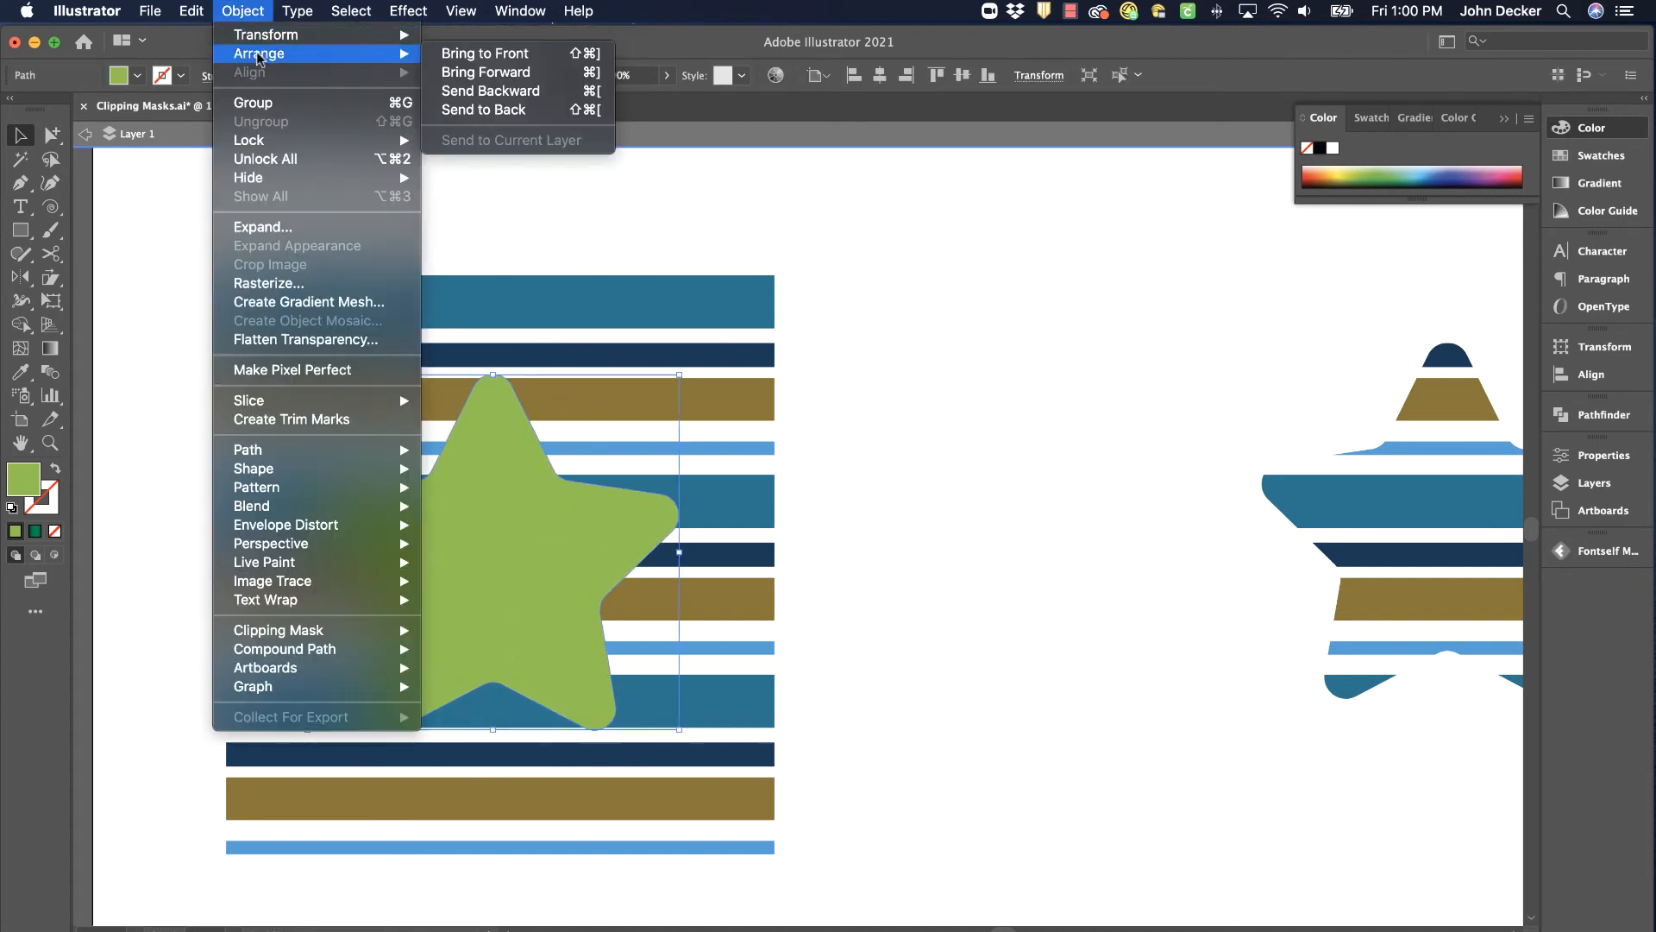
left_click(477, 111)
Step: Move the green star up behind the stripes, and paste a copy of it in front of them at the same position
left_click(997, 366)
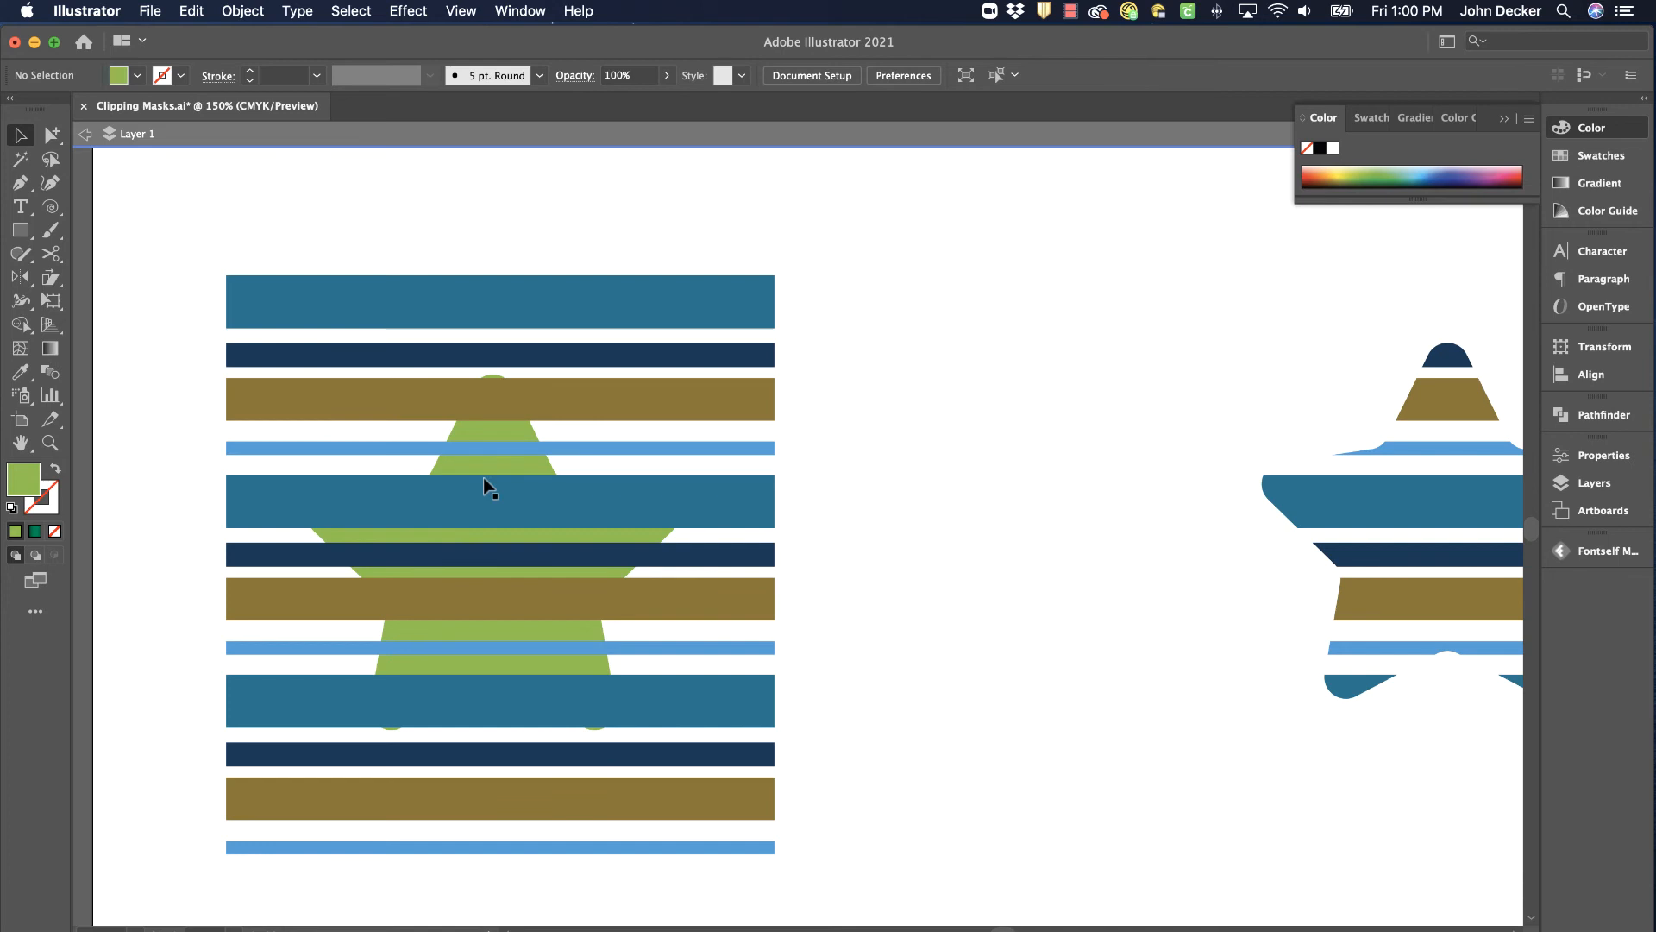
left_click(457, 465)
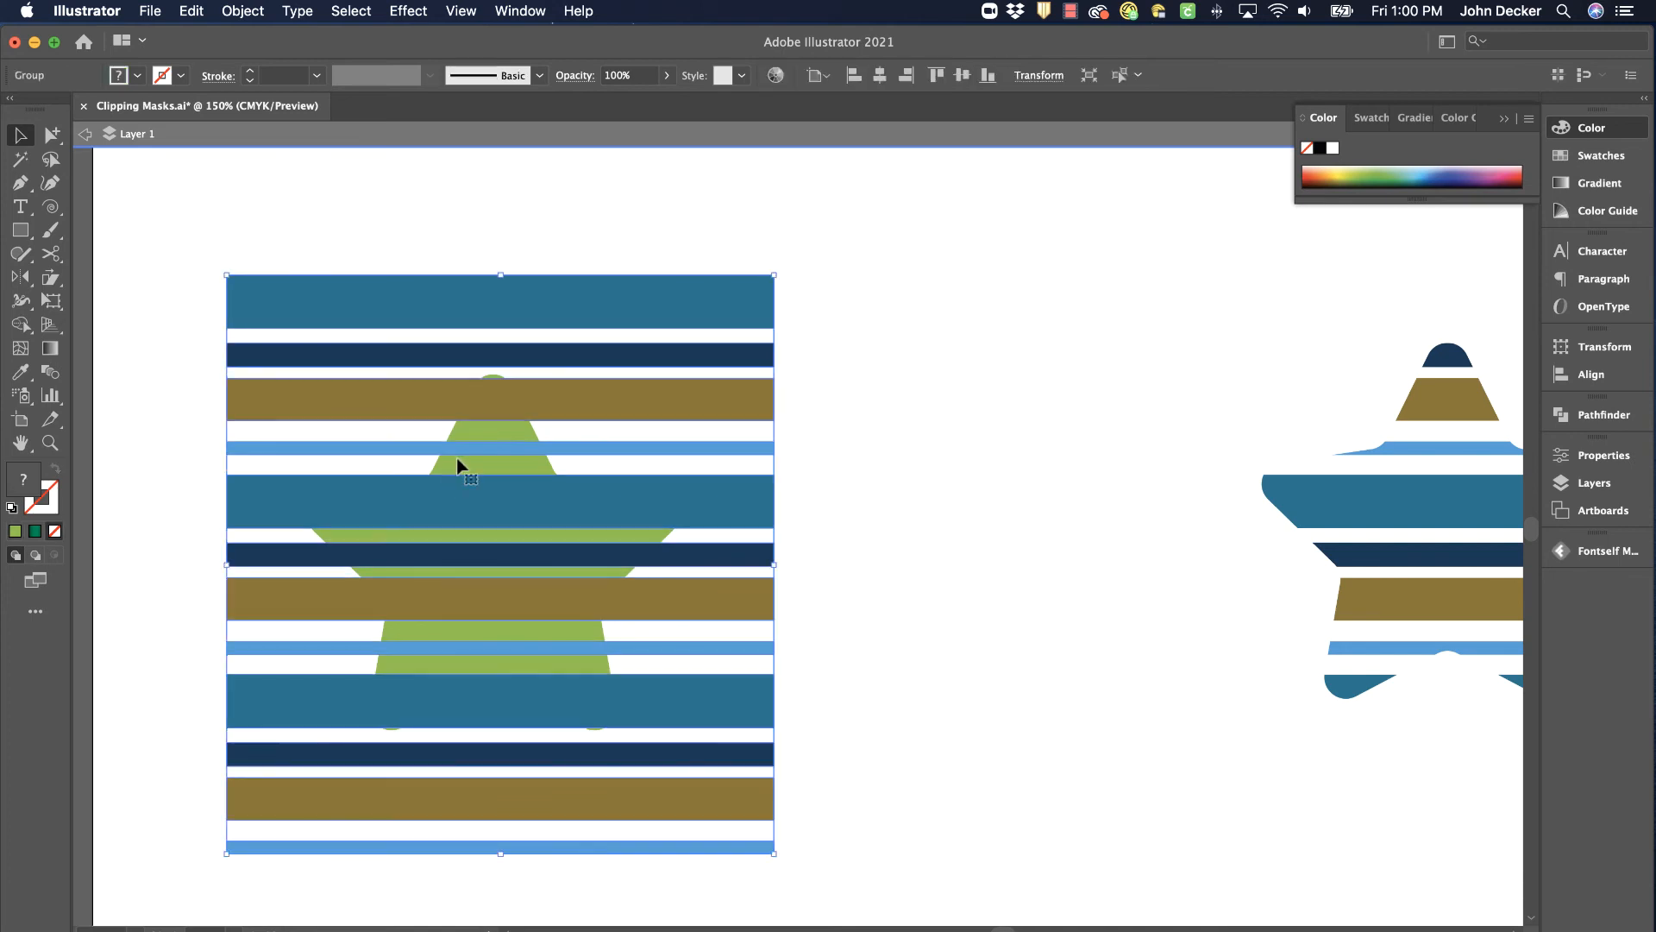
left_click(462, 467)
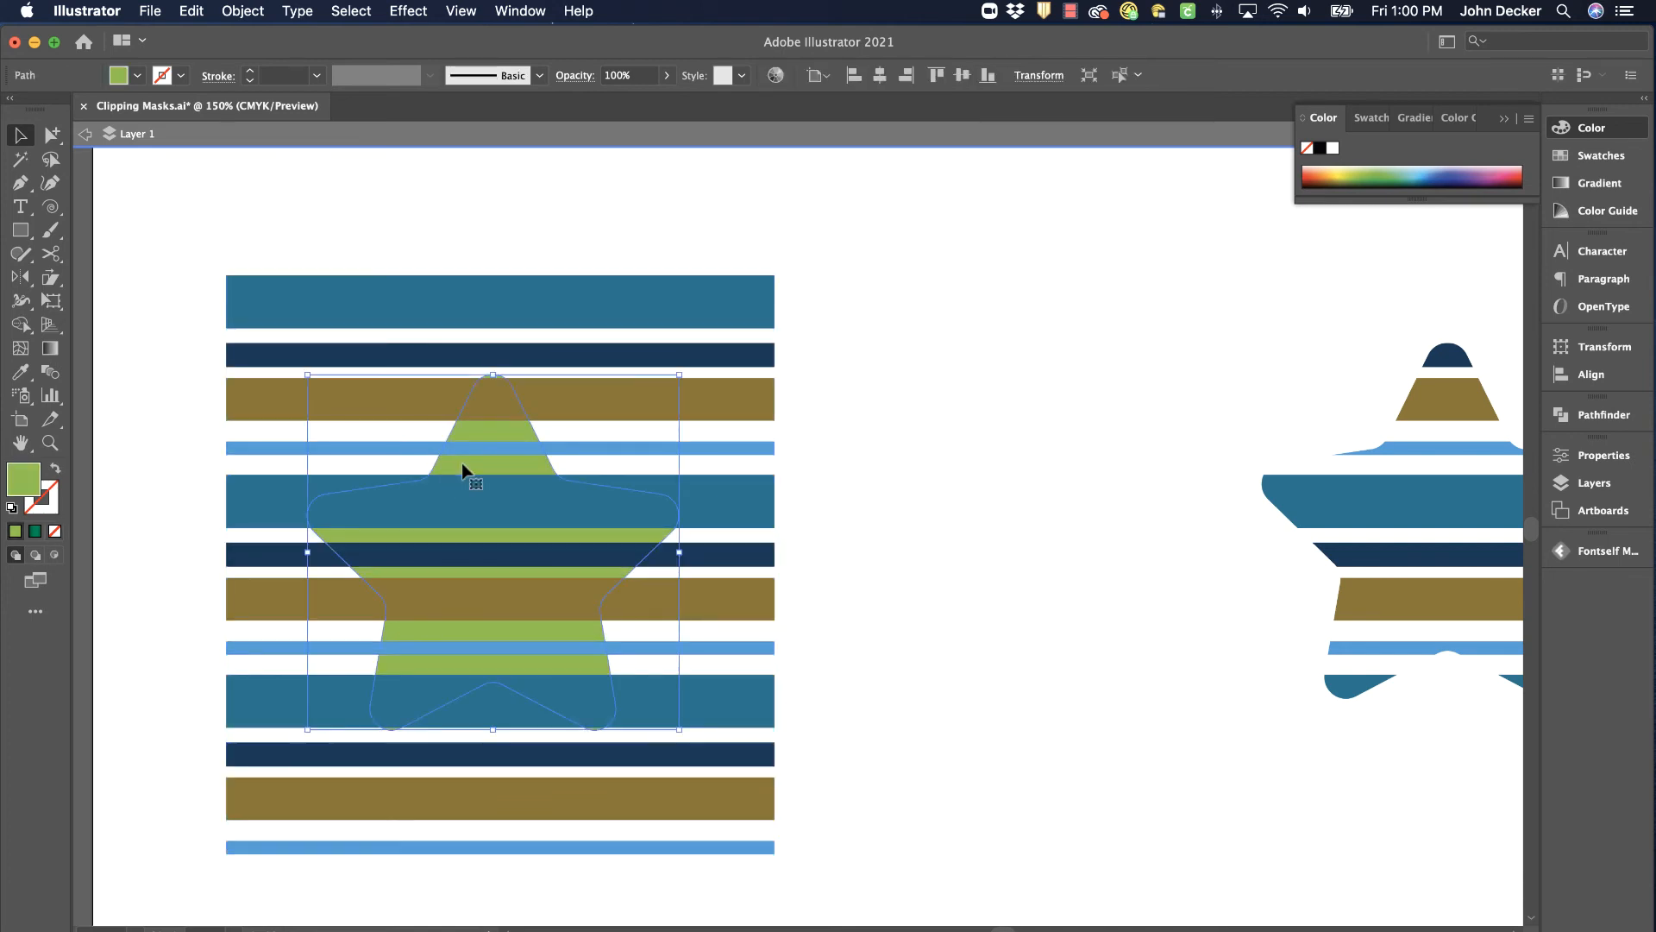
left_click_drag(463, 470, 473, 403)
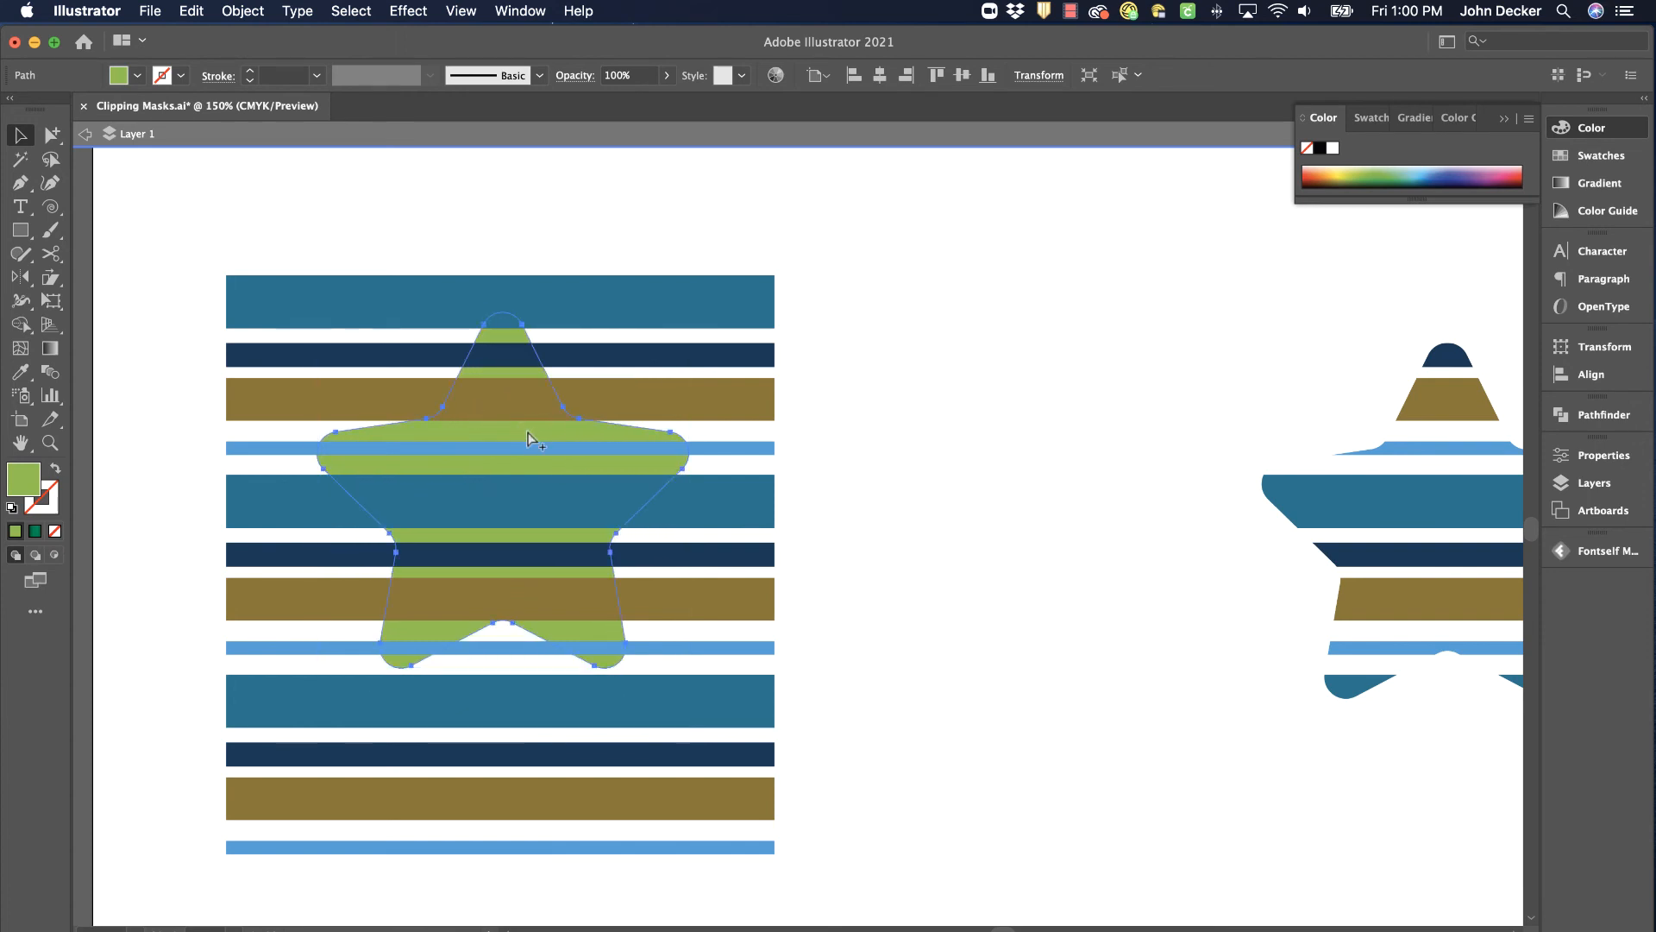
left_click(471, 201)
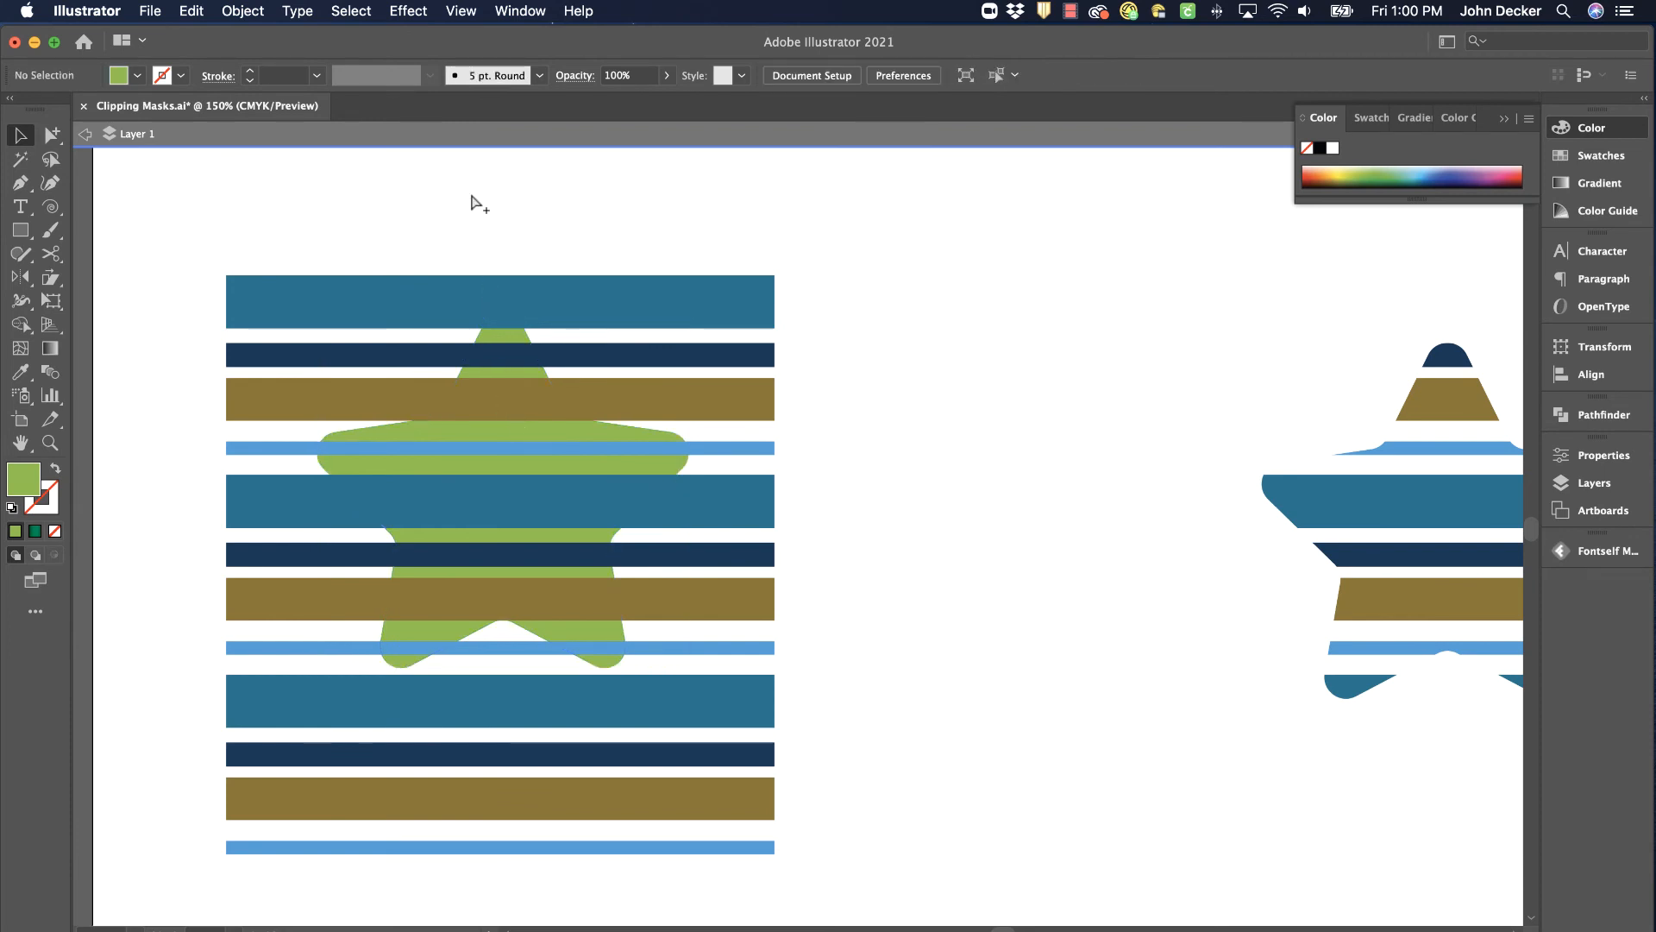
key("super+z")
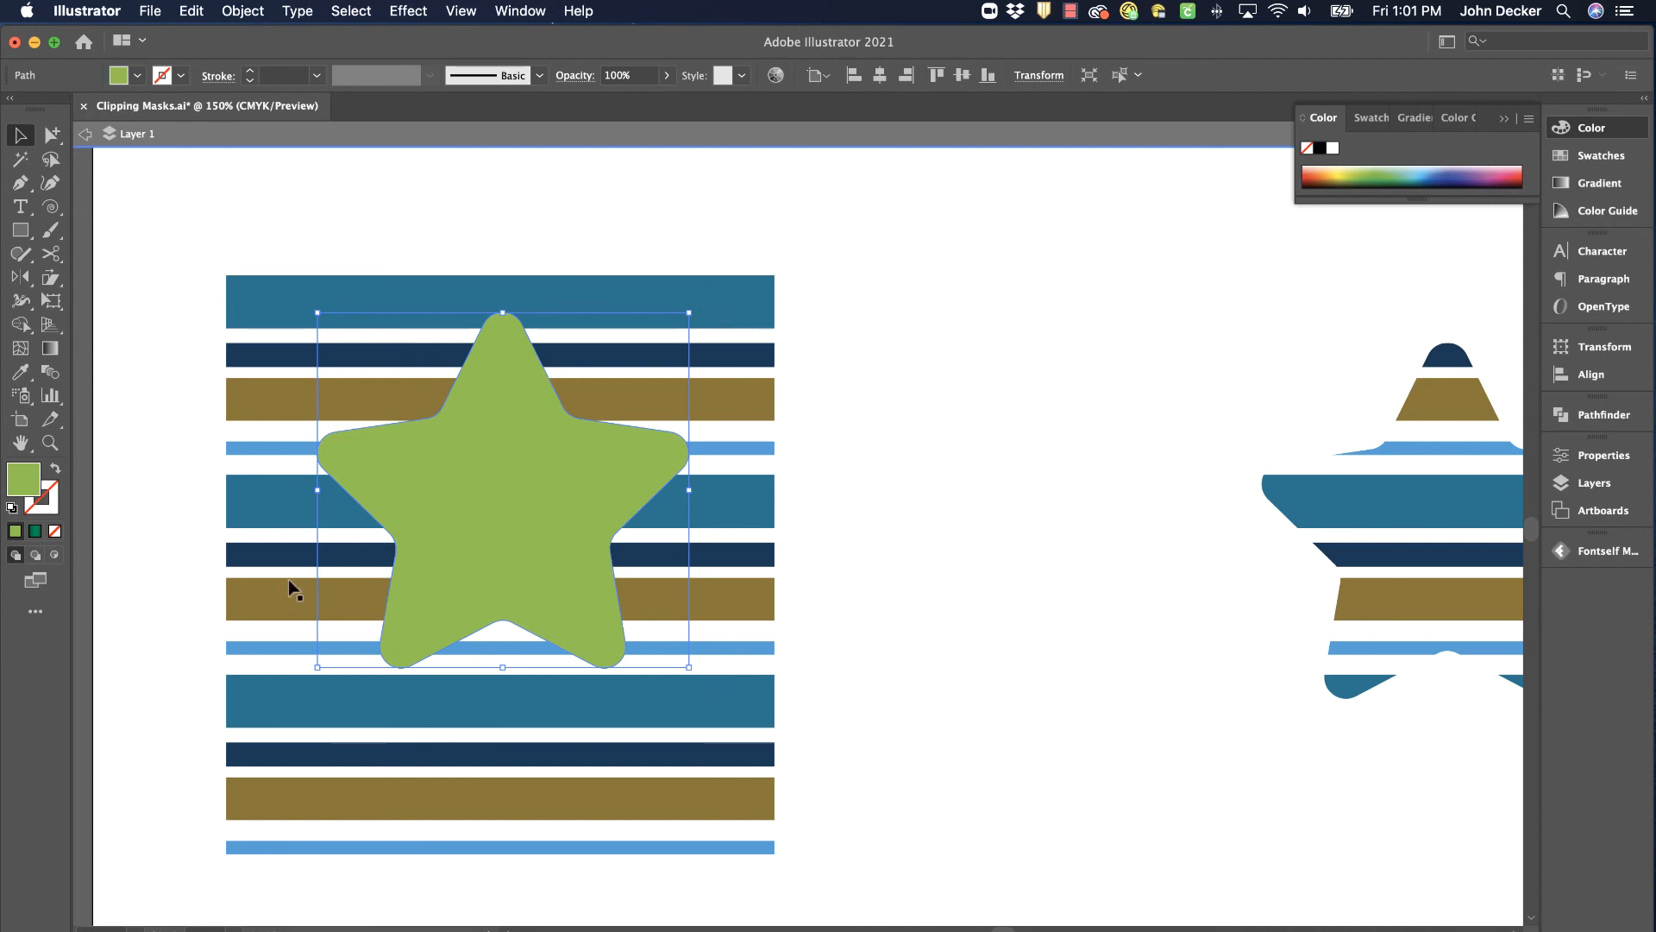
Step: Make a clipping mask from the front green star, the stripes and the green star behind them
mouse_move(821, 245)
left_mouse_down()
mouse_move(203, 740)
mouse_move(181, 785)
left_mouse_up()
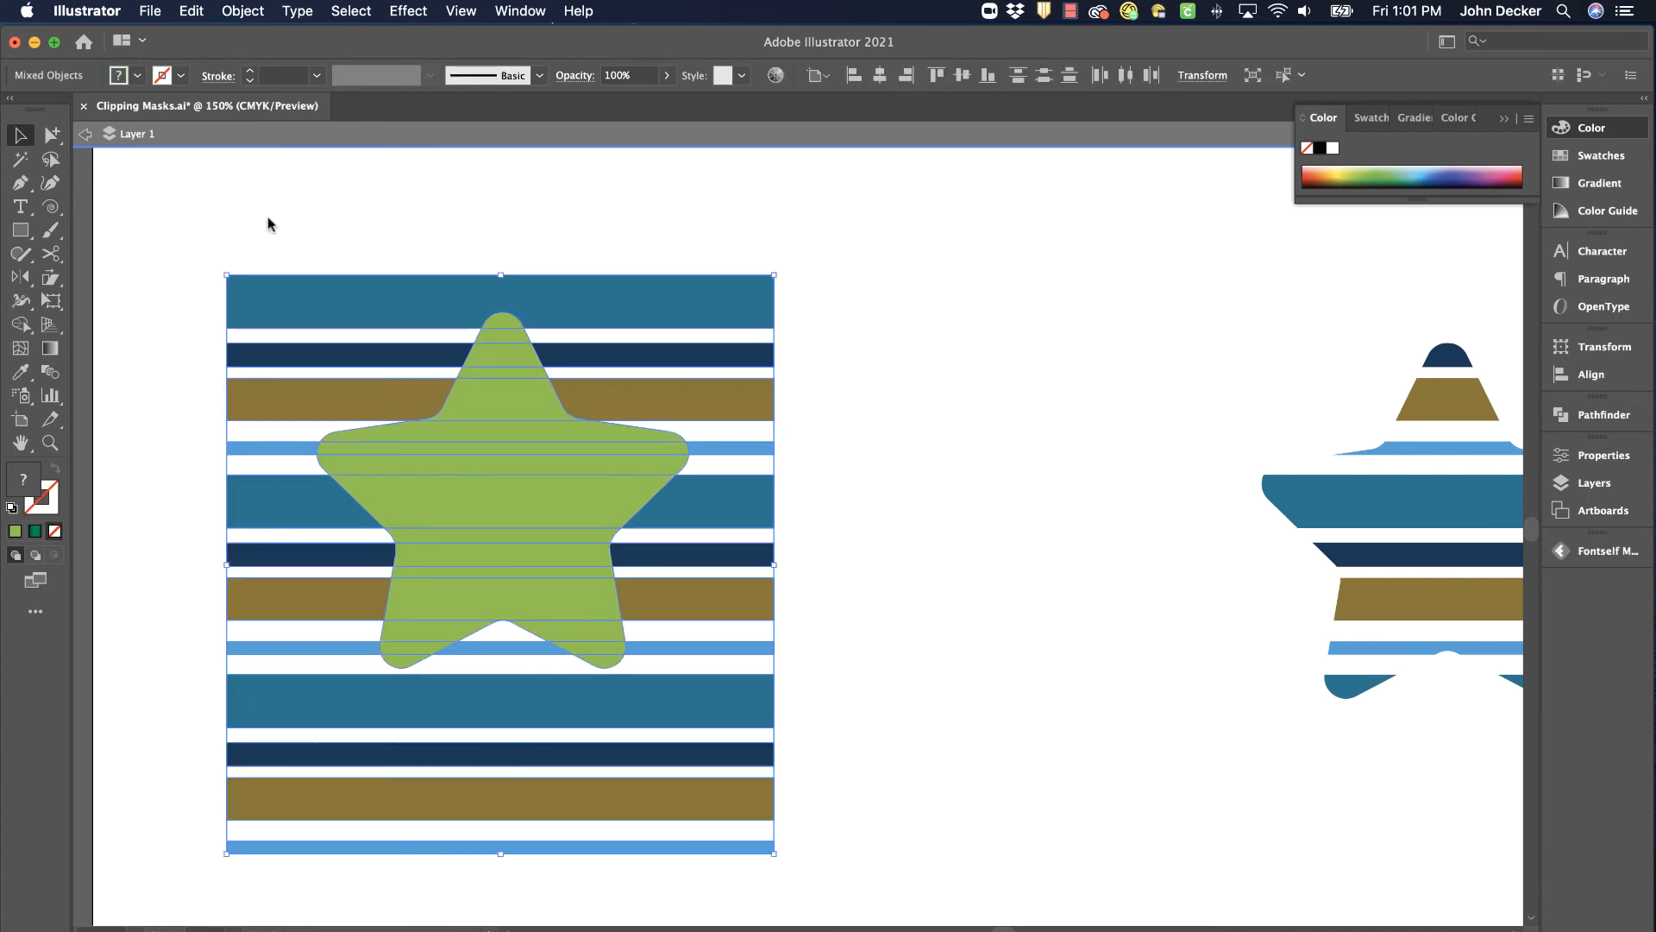
left_click(241, 11)
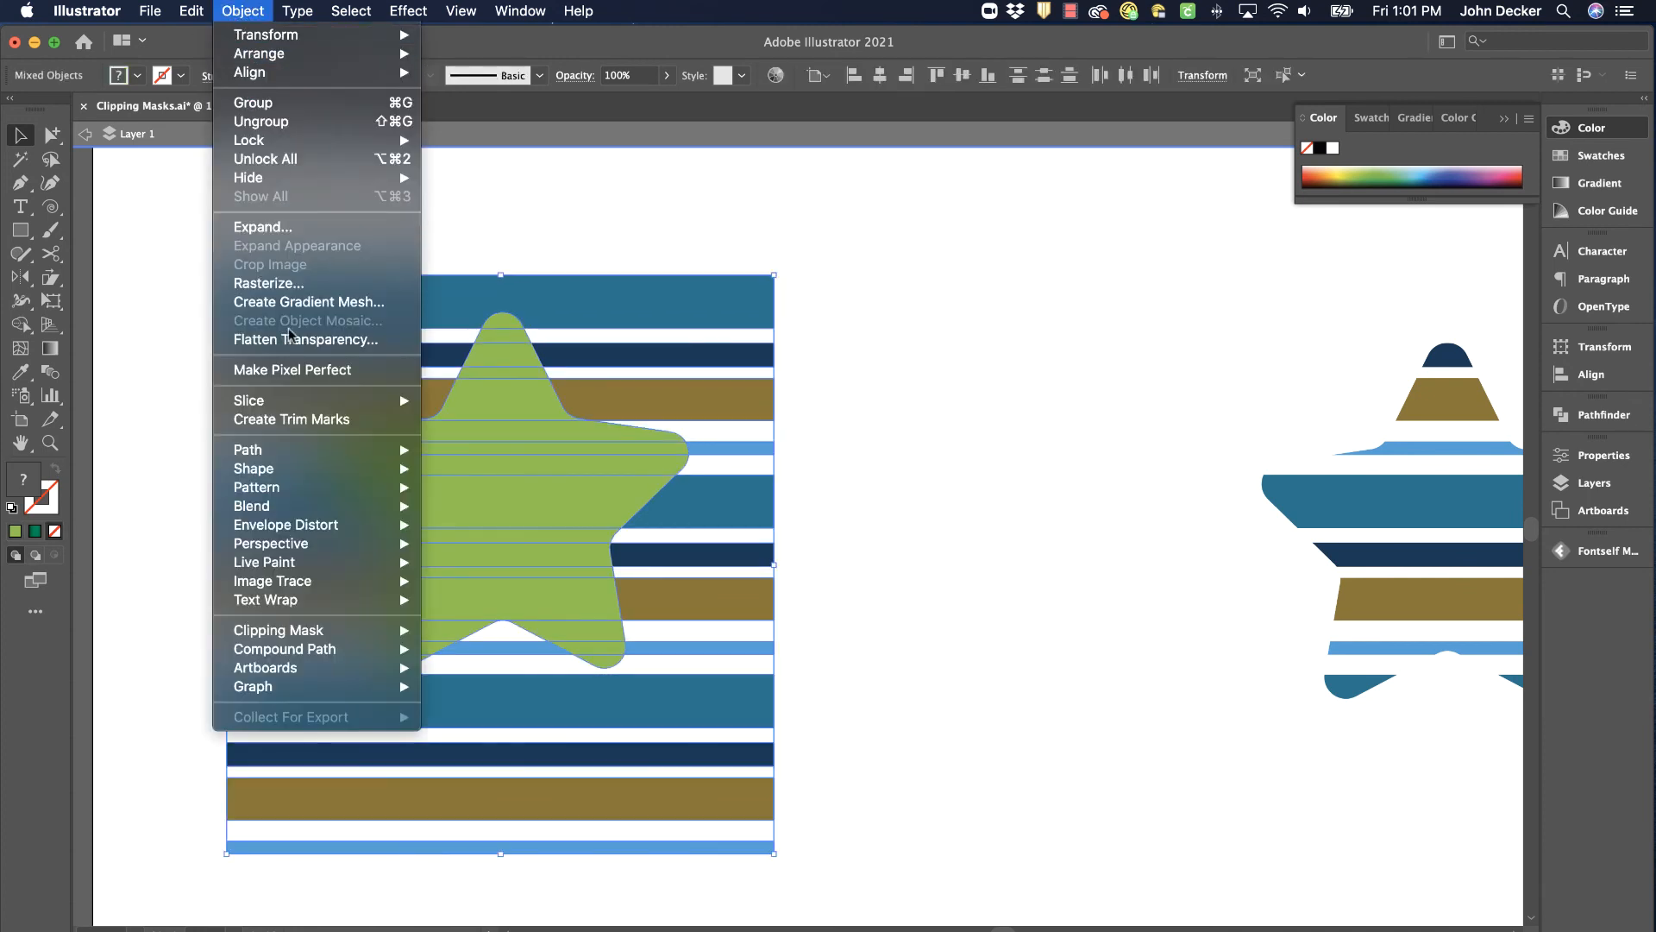
mouse_move(332, 634)
left_click(518, 632)
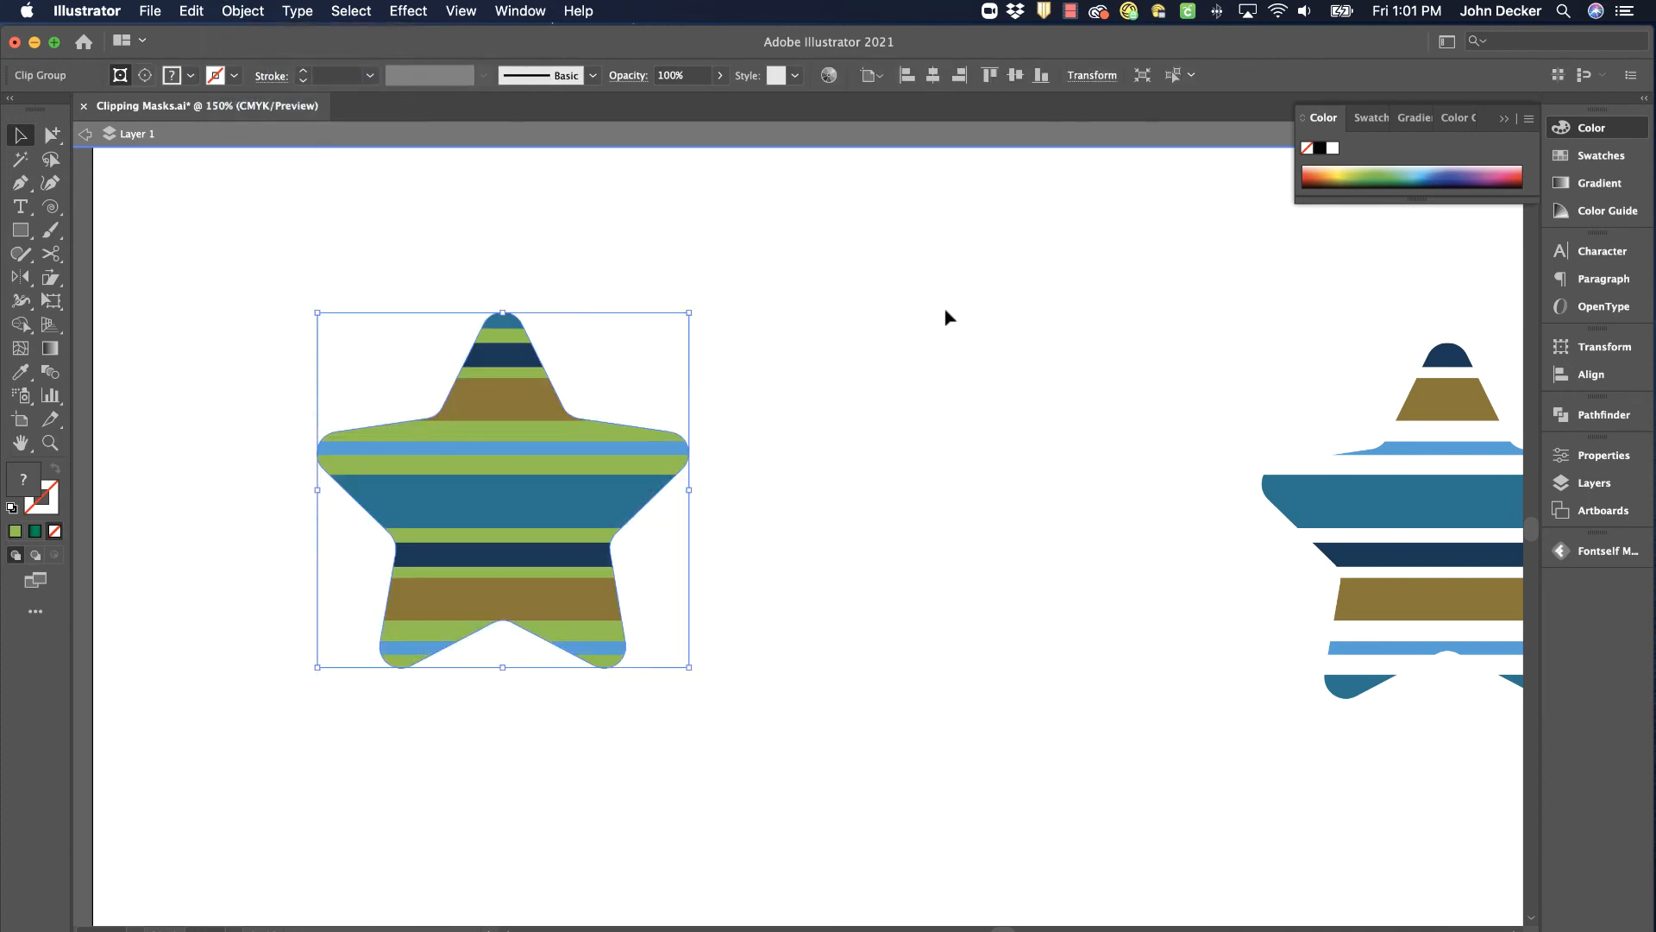
left_click(946, 317)
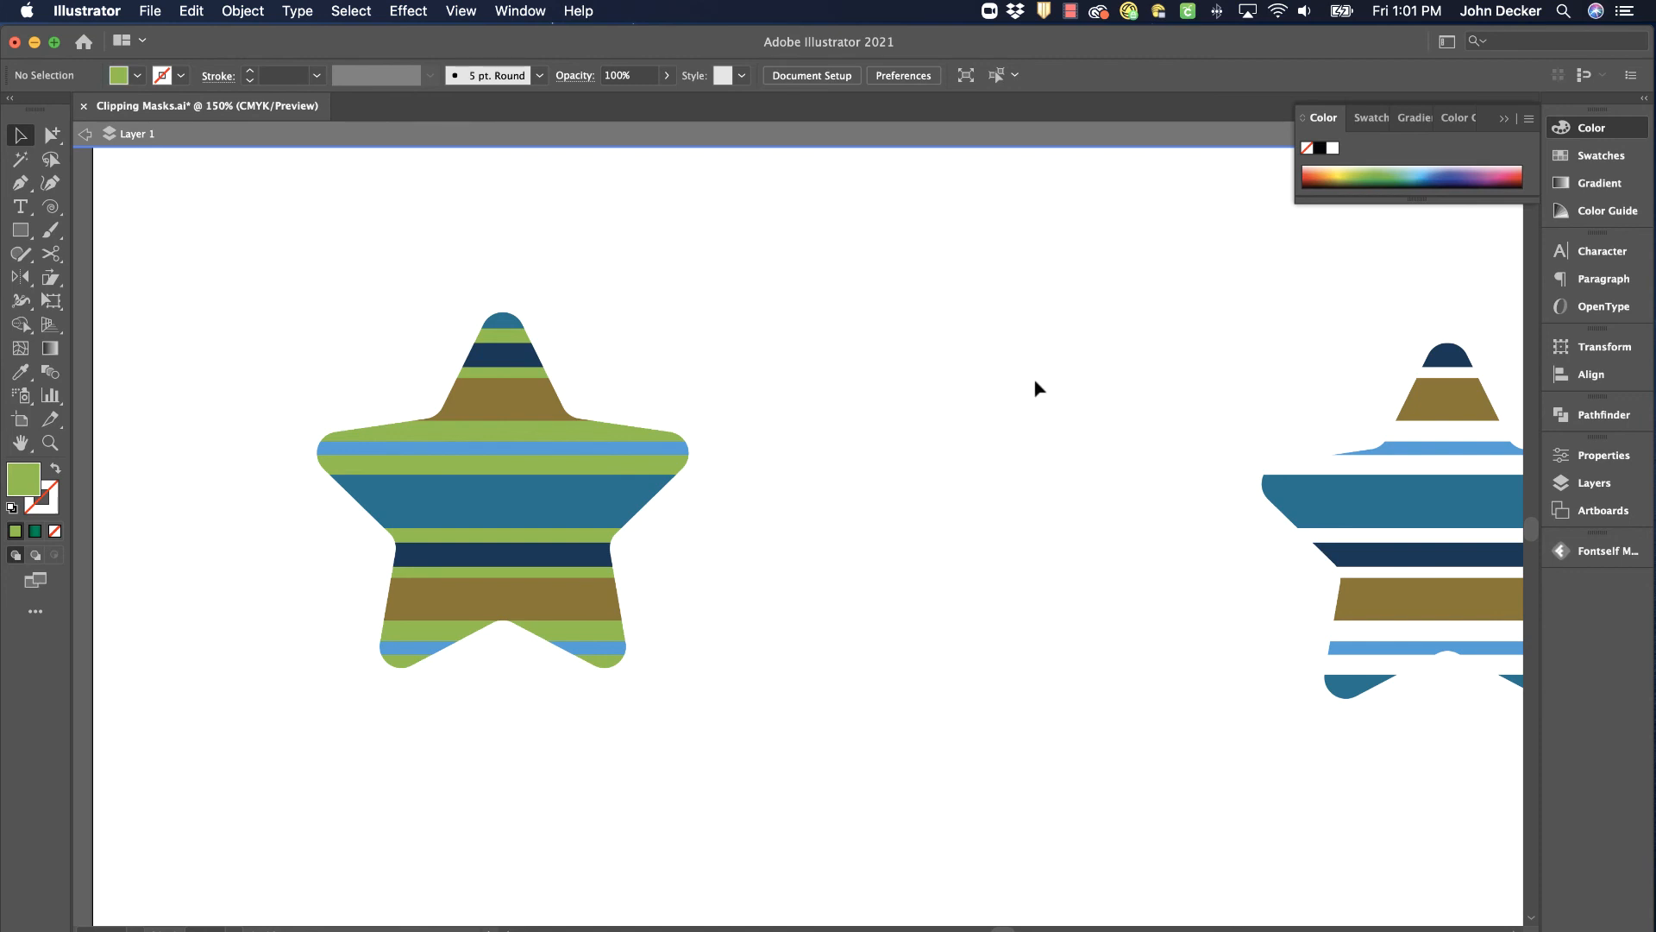
left_click_drag(1038, 388, 562, 359)
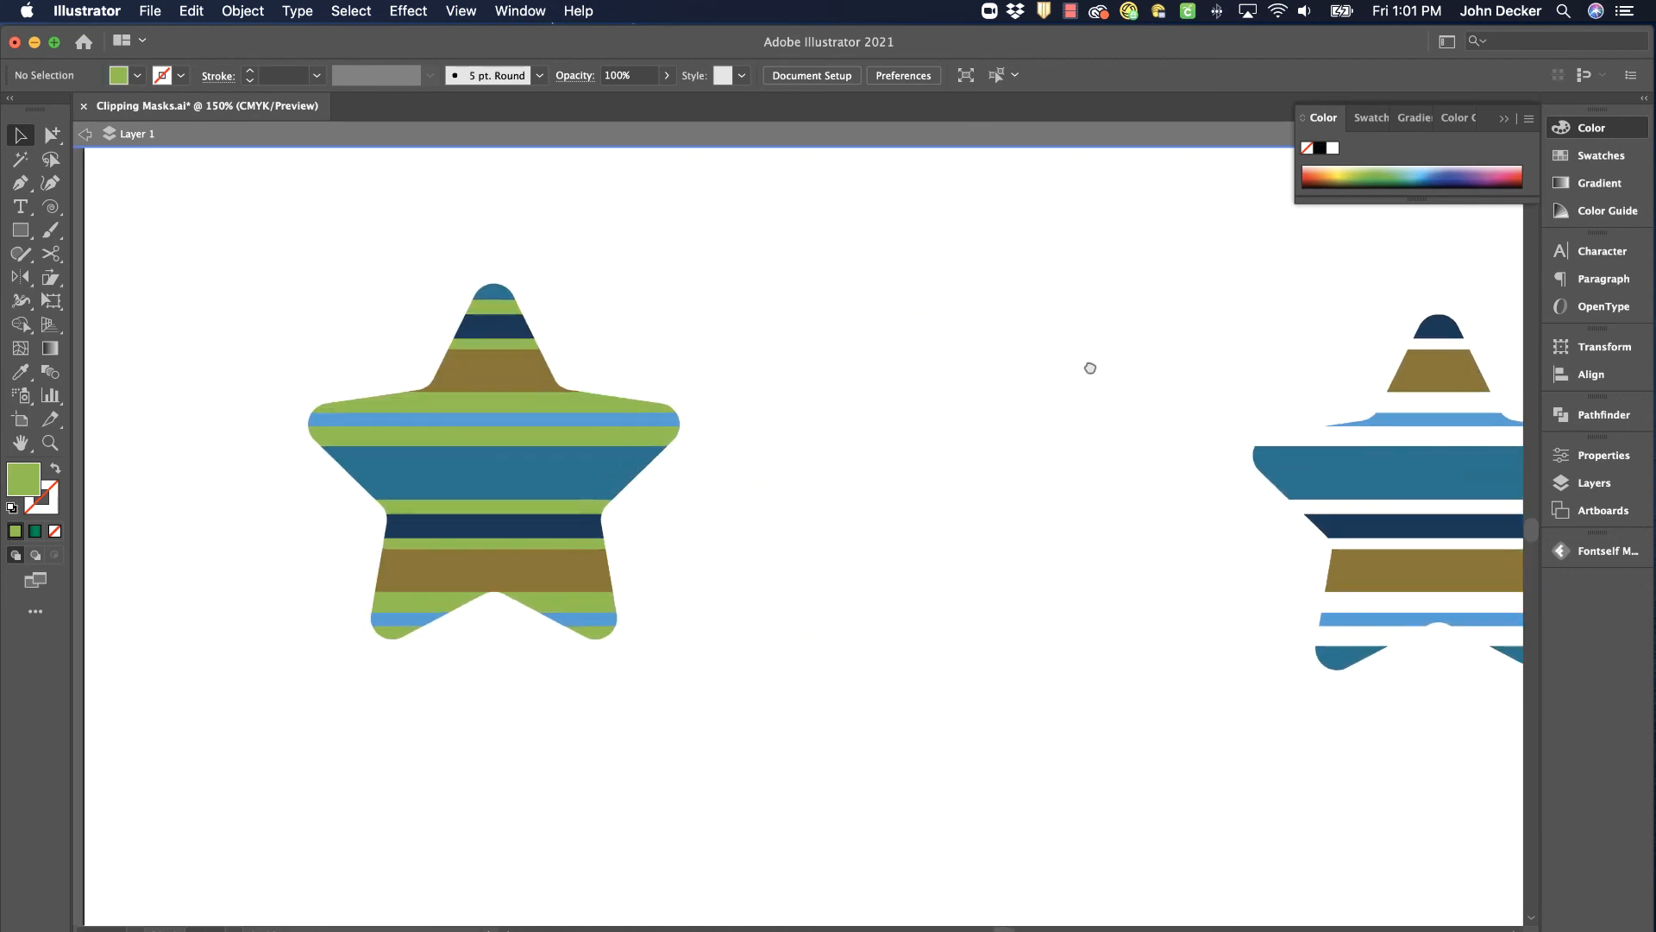
left_click_drag(1091, 368, 1105, 368)
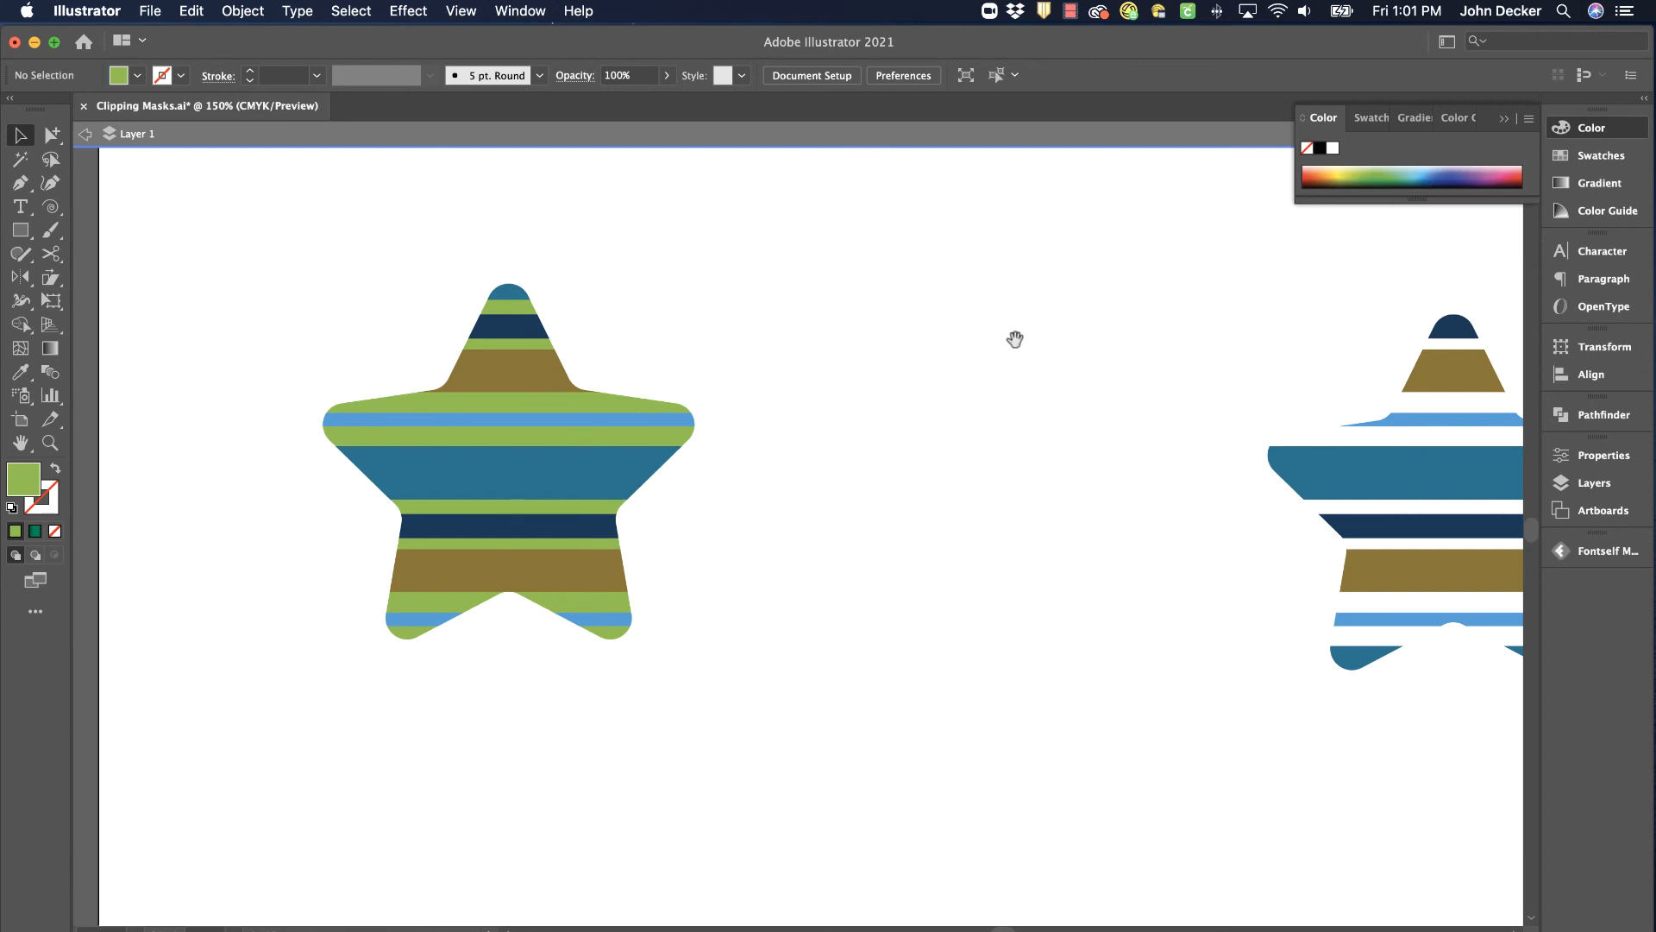
left_click_drag(1013, 340, 788, 392)
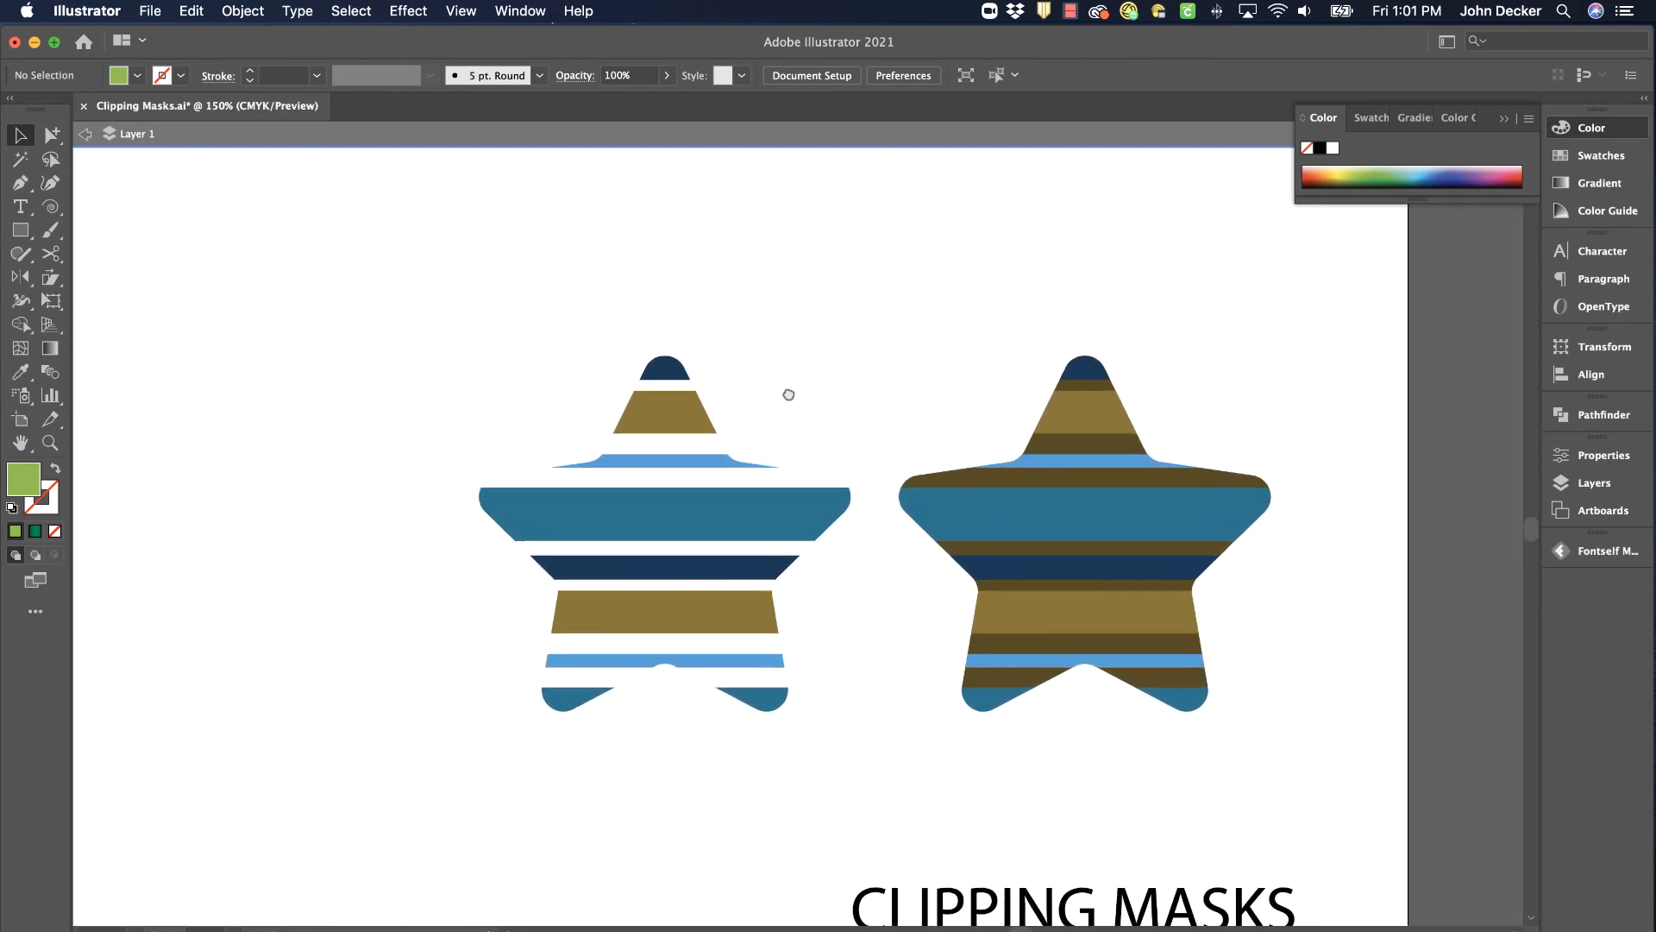
Step: Release the clipping mask on the striped star that has light green filling the gaps between its stripes
left_click_drag(422, 337, 1024, 581)
left_click_drag(804, 409, 1105, 621)
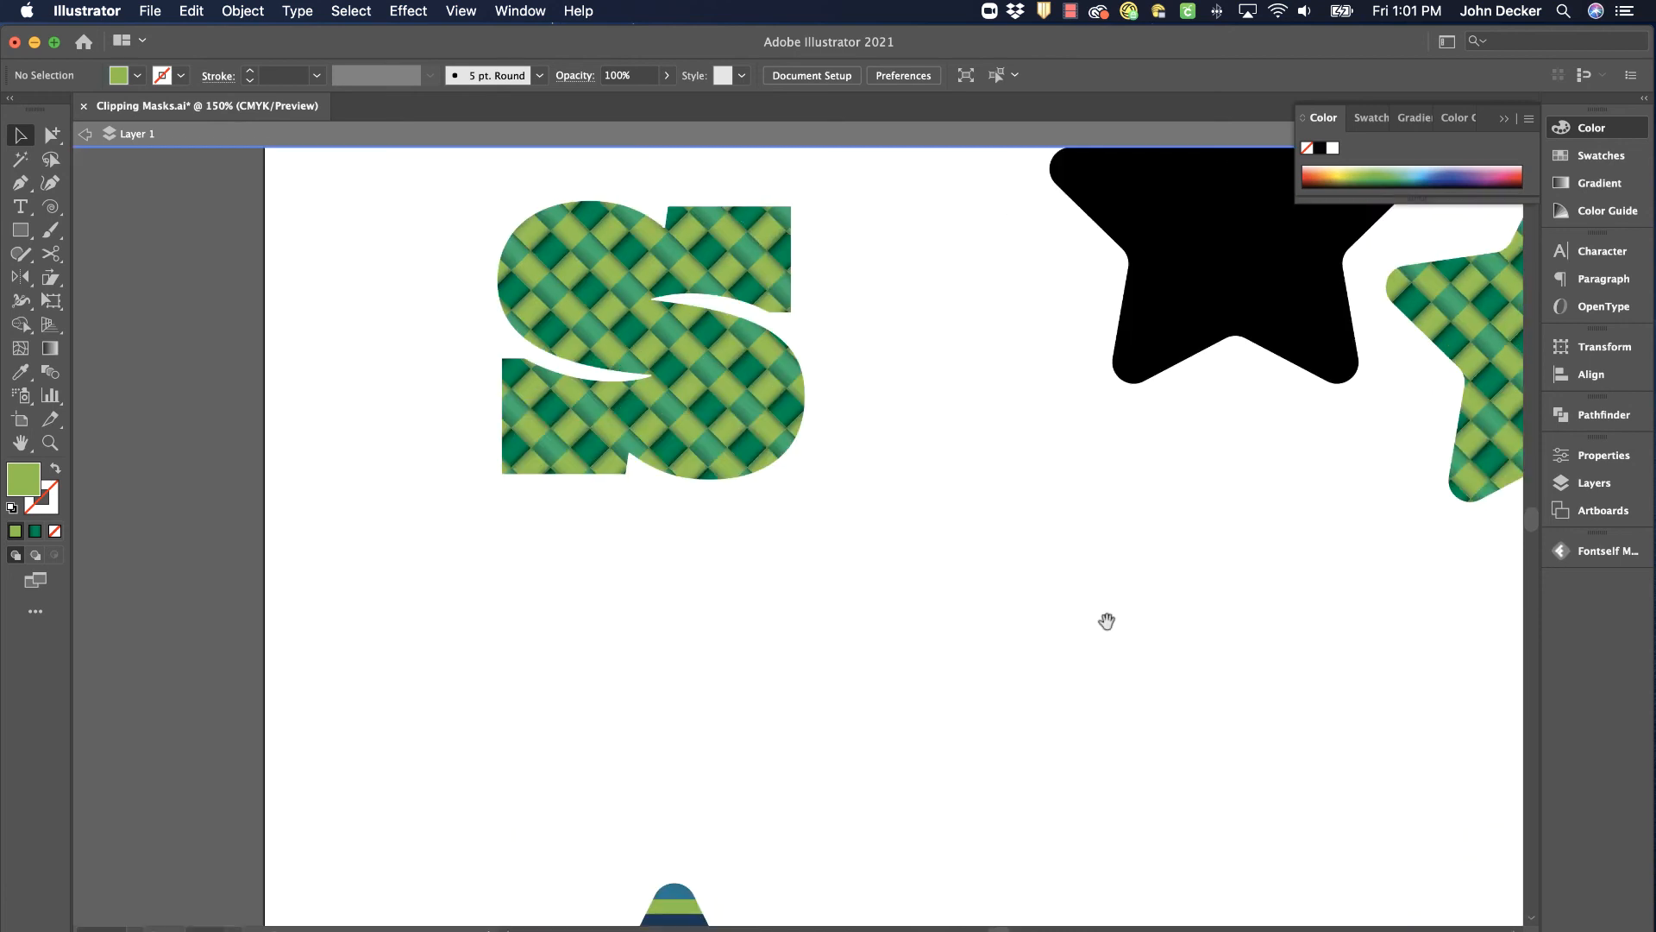
left_click_drag(969, 340, 702, 438)
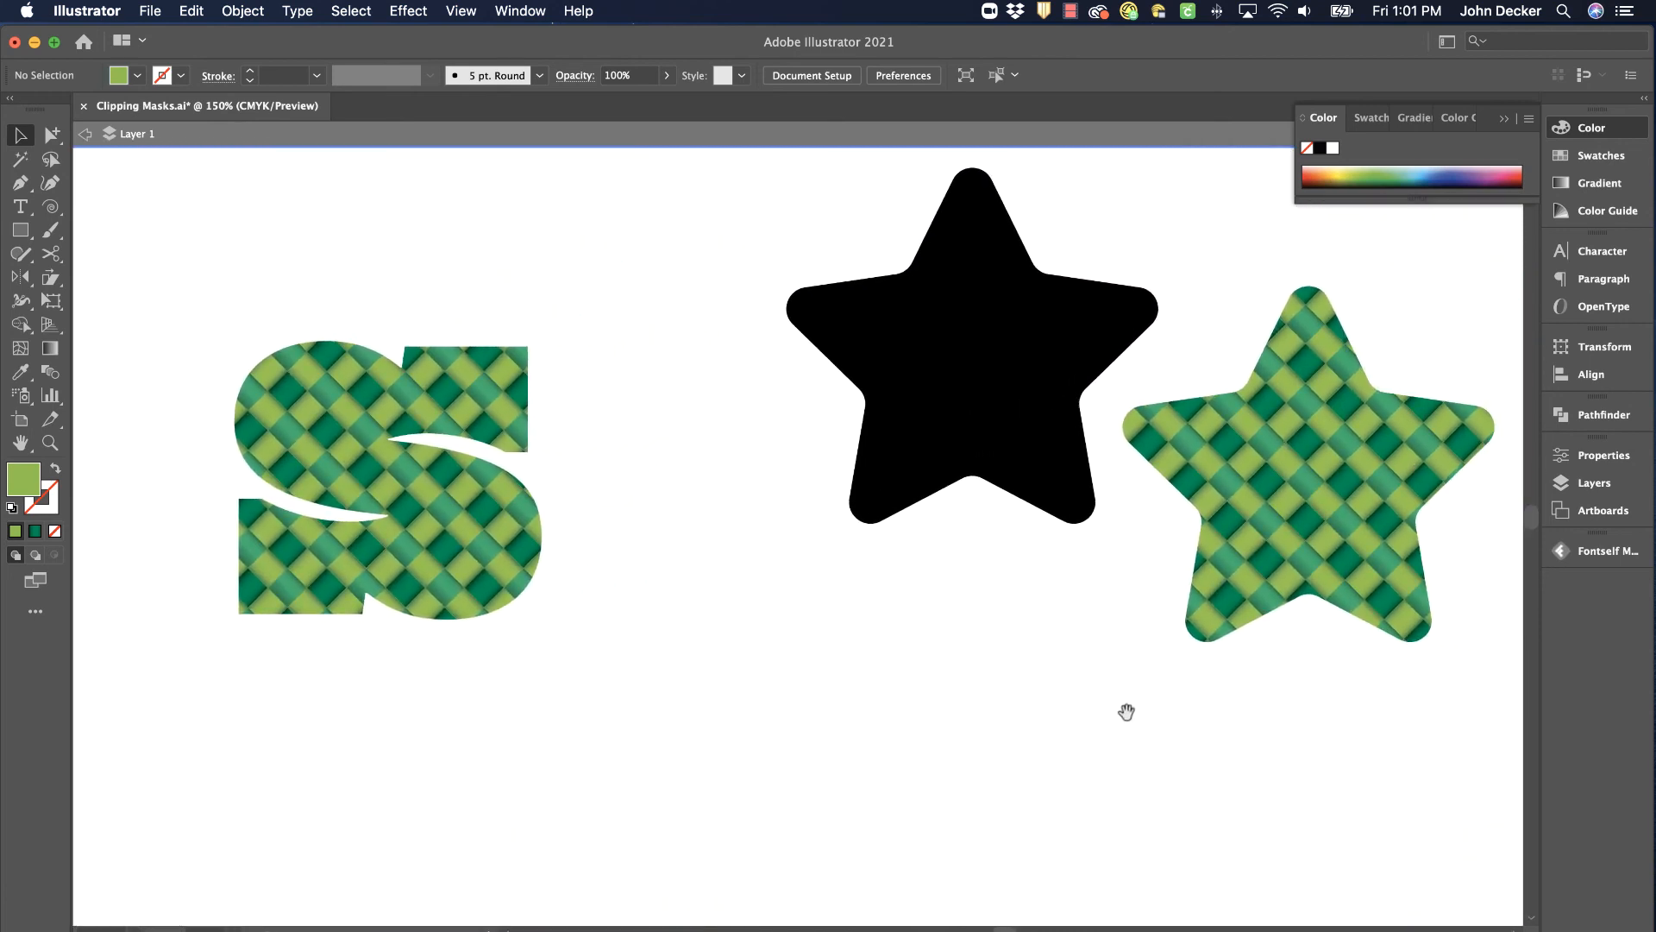
left_click_drag(954, 758, 1118, 295)
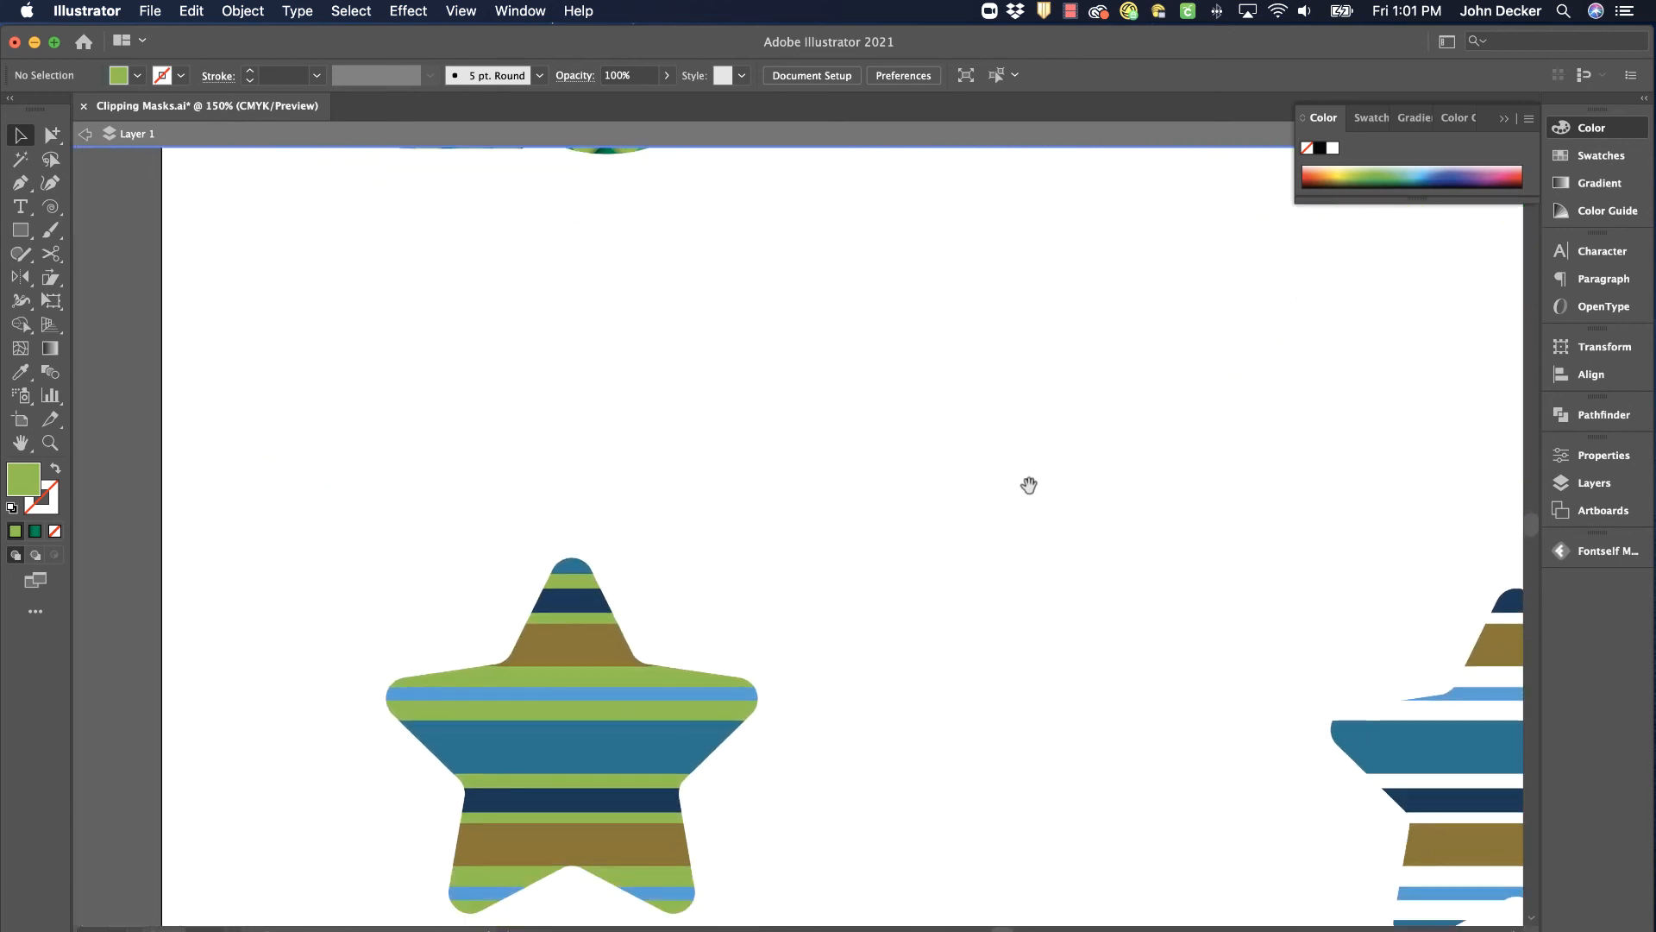
left_click_drag(1010, 526, 1031, 413)
left_click(703, 562)
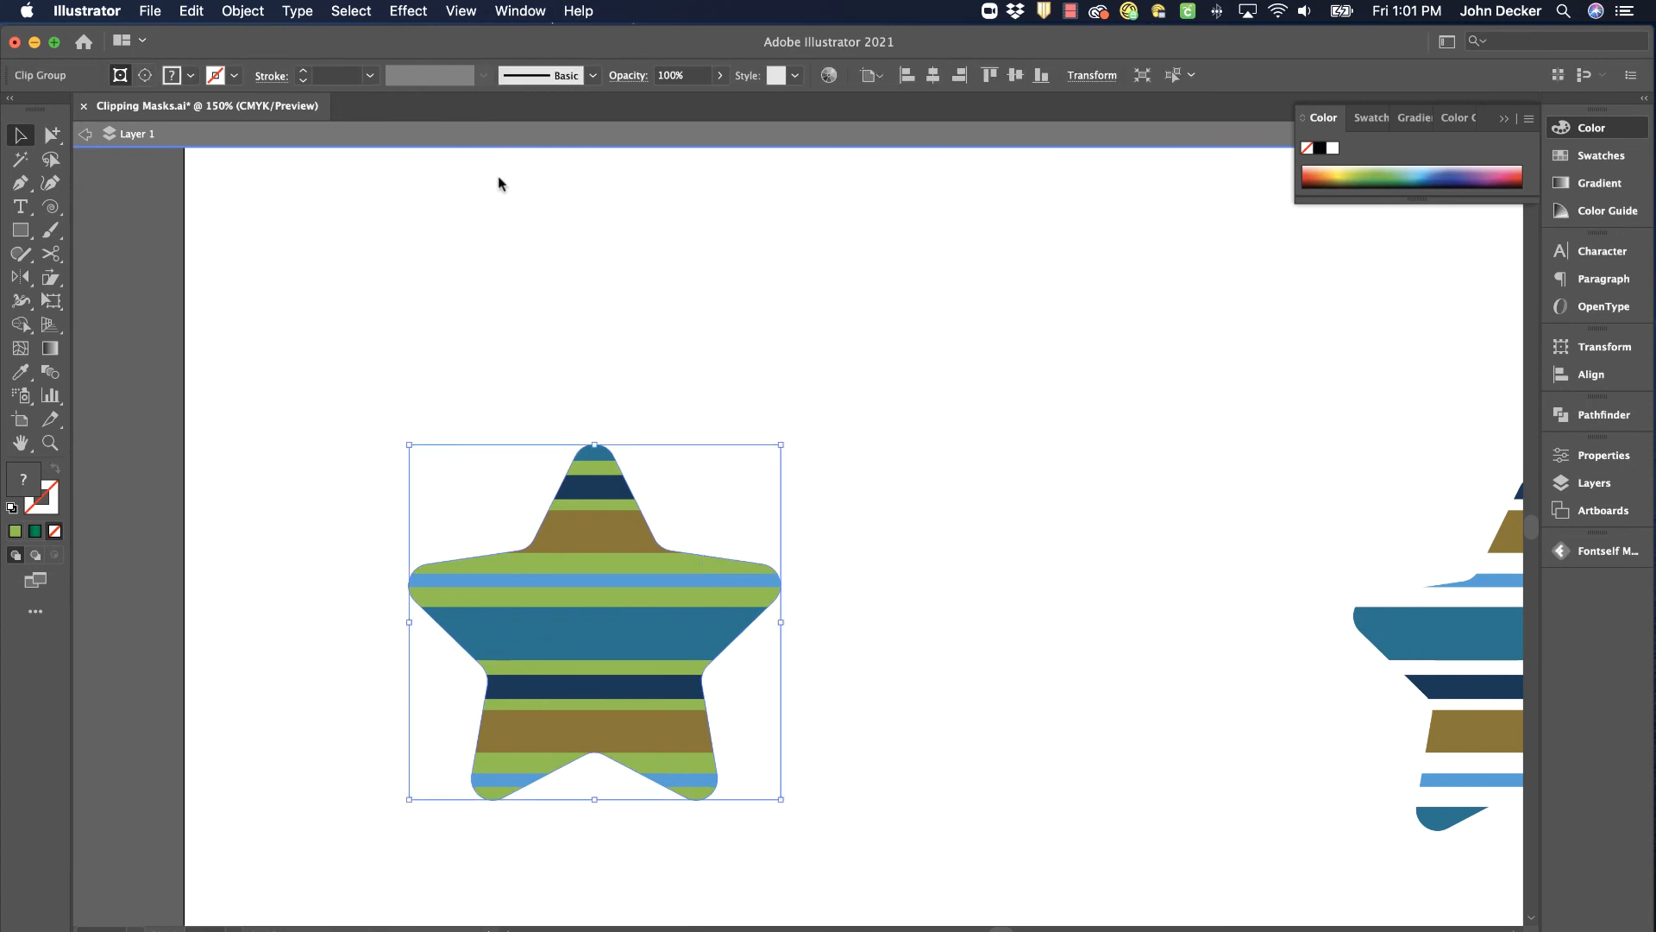
left_click(244, 11)
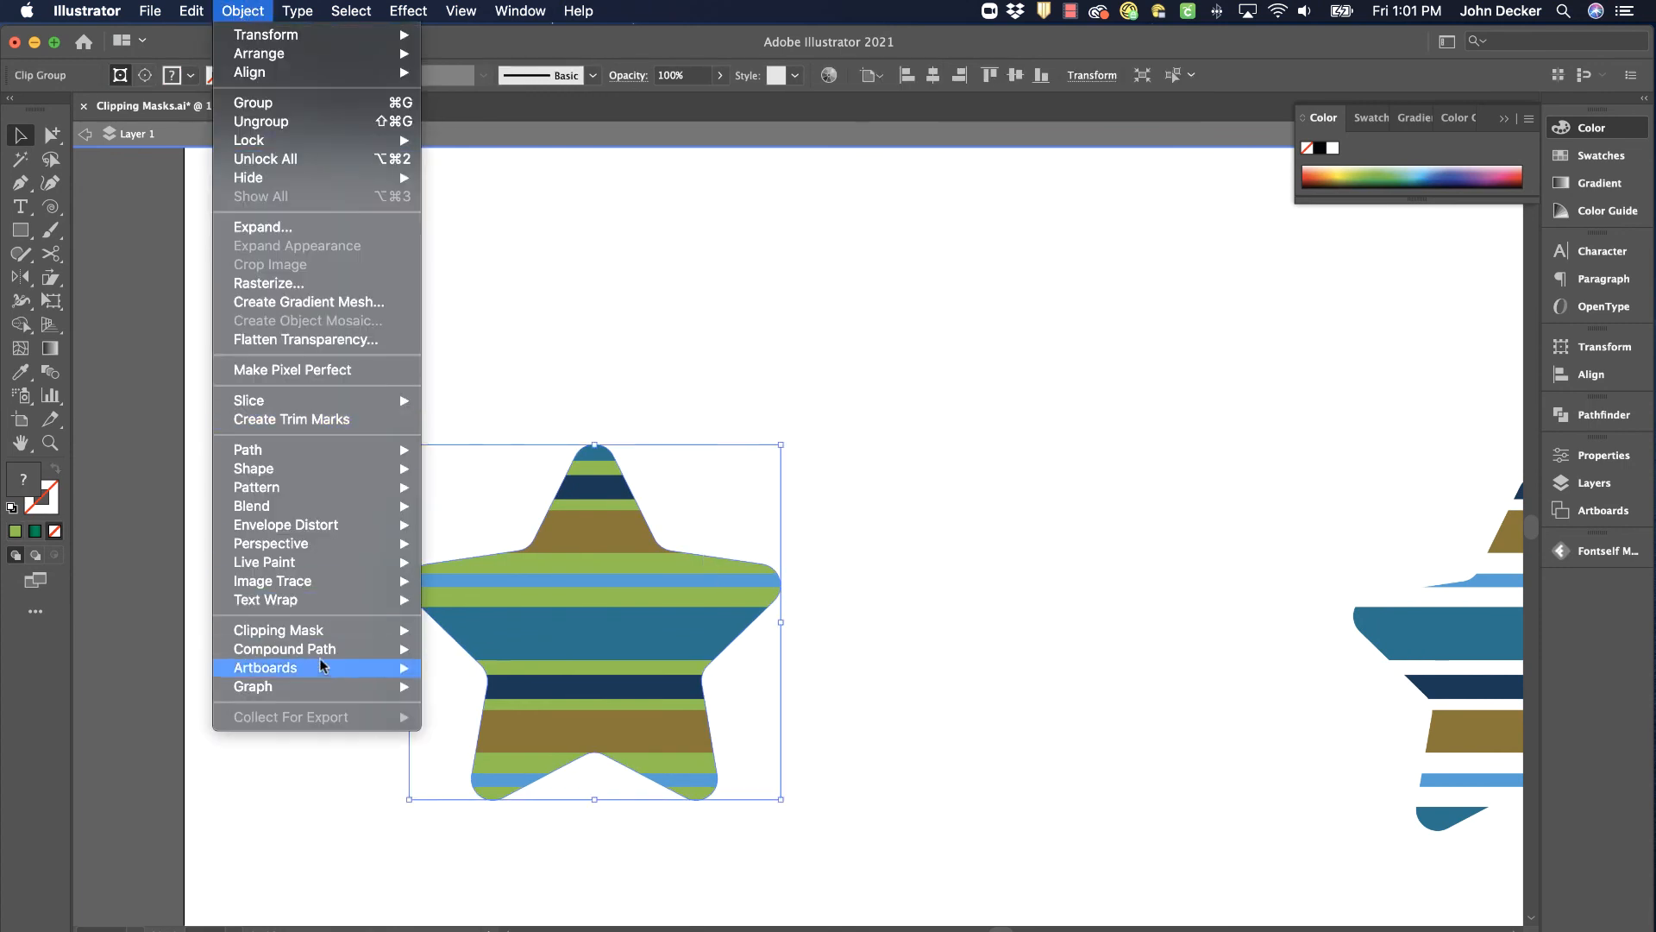
mouse_move(324, 631)
left_click(509, 653)
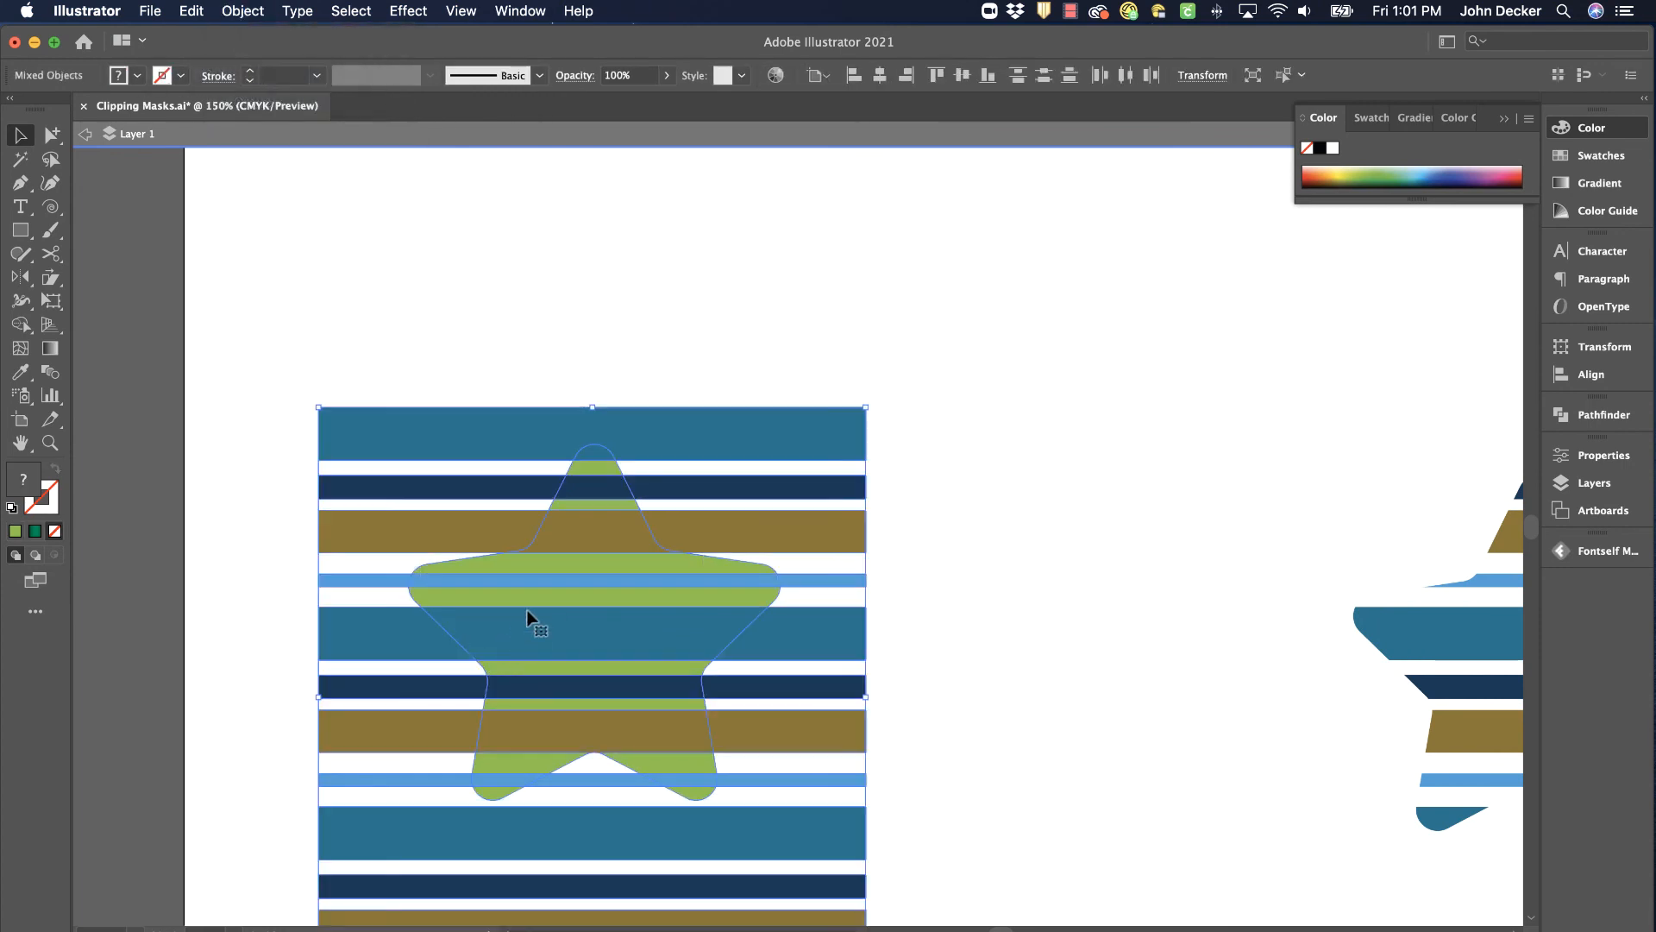
Step: Move the unfilled star path off the green star, up past the edge of the stripes, and fill it with black
left_click(623, 306)
left_click(622, 477)
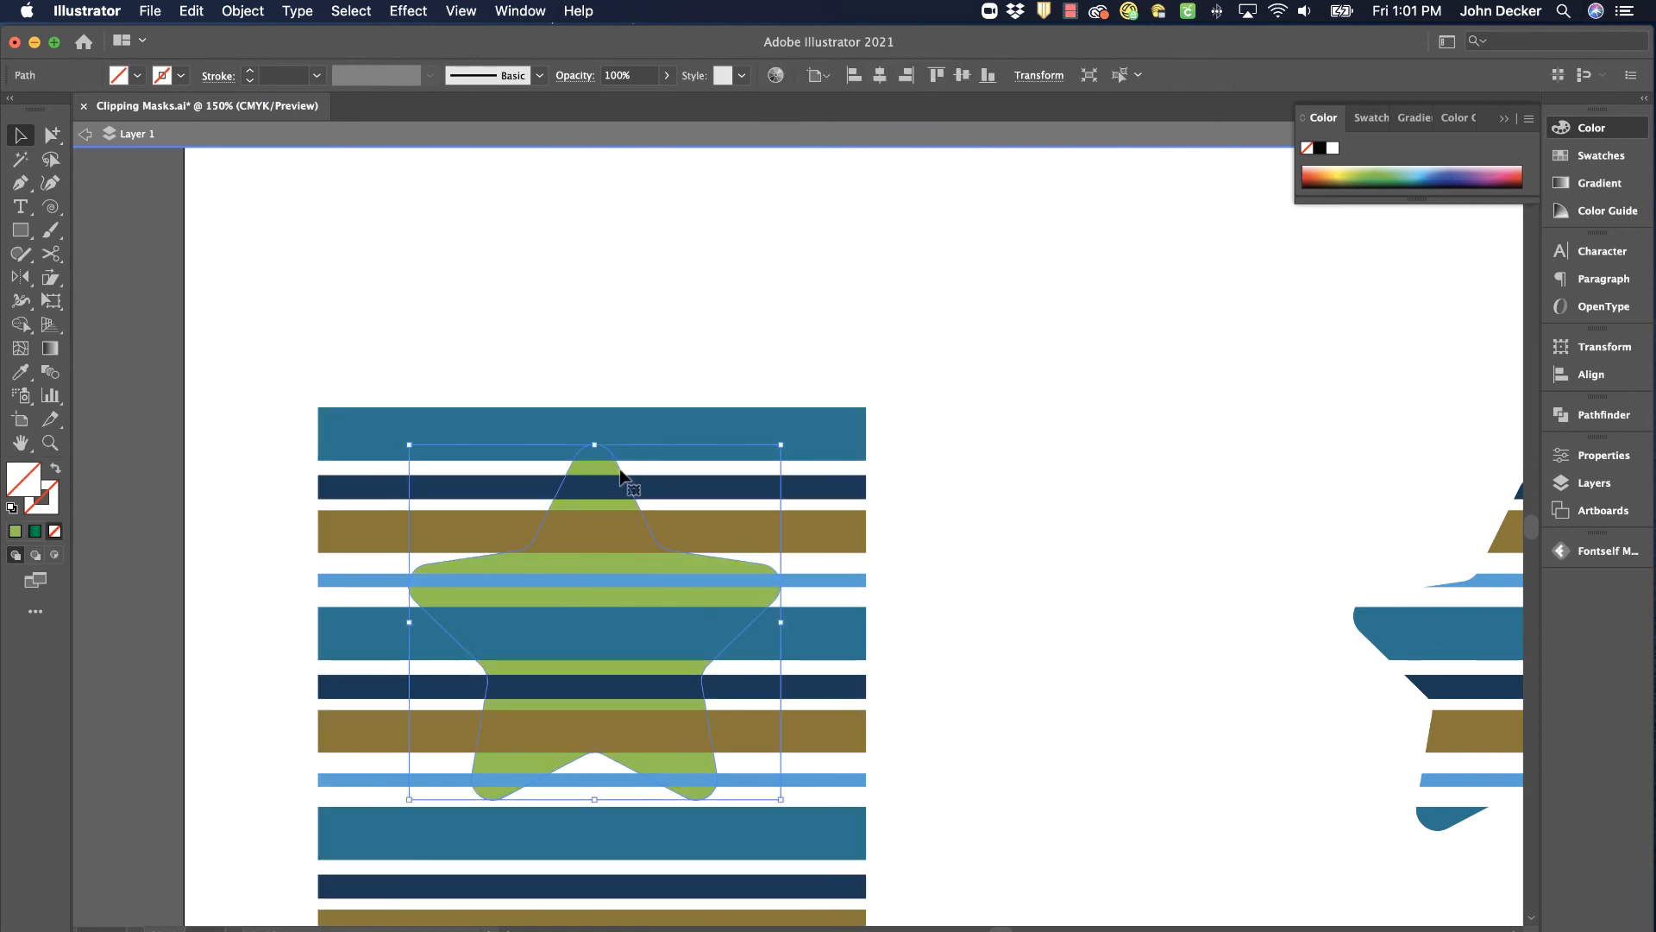
left_click_drag(926, 343, 927, 344)
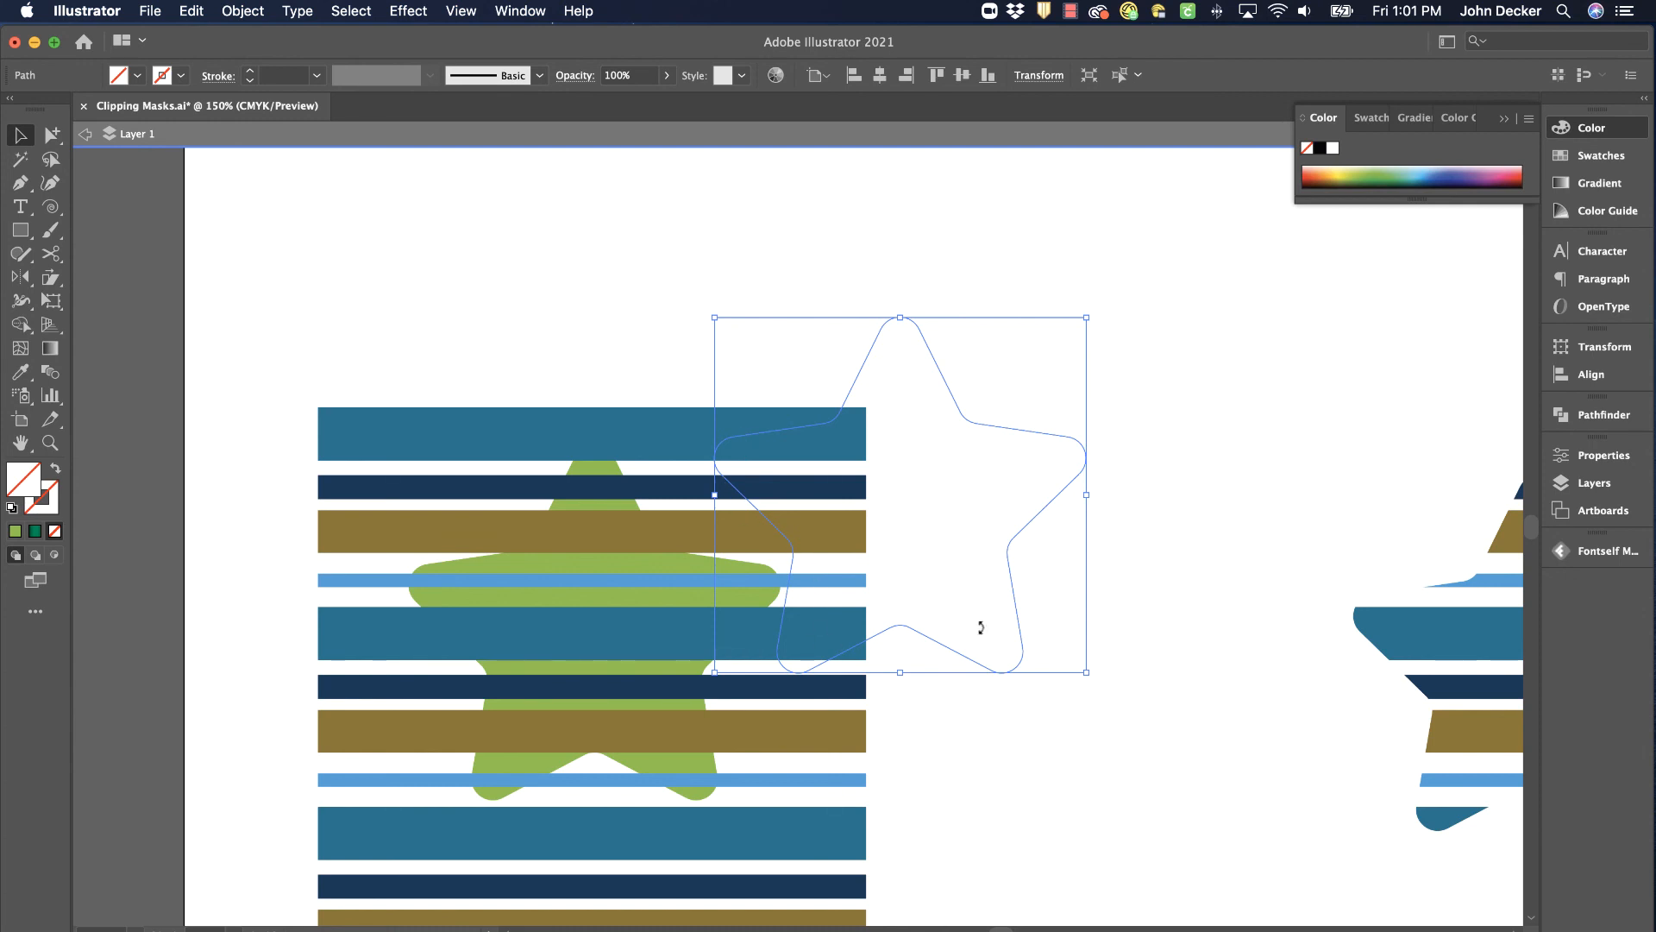
left_click(1320, 149)
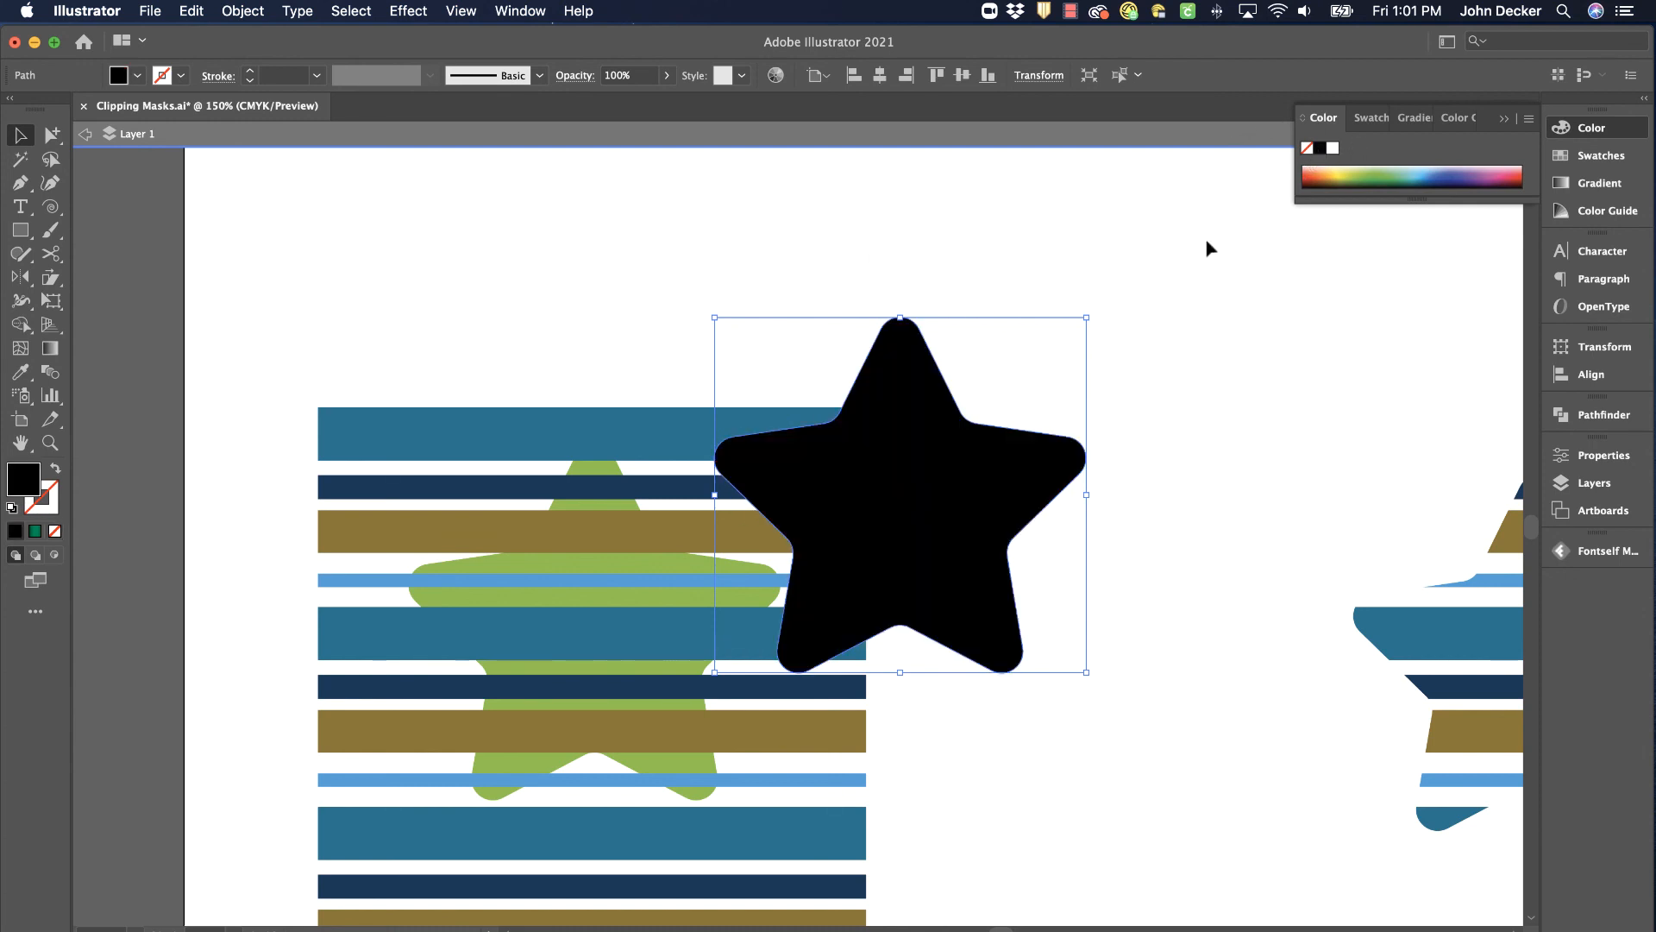